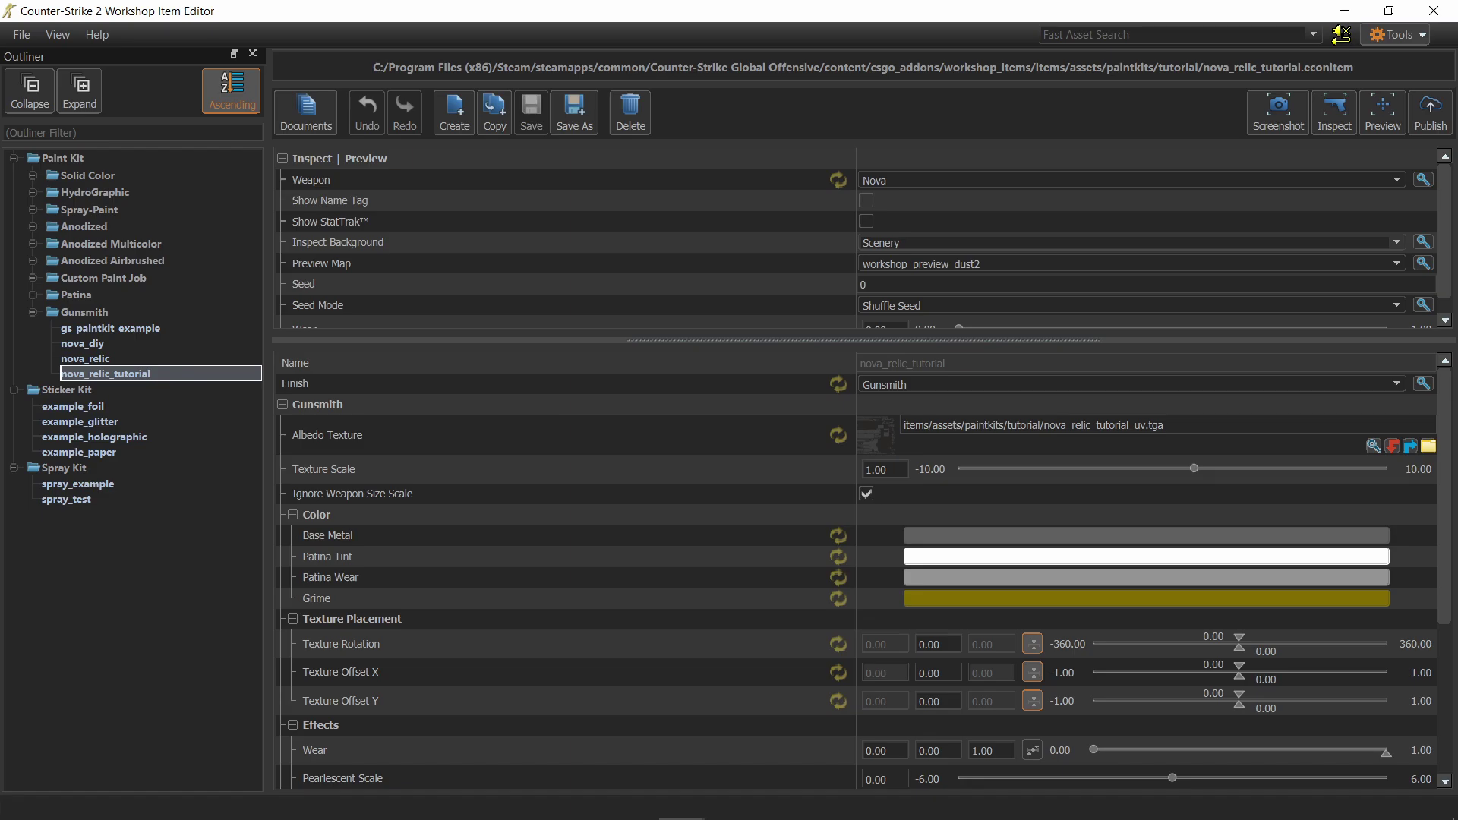
- Start a new Workshop publish submission for the nova_relic_tutorial paint kit
{"action": "left_click", "coordinate": [1430, 110]}
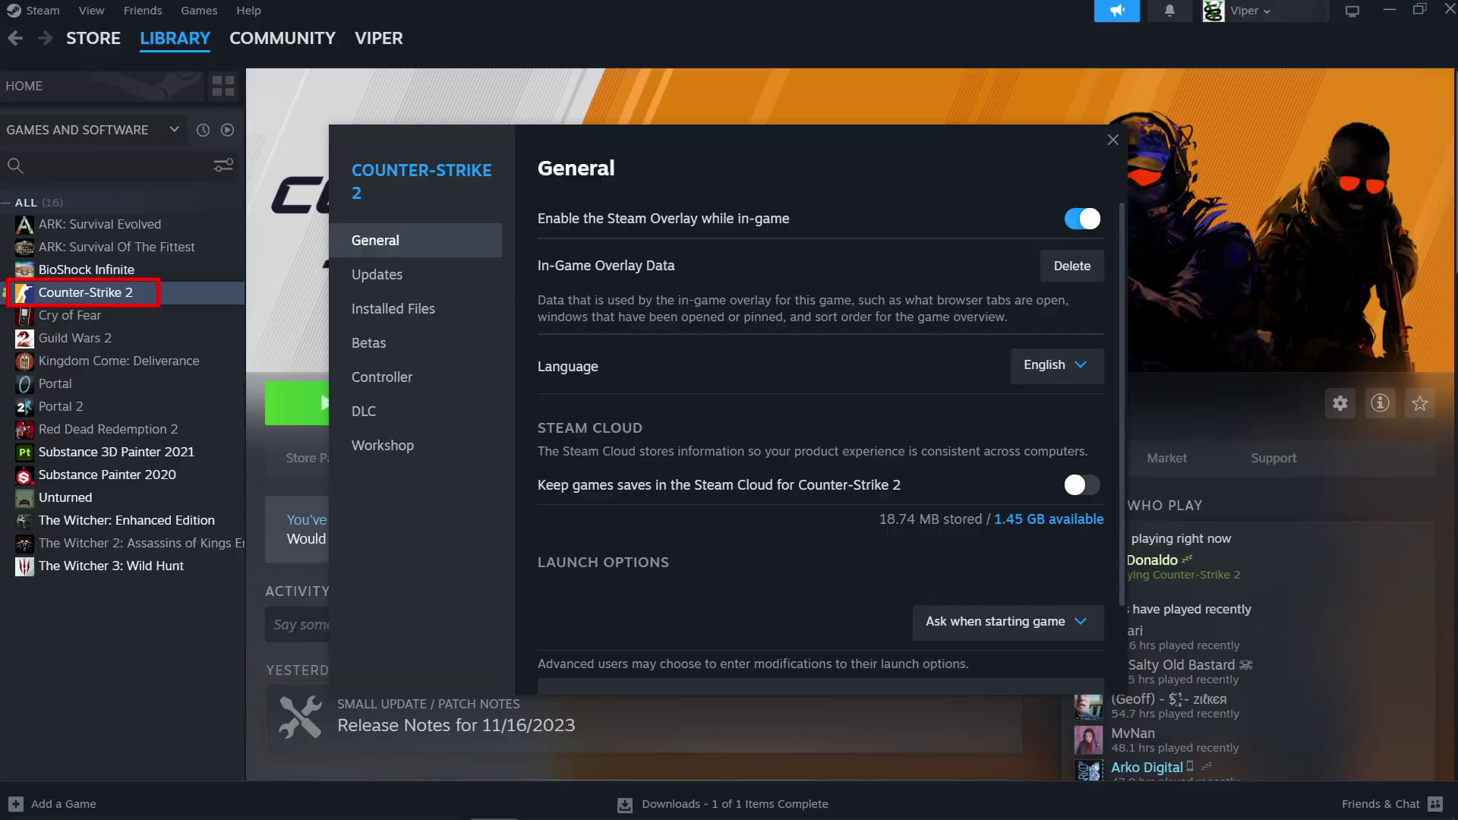
- From the Steam Library, start Counter-Strike 2 Workshop Tools and launch the Workshop Item Tools
{"action": "left_click", "coordinate": [363, 410]}
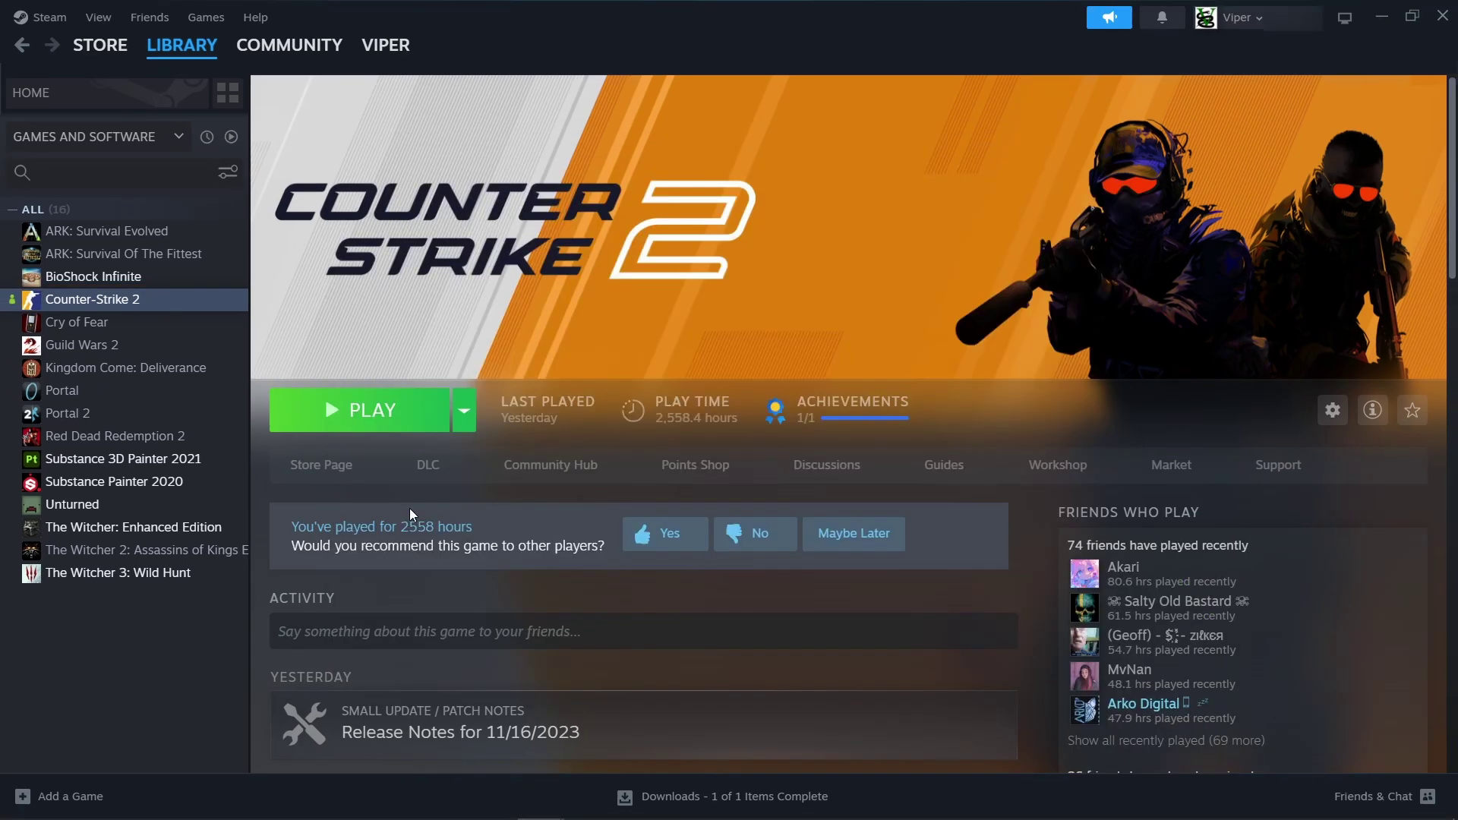
{"action": "left_click", "coordinate": [412, 416]}
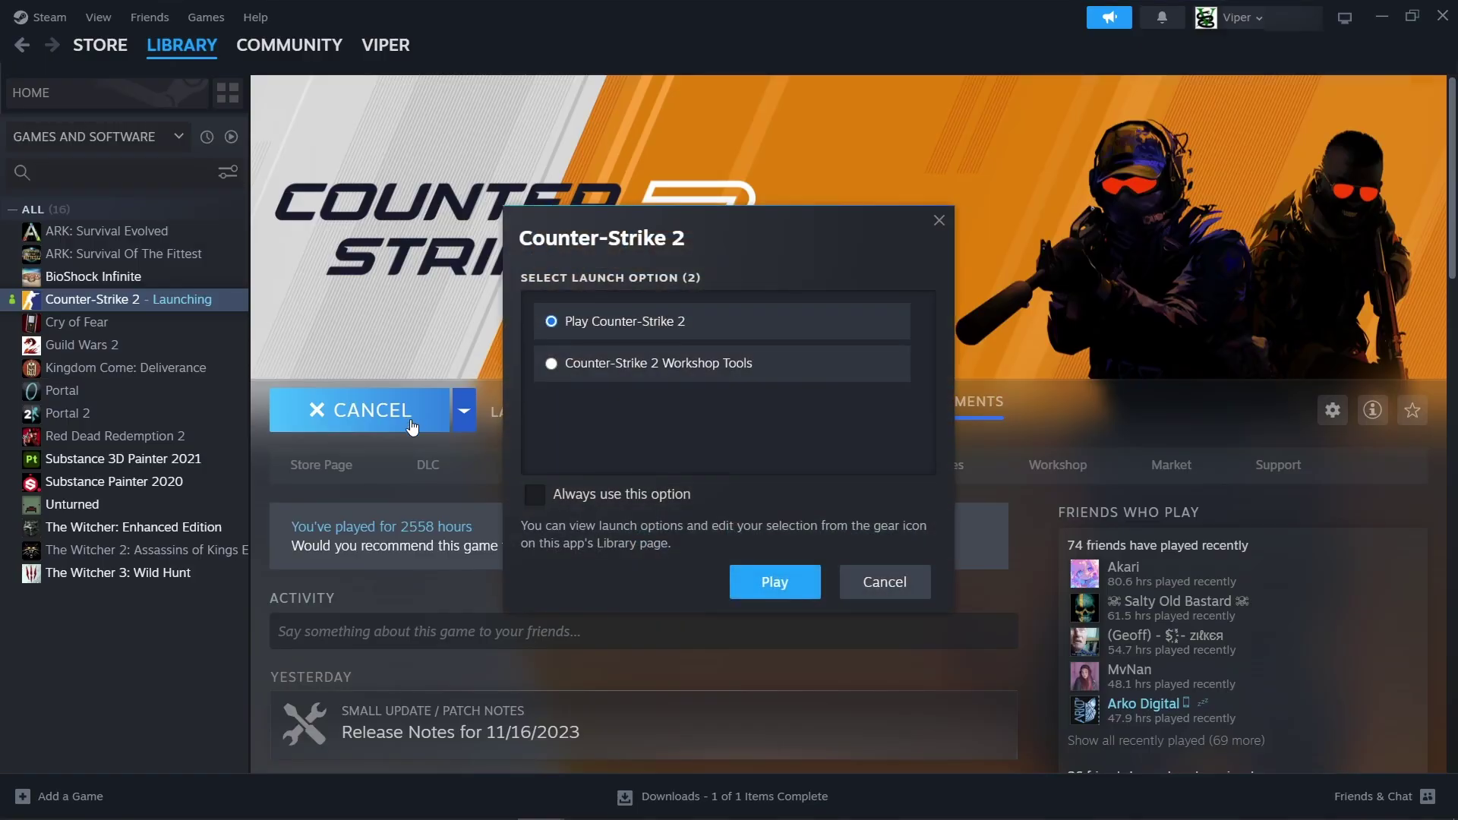
{"action": "left_click", "coordinate": [569, 364]}
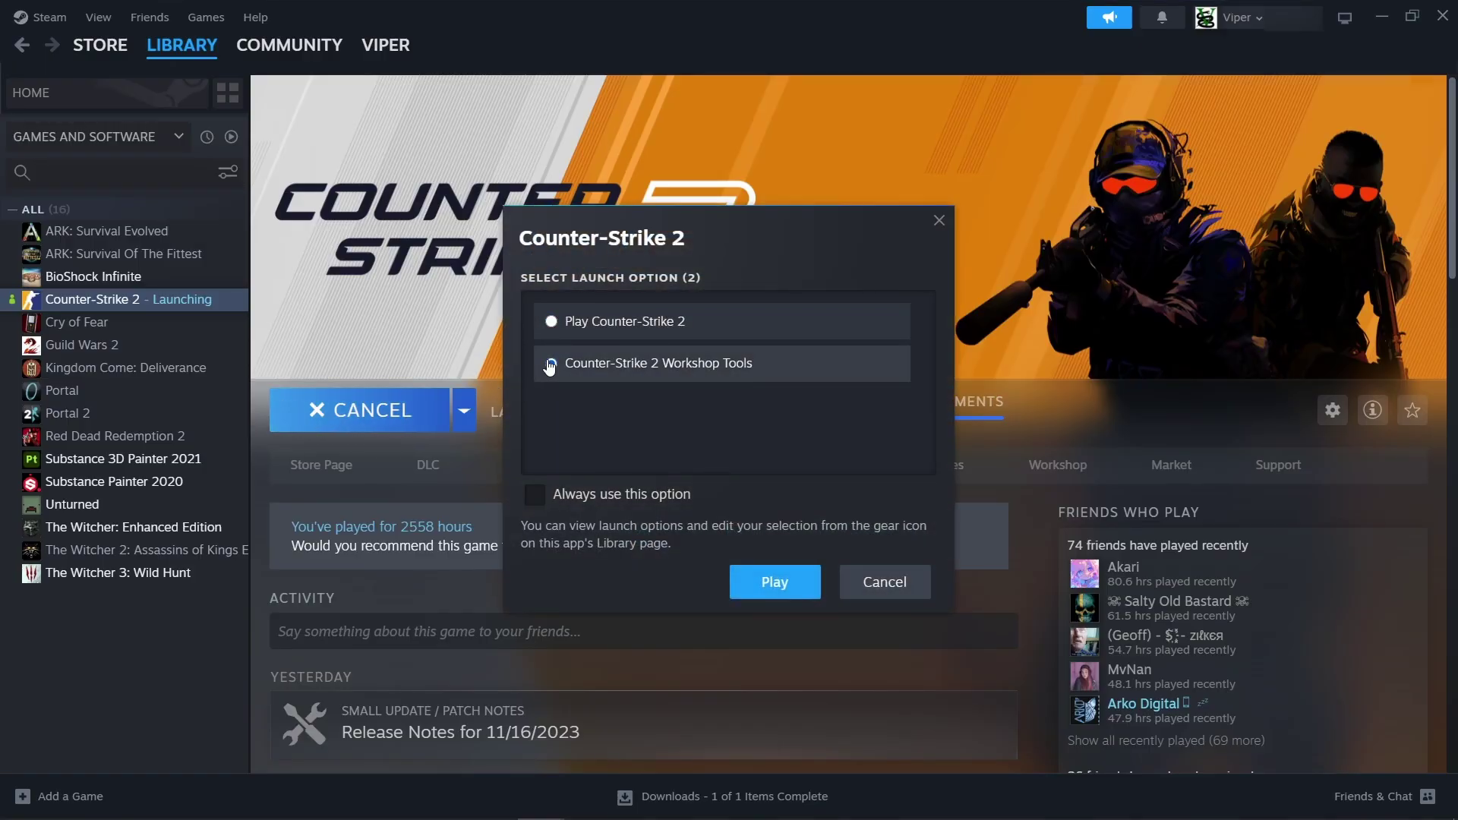
{"action": "left_click", "coordinate": [774, 583]}
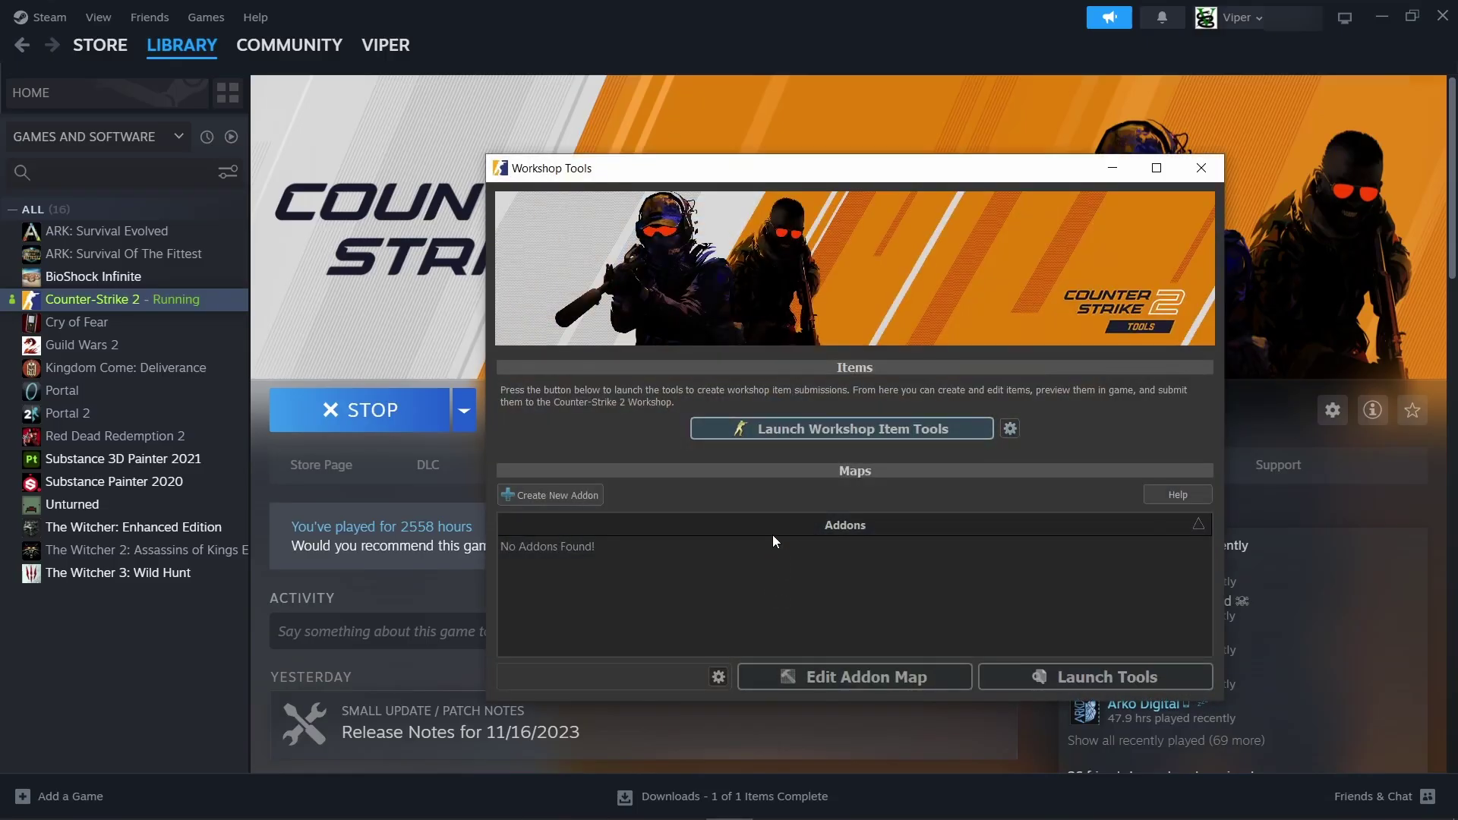
{"action": "left_click", "coordinate": [790, 430]}
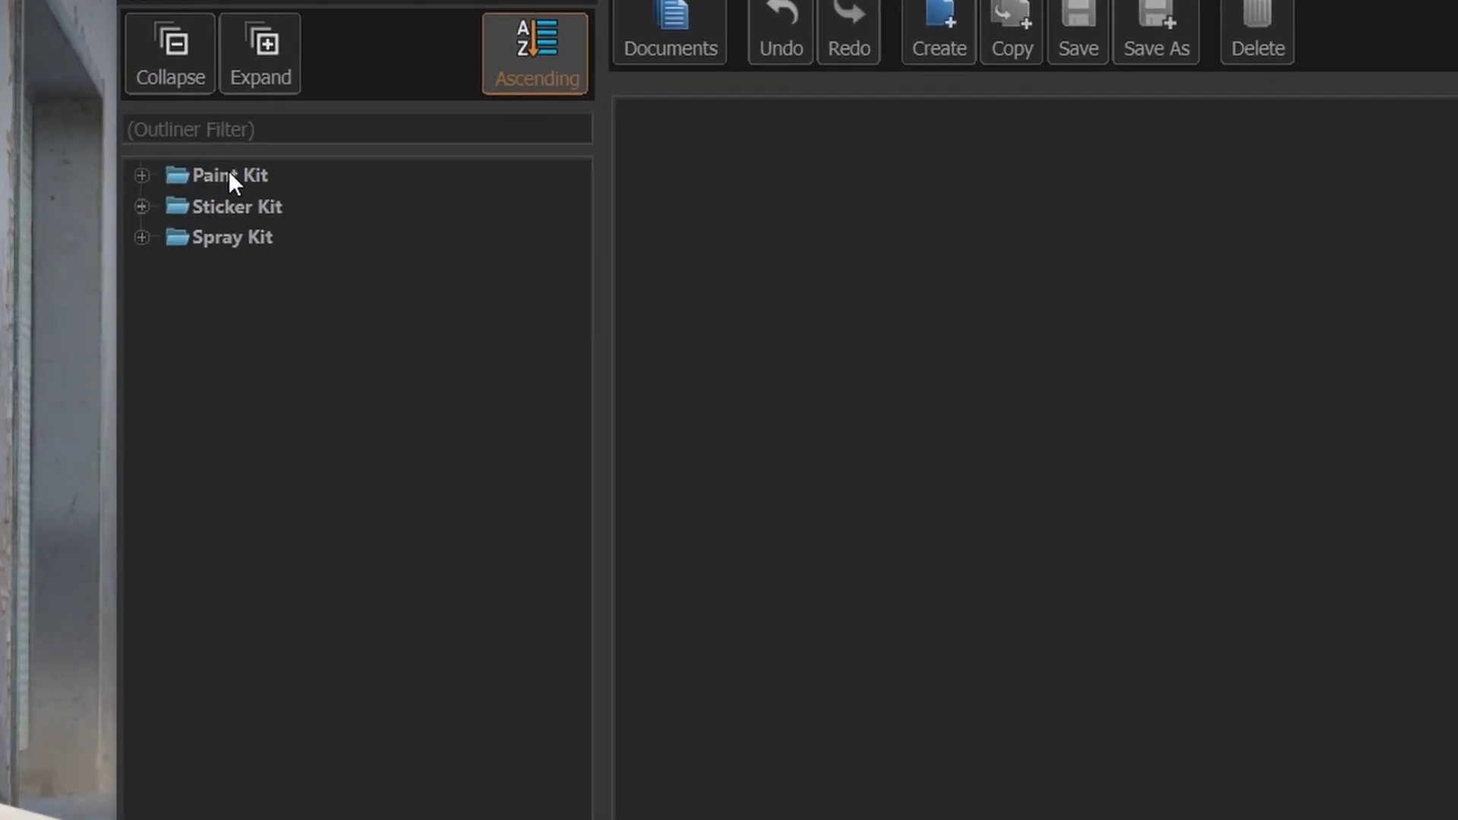
- Expand Paint Kit and its Gunsmith folder in the Outliner
{"action": "left_click", "coordinate": [140, 177]}
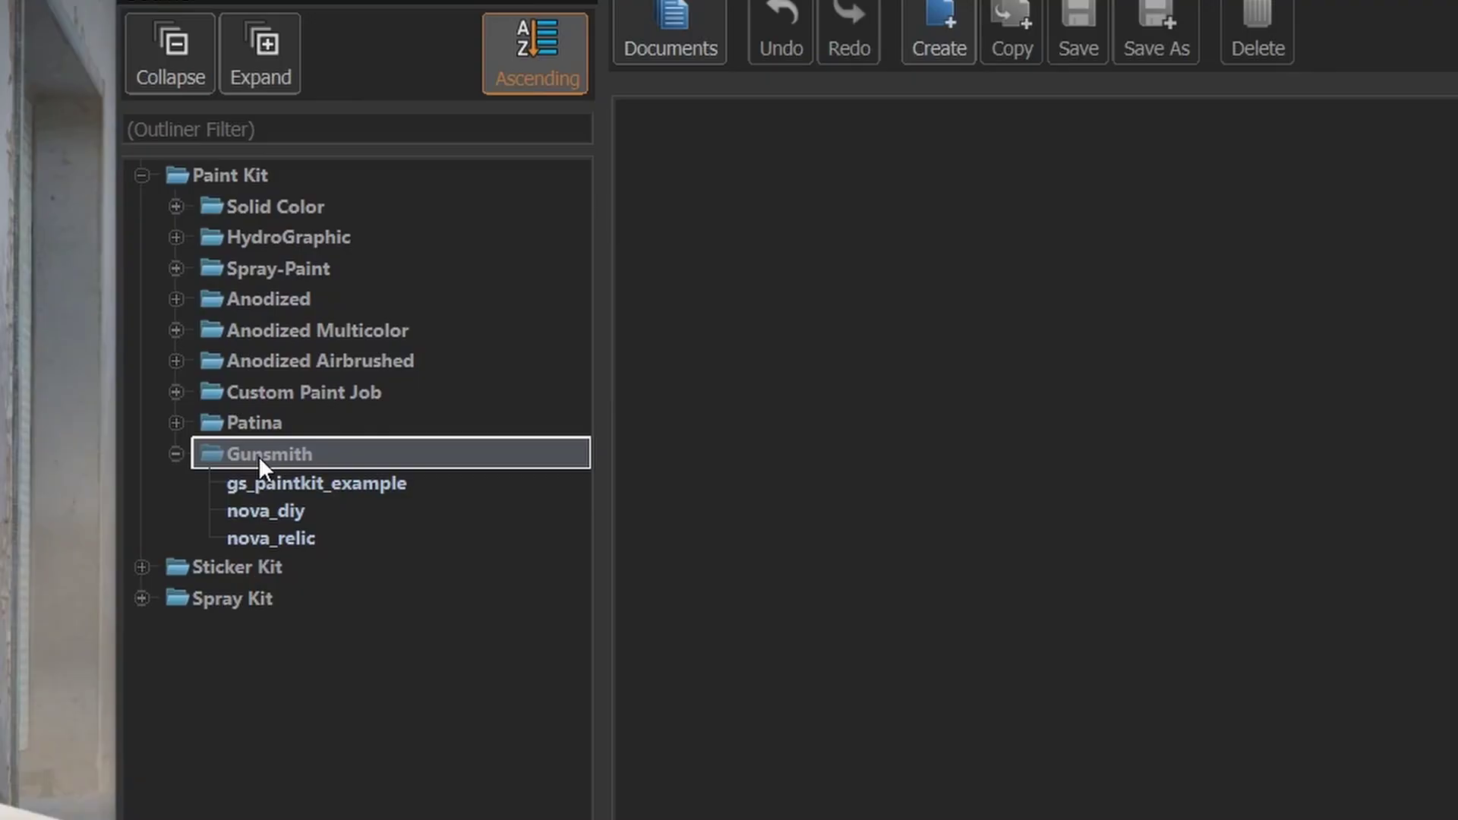
- Create a new Gunsmith paint kit named 'nova_relic_tutorial'
{"action": "right_click", "coordinate": [307, 451]}
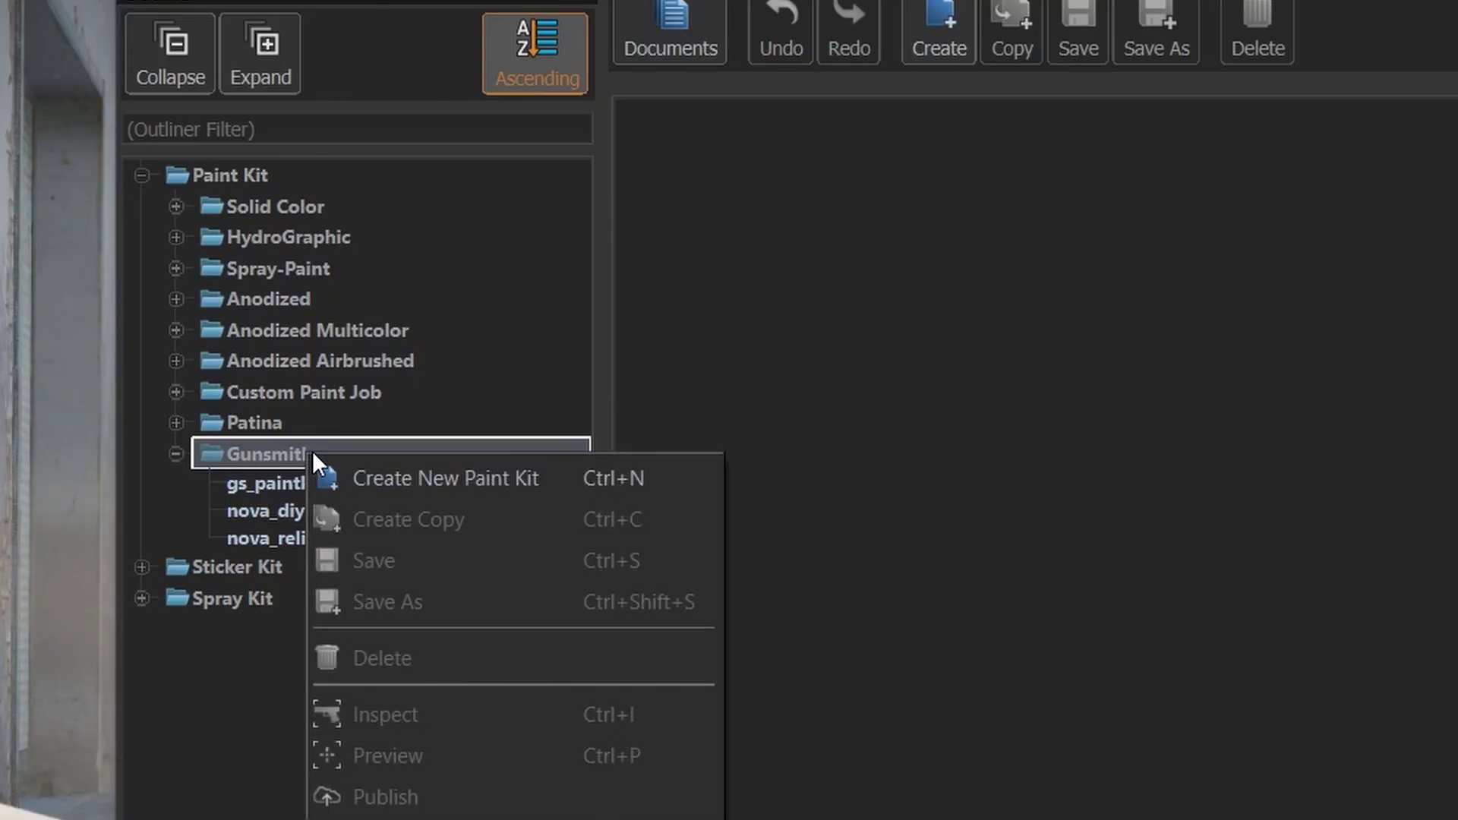
{"action": "left_click", "coordinate": [542, 472]}
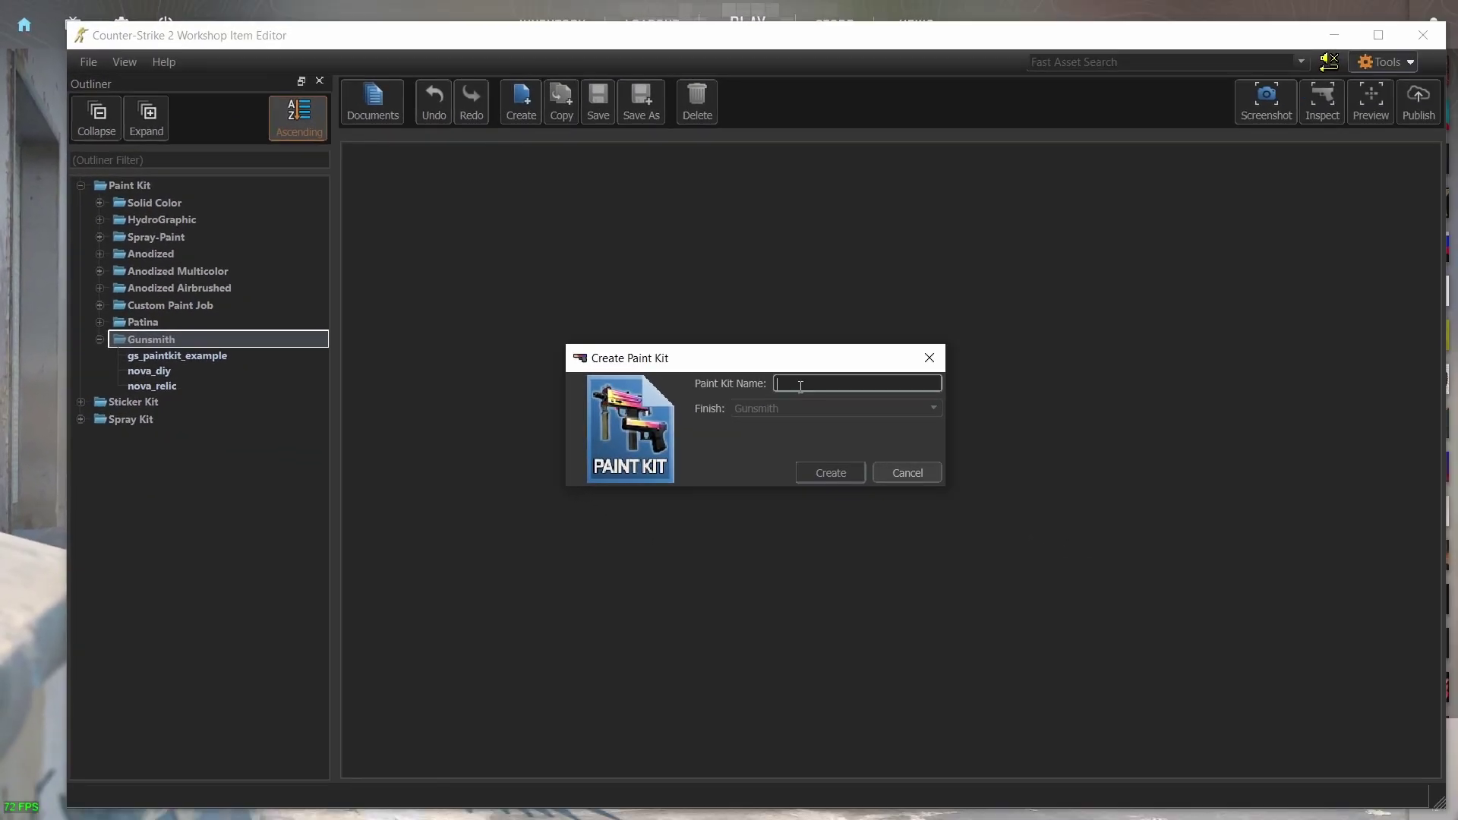
{"action": "type", "text": "nova_relic_"}
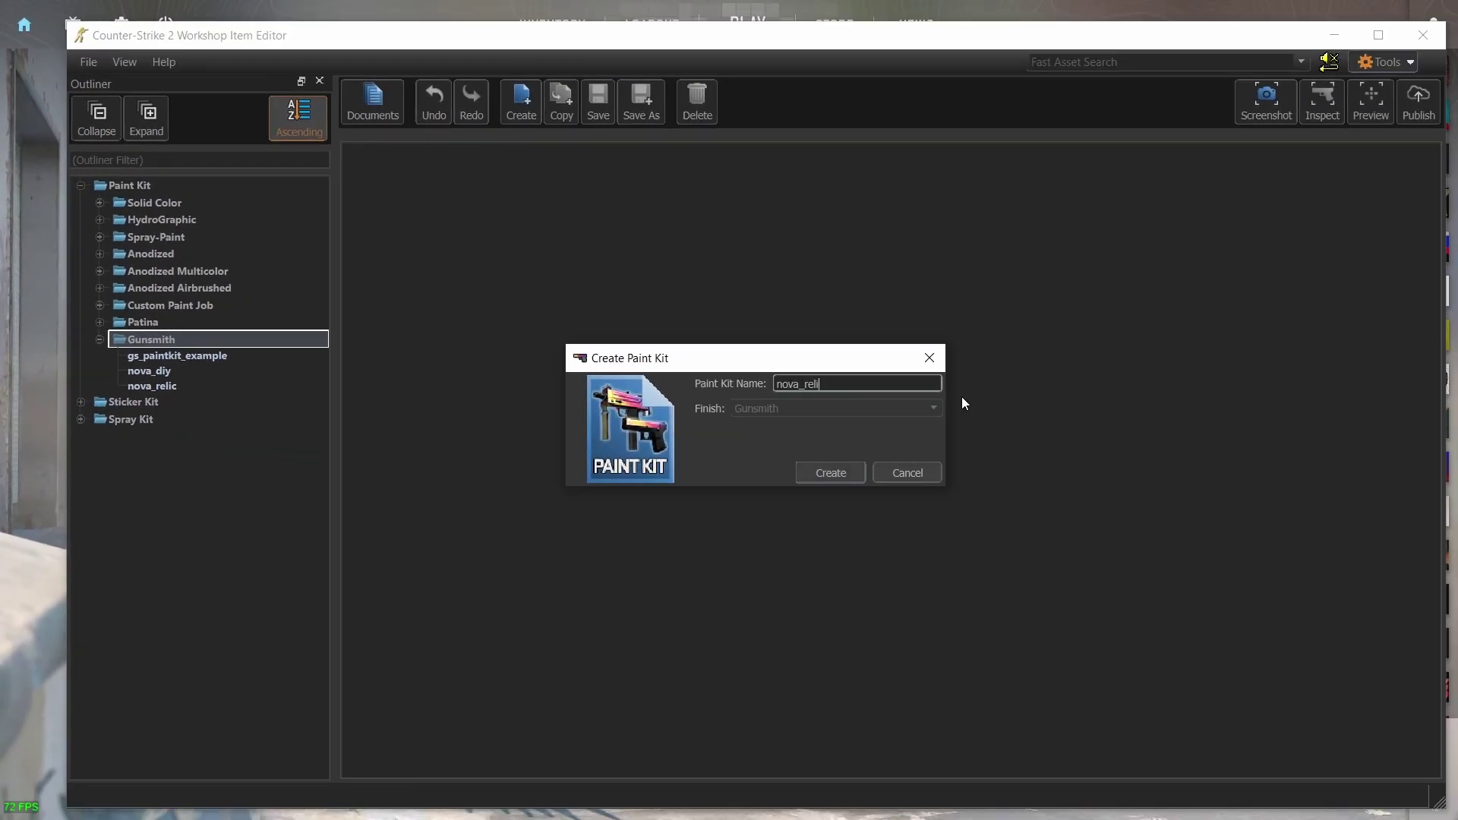
{"action": "type", "text": "tutorial"}
{"action": "left_click", "coordinate": [823, 466]}
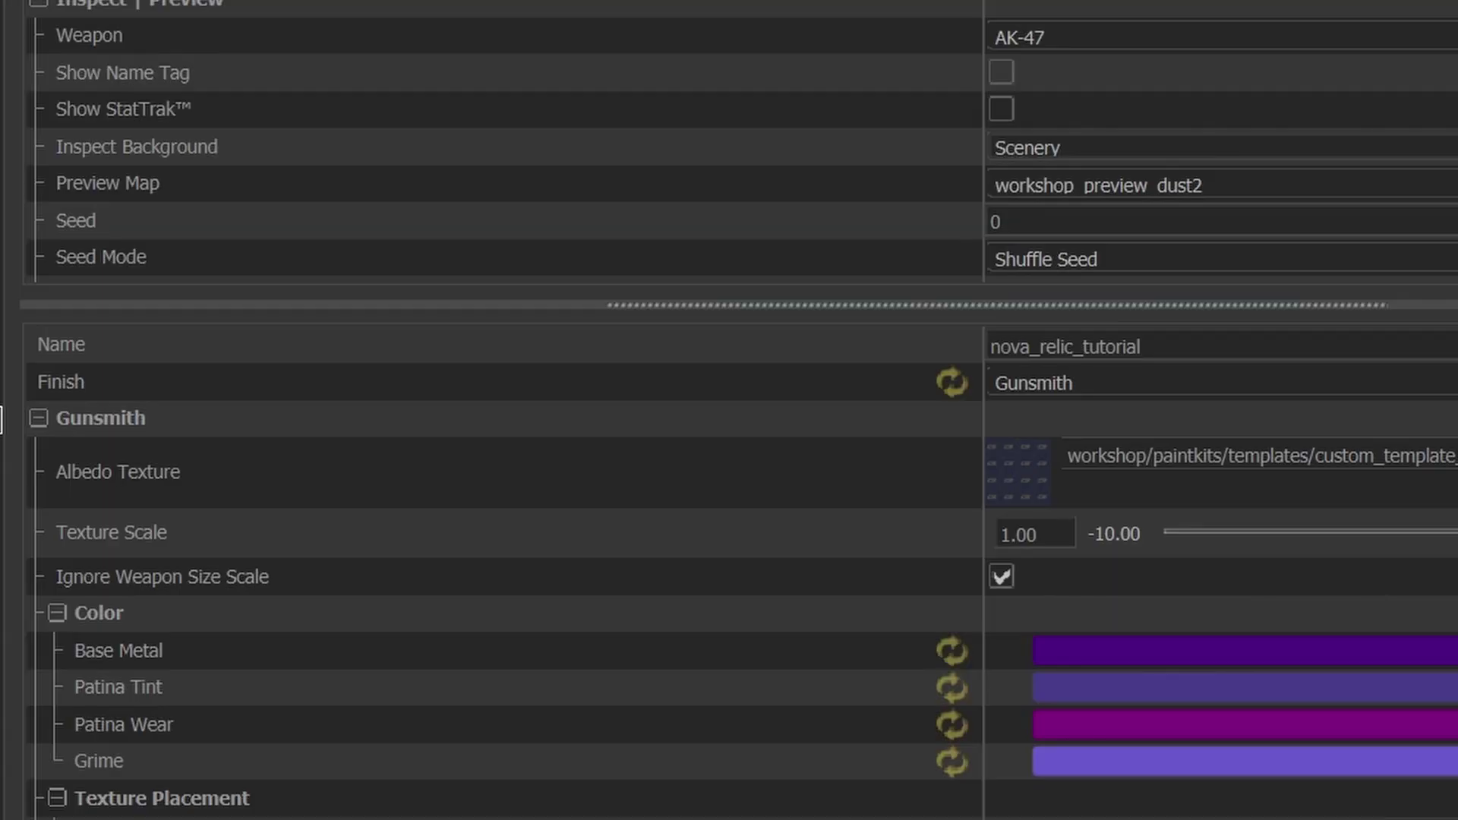
{"action": "left_click", "coordinate": [1251, 349]}
{"action": "left_click", "coordinate": [1251, 349]}
{"action": "type", "text": "hghg"}
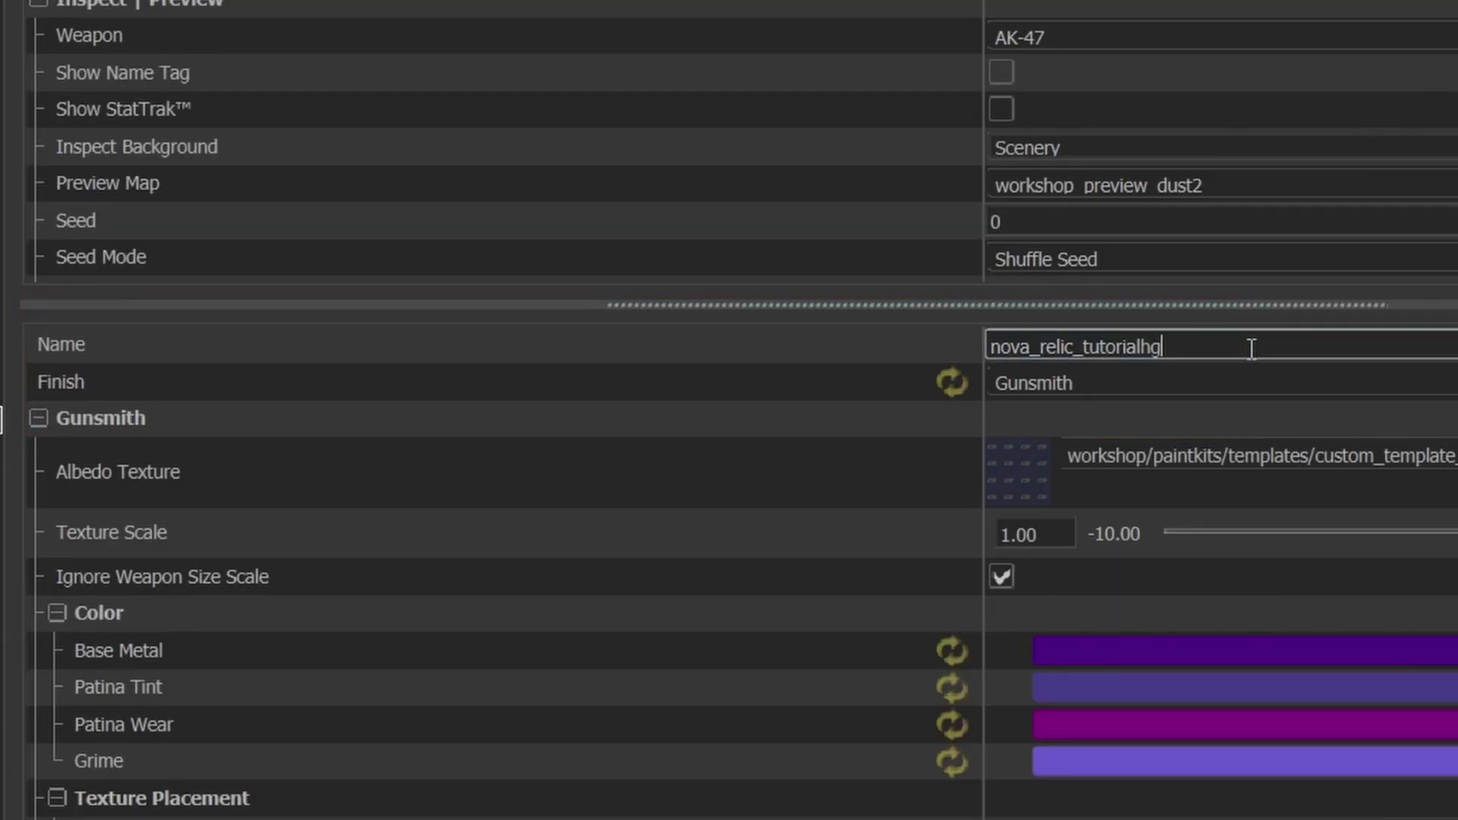
{"action": "key", "text": "BackSpace"}
{"action": "key", "text": "BackSpace"}
{"action": "key", "text": "BackSpace"}
{"action": "key", "text": "BackSpace"}
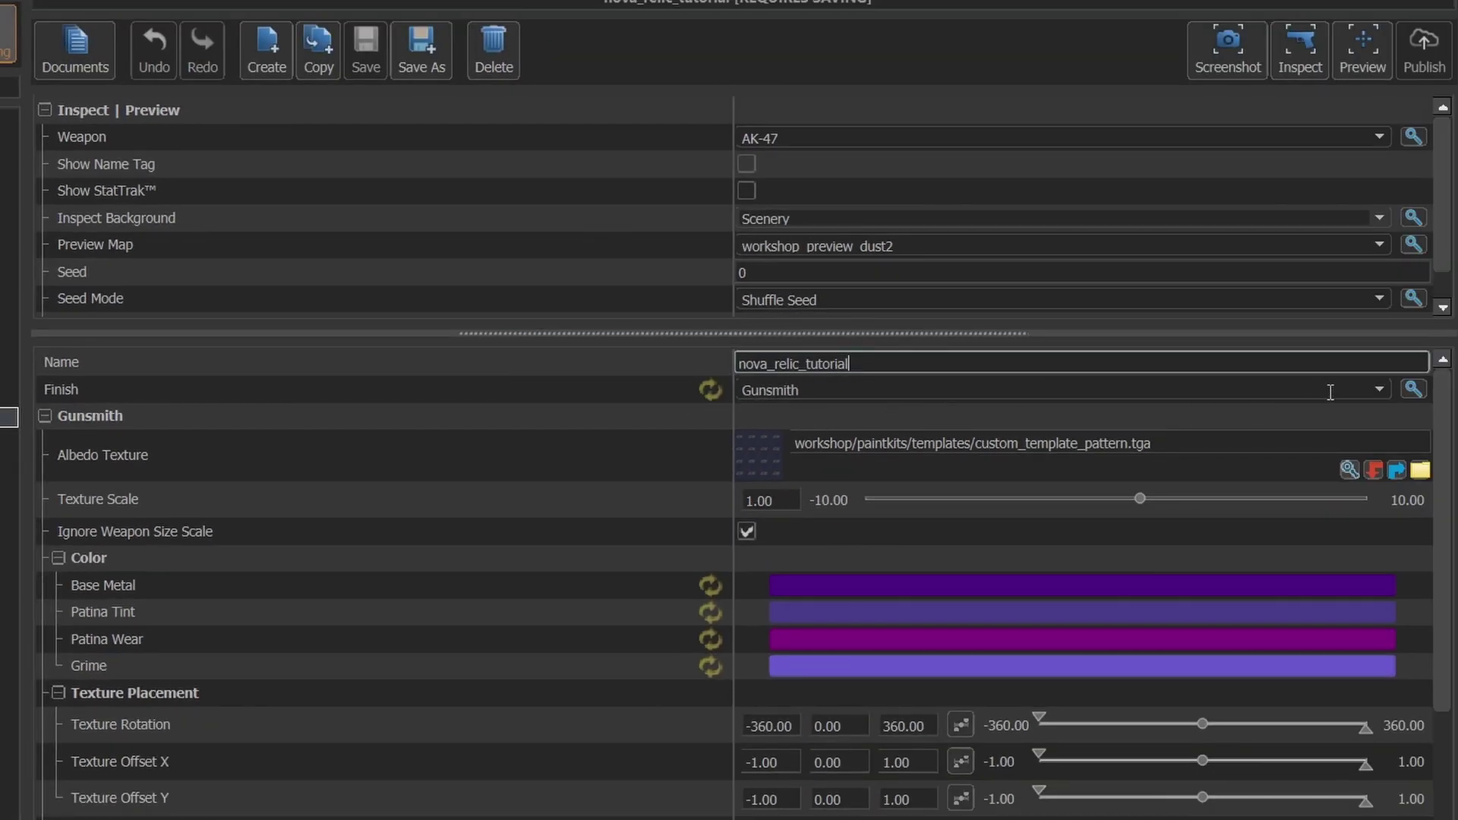
{"action": "left_click", "coordinate": [1331, 390]}
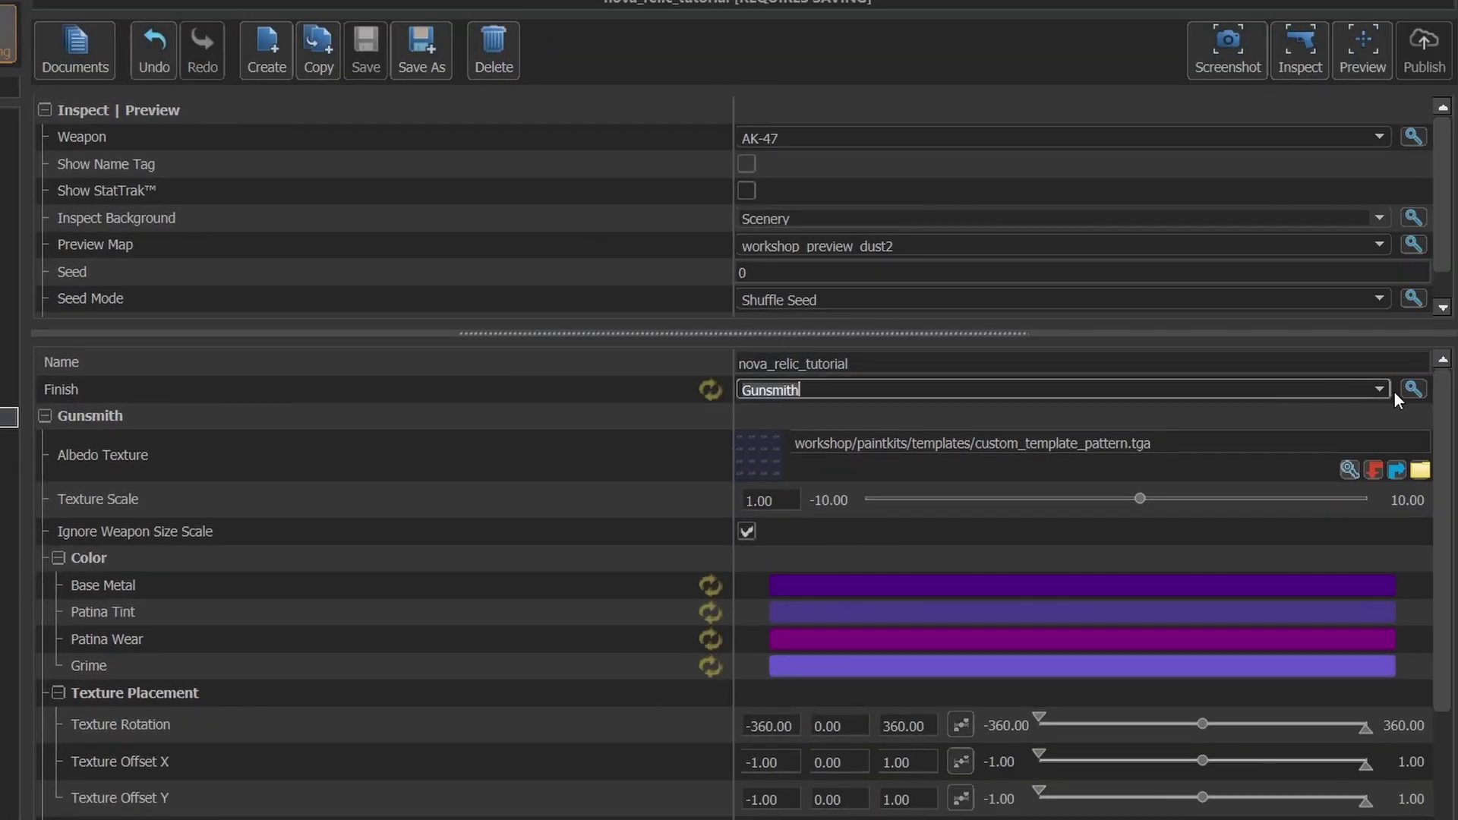
{"action": "left_click", "coordinate": [1378, 389]}
{"action": "left_click", "coordinate": [1160, 454]}
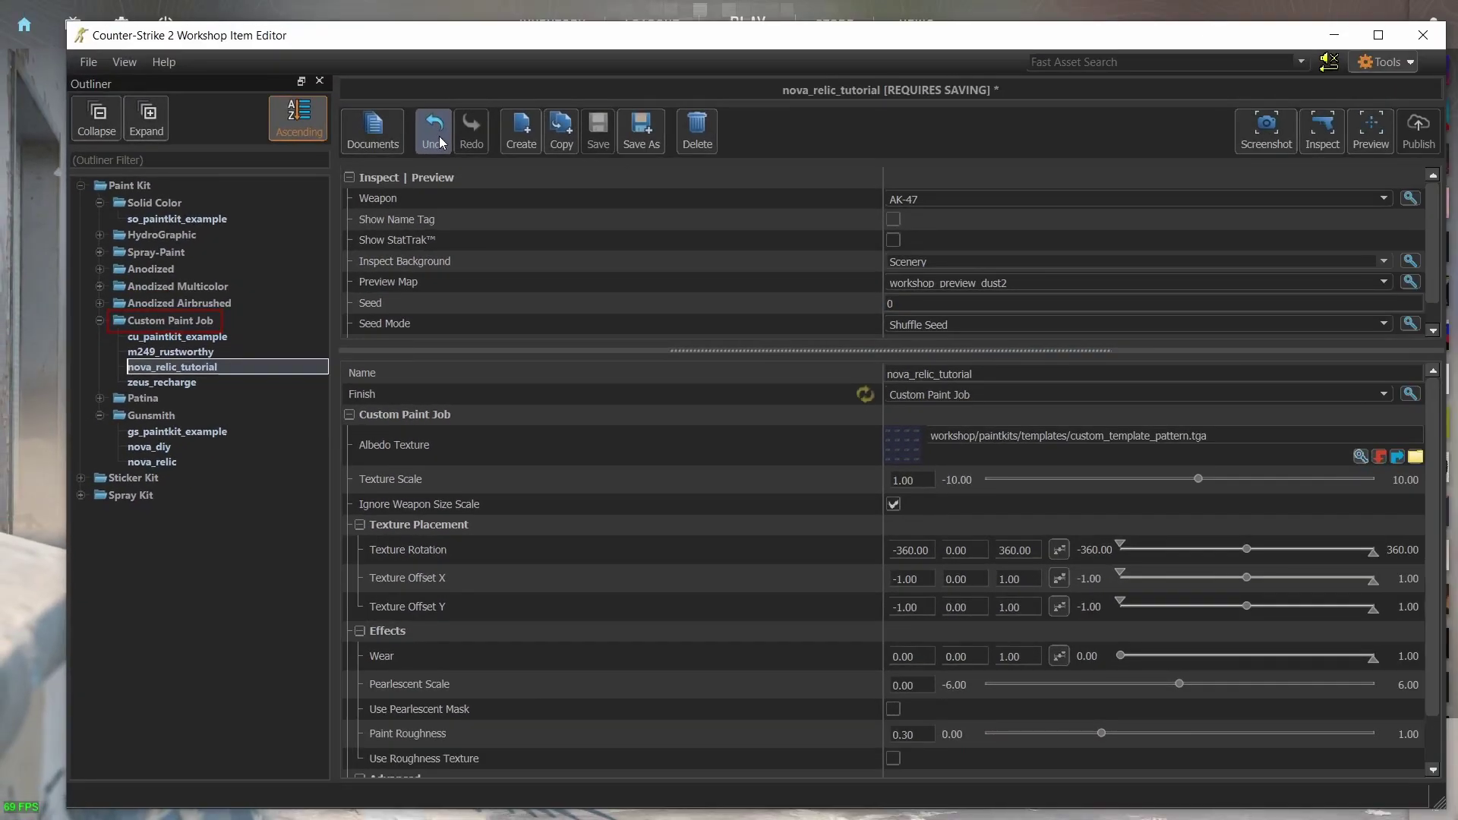
{"action": "left_click", "coordinate": [439, 141]}
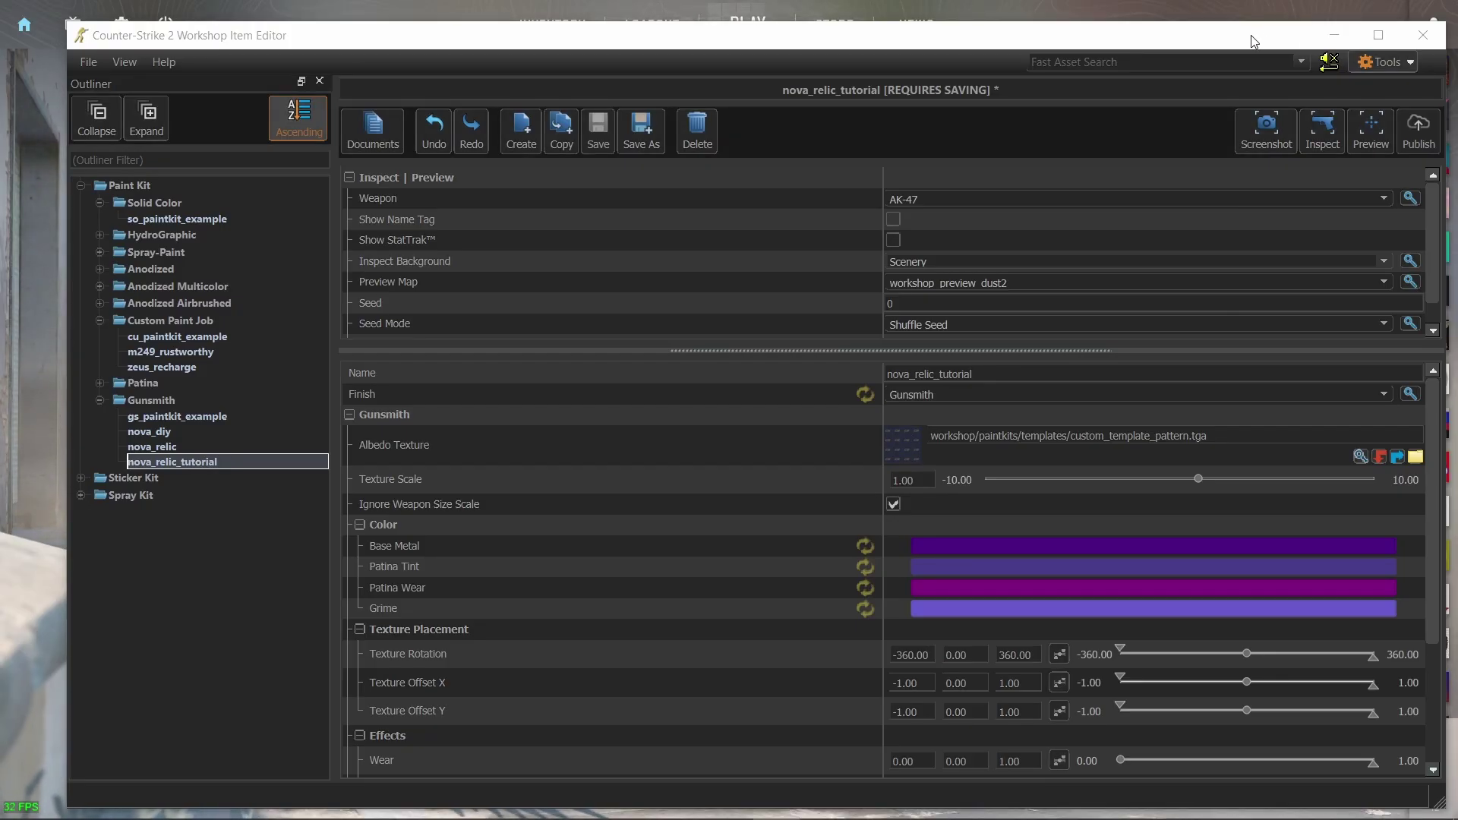
- In the Save As dialog, create and open a new 'tutorial' folder inside paintkits
{"action": "left_click", "coordinate": [644, 122]}
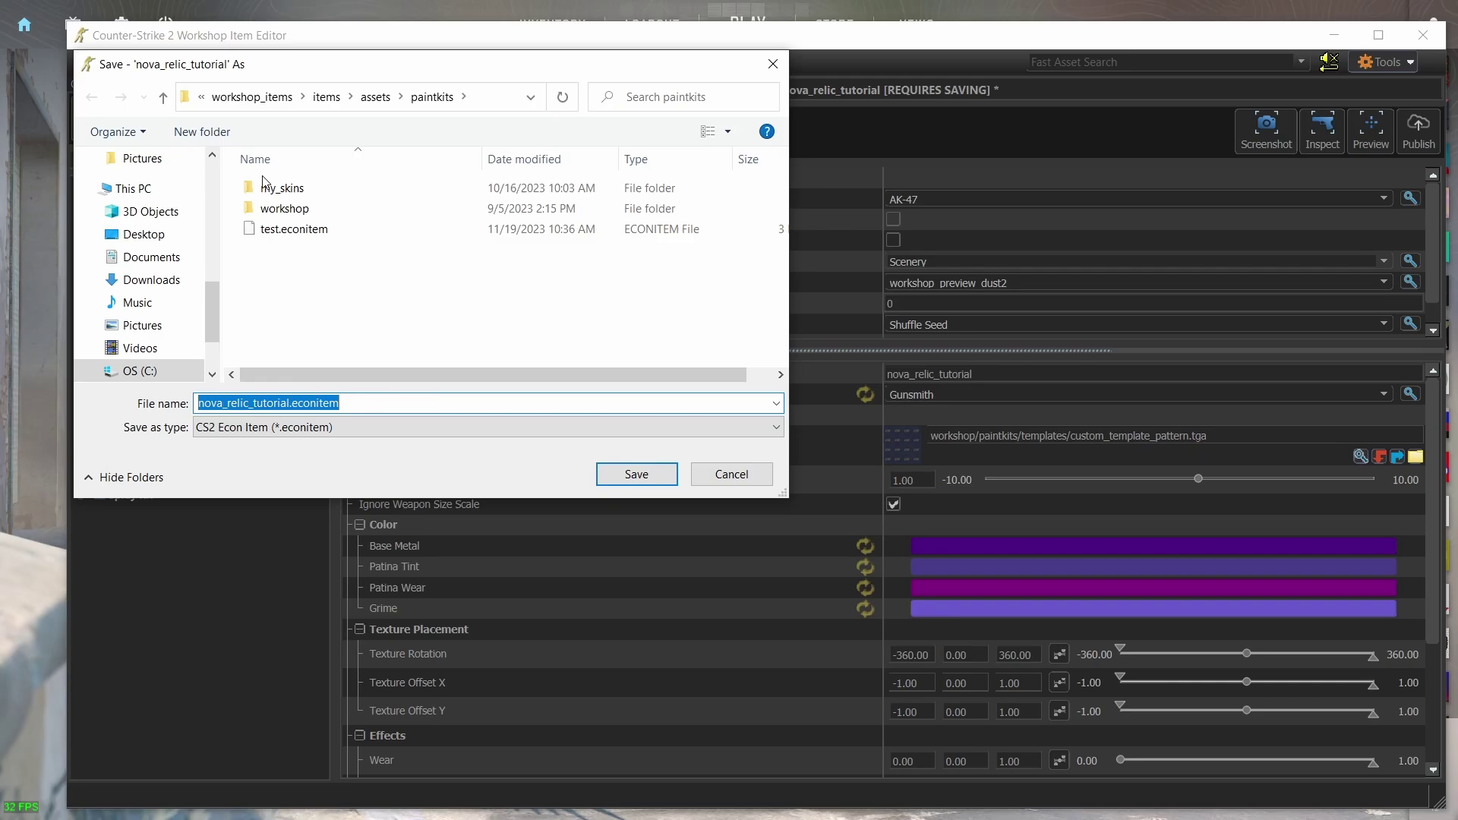
{"action": "left_click", "coordinate": [202, 132]}
{"action": "type", "text": "tutorial"}
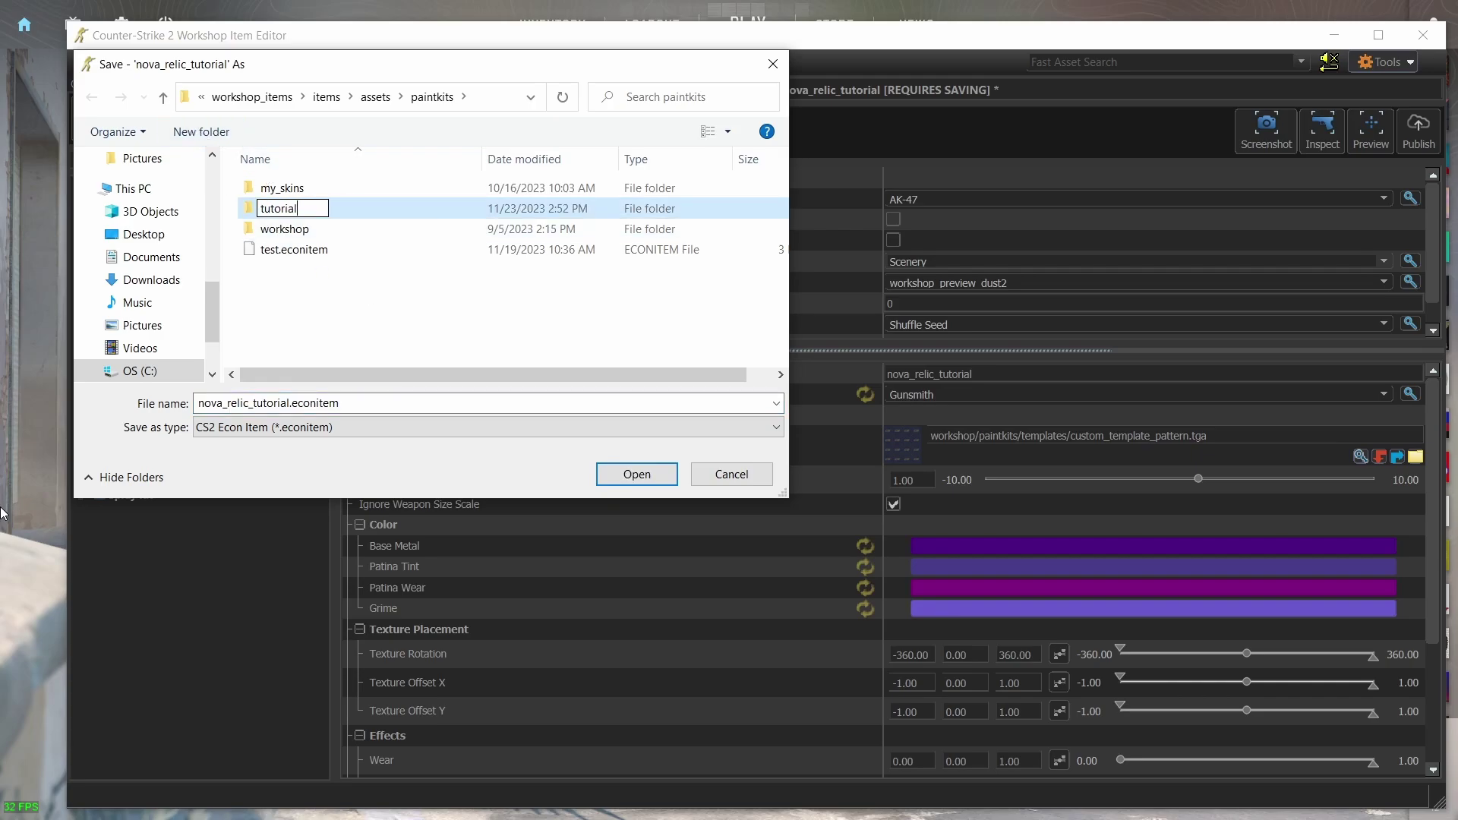
{"action": "key", "text": "Return"}
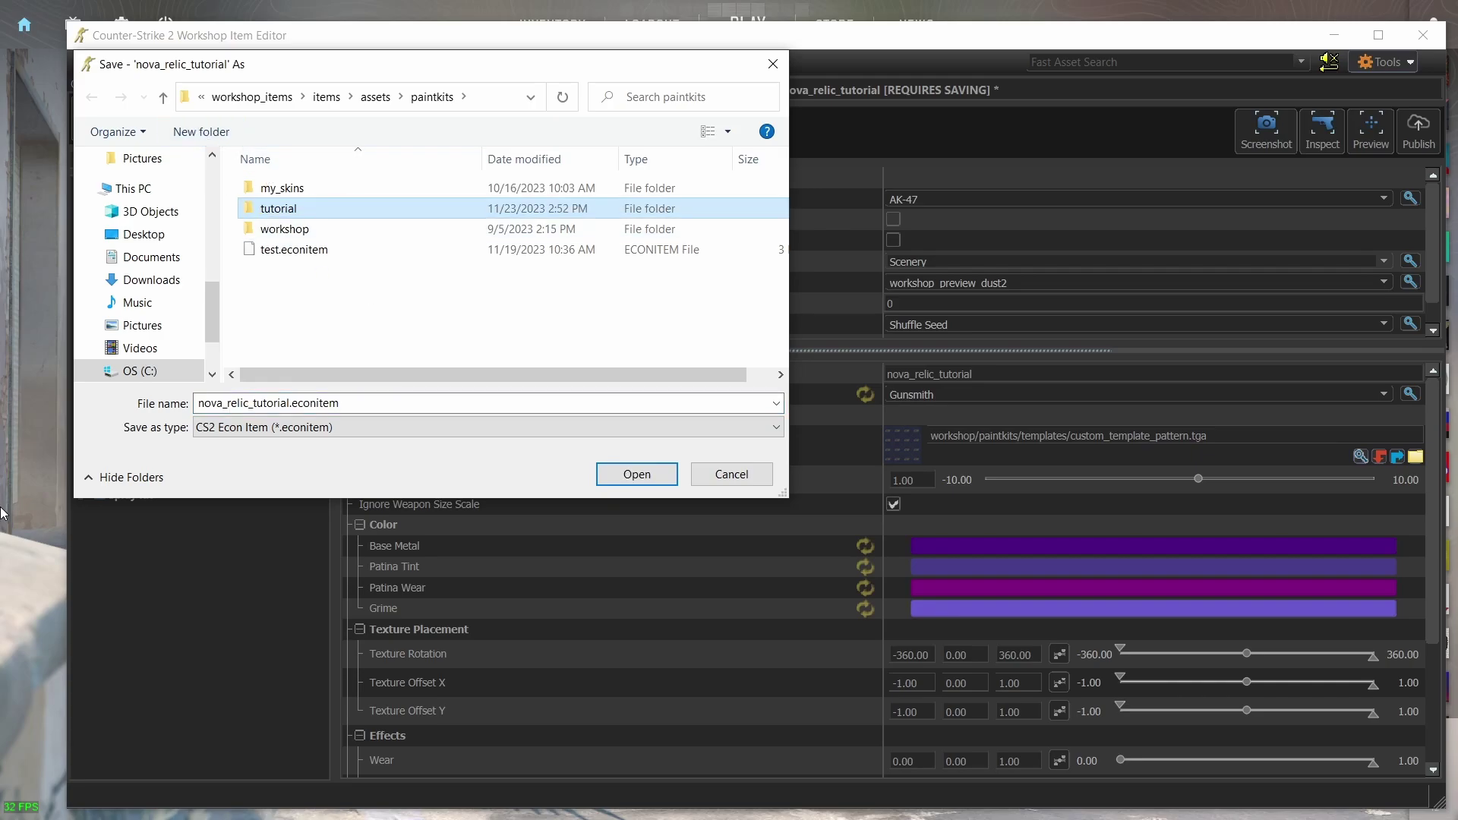
{"action": "double_click", "coordinate": [268, 211]}
- Save the kit in the tutorial folder as nova_relic_tutorial.econitem
{"action": "left_click", "coordinate": [360, 401]}
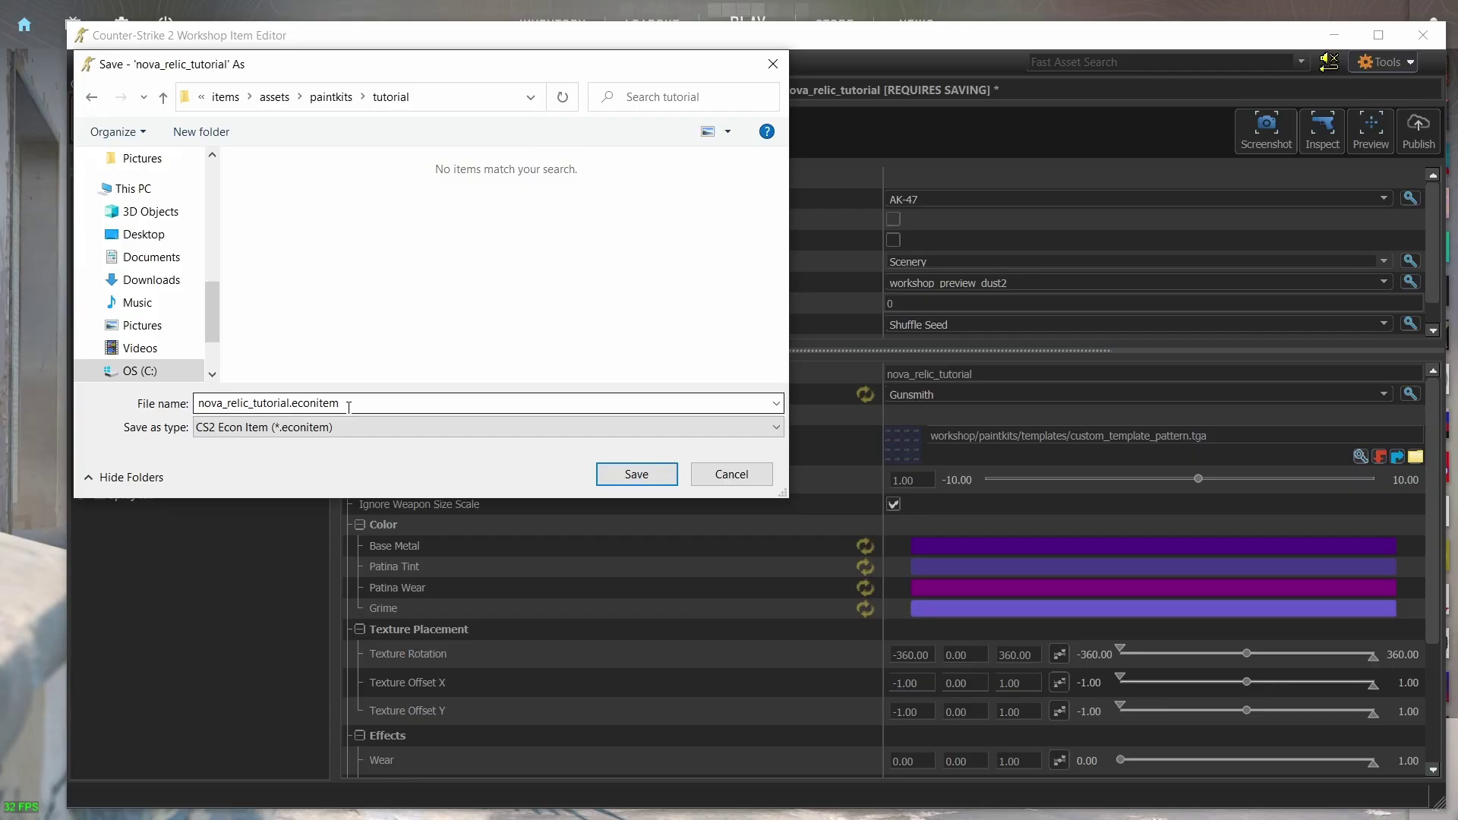
{"action": "double_click", "coordinate": [361, 400]}
{"action": "left_click", "coordinate": [376, 400]}
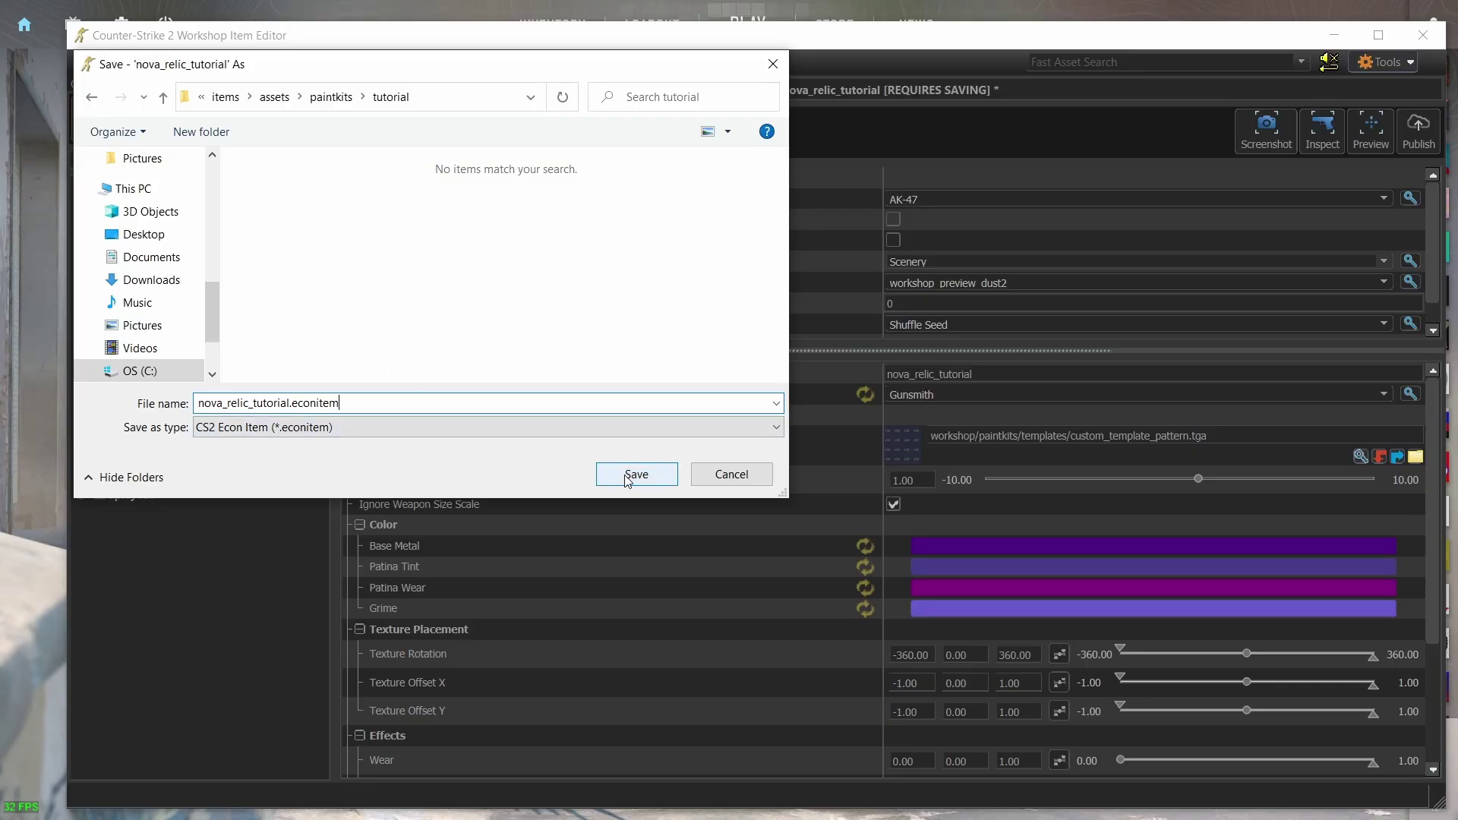
{"action": "left_click", "coordinate": [443, 100]}
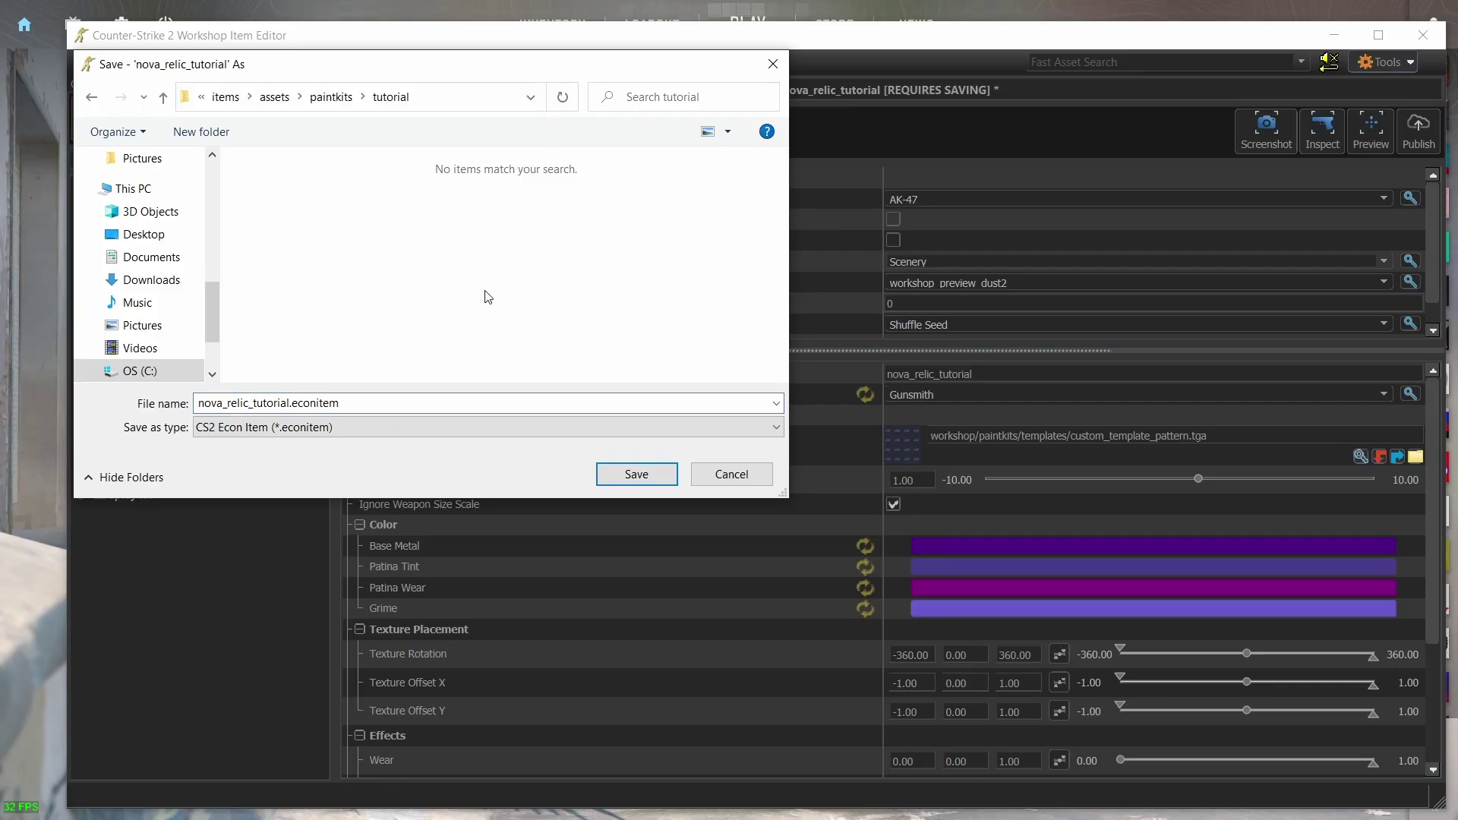
{"action": "left_click", "coordinate": [628, 481]}
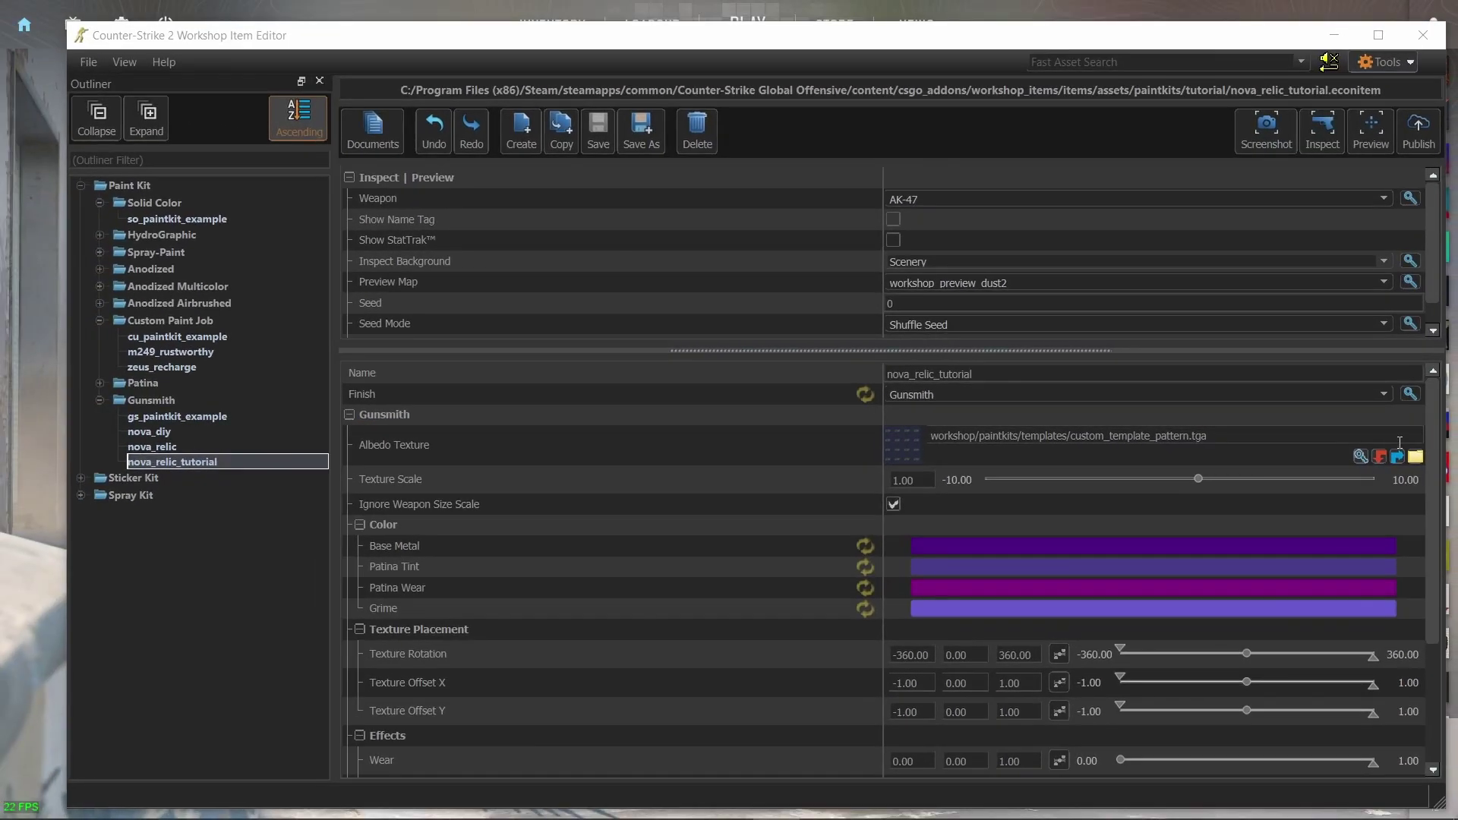
- Open the asset browser for Albedo Texture and scroll through the 414 textures
{"action": "left_click", "coordinate": [1360, 456]}
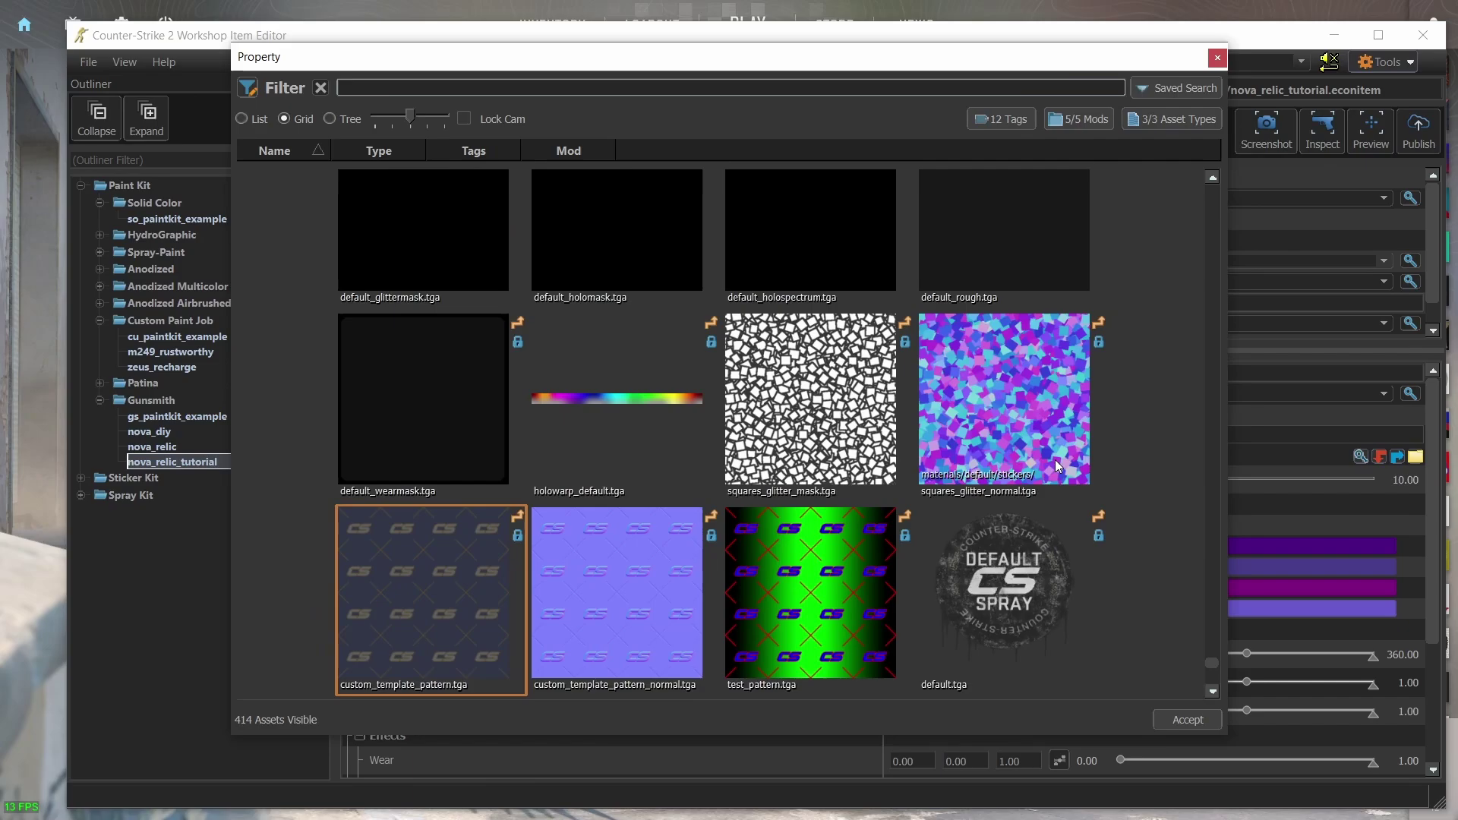
{"action": "scroll", "coordinate": [1063, 458], "scroll_direction": "up", "scroll_amount": 10}
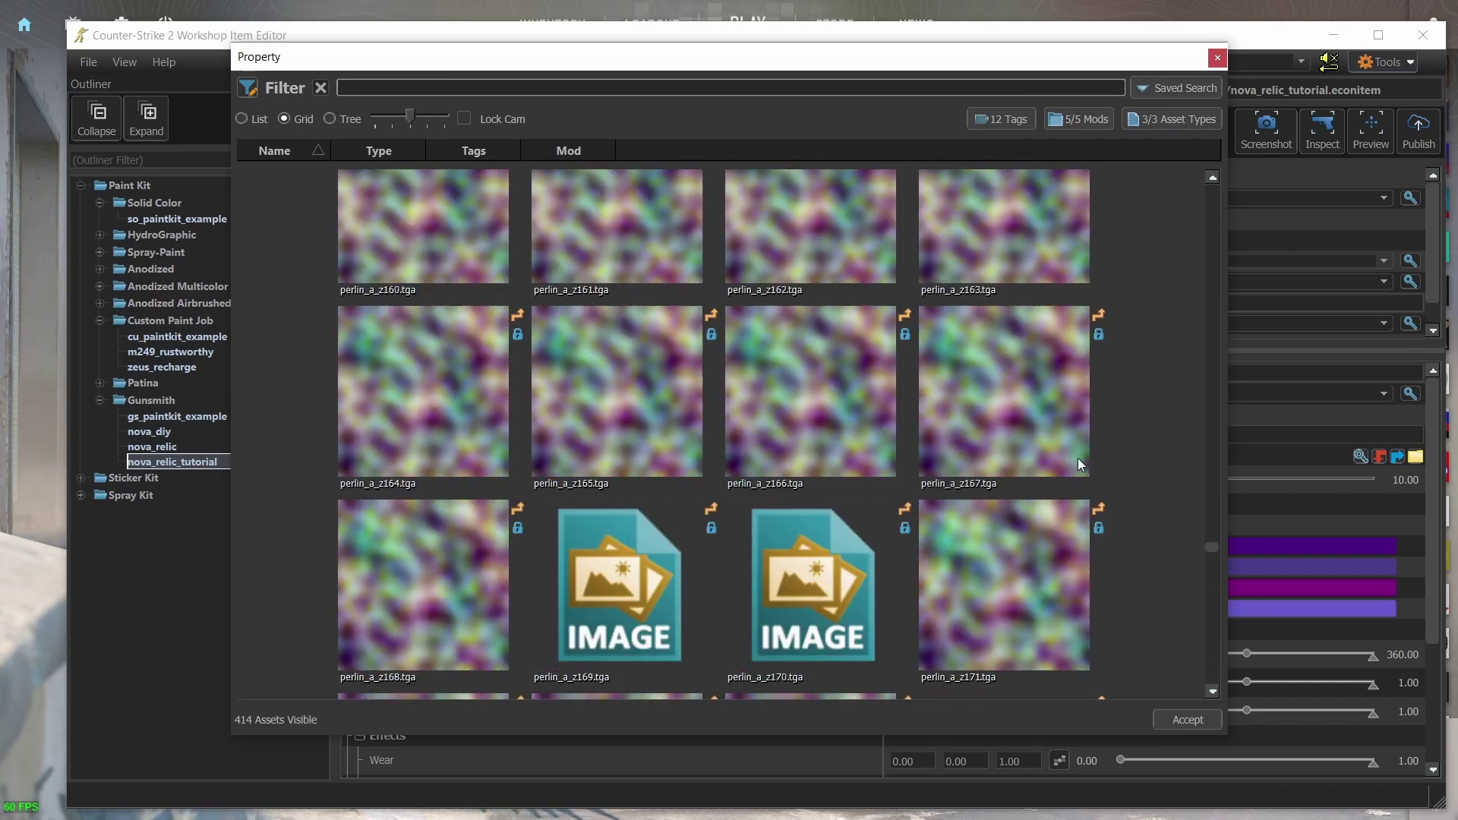
{"action": "scroll", "coordinate": [1077, 458], "scroll_direction": "up", "scroll_amount": 10}
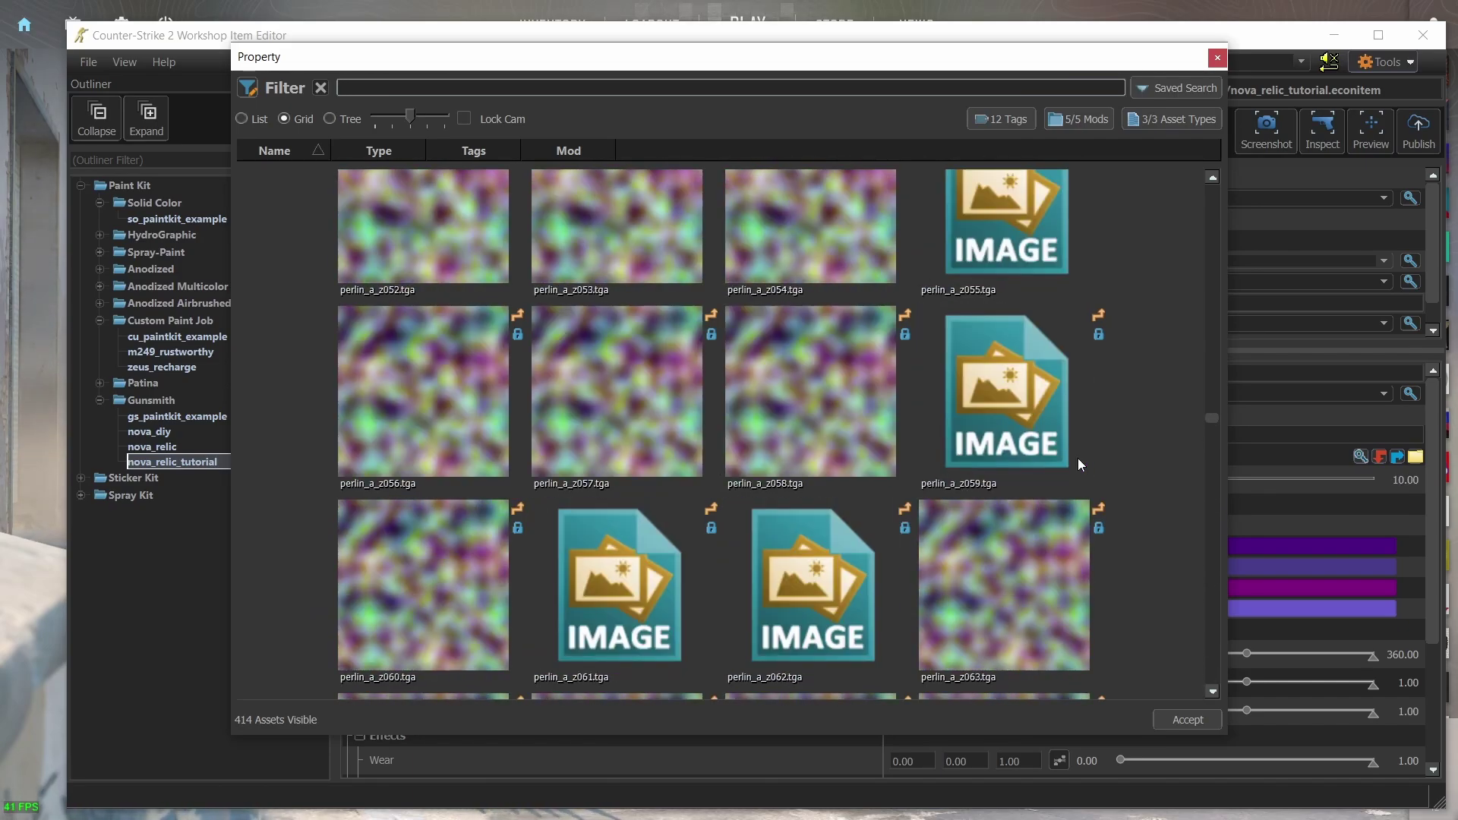
{"action": "scroll", "coordinate": [1077, 457], "scroll_direction": "up", "scroll_amount": 5}
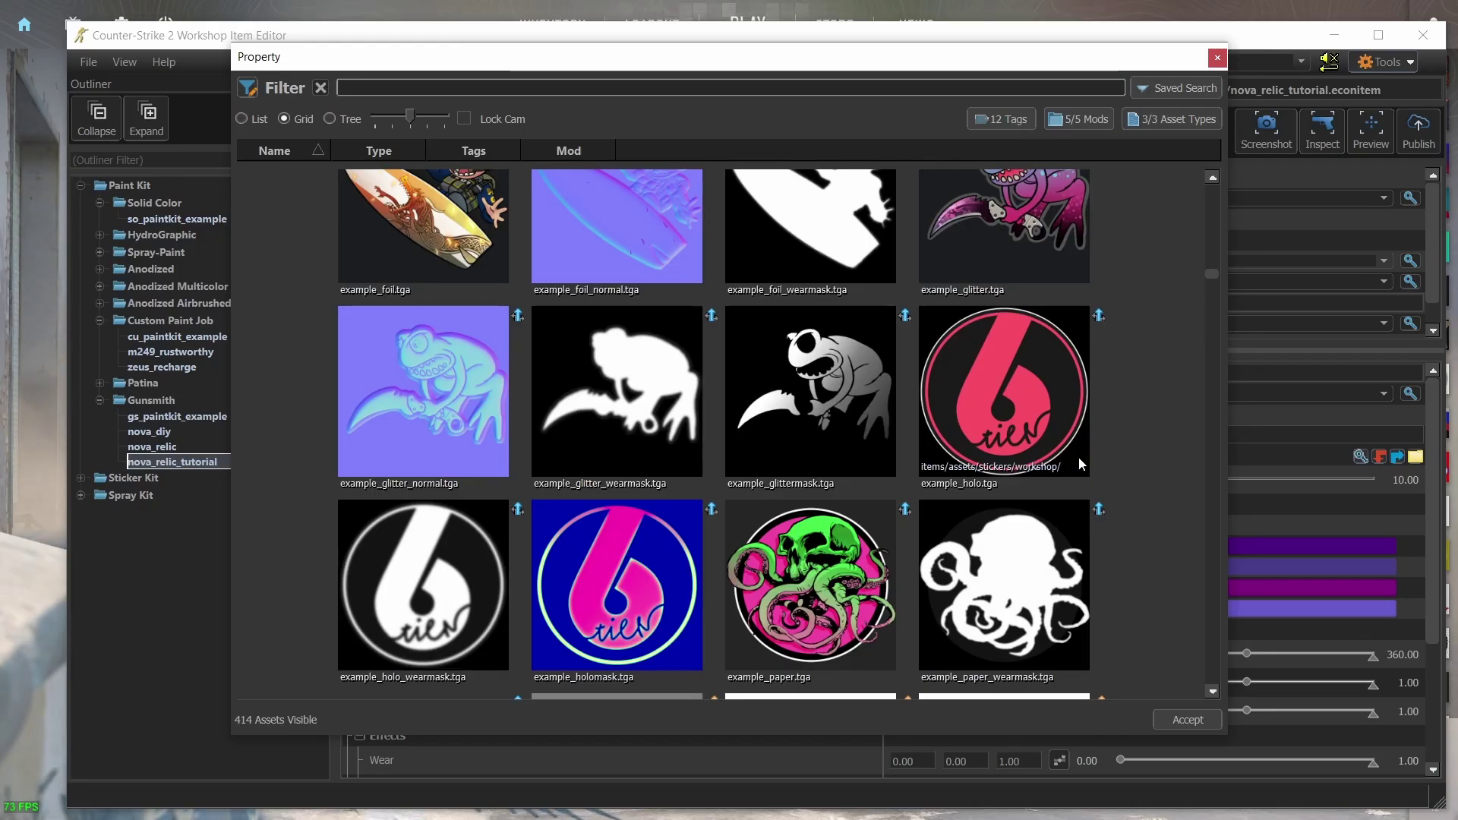
- Open paintkits\tutorial in File Explorer and copy the UV, normal and roughness textures into it
{"action": "key", "text": "super+e"}
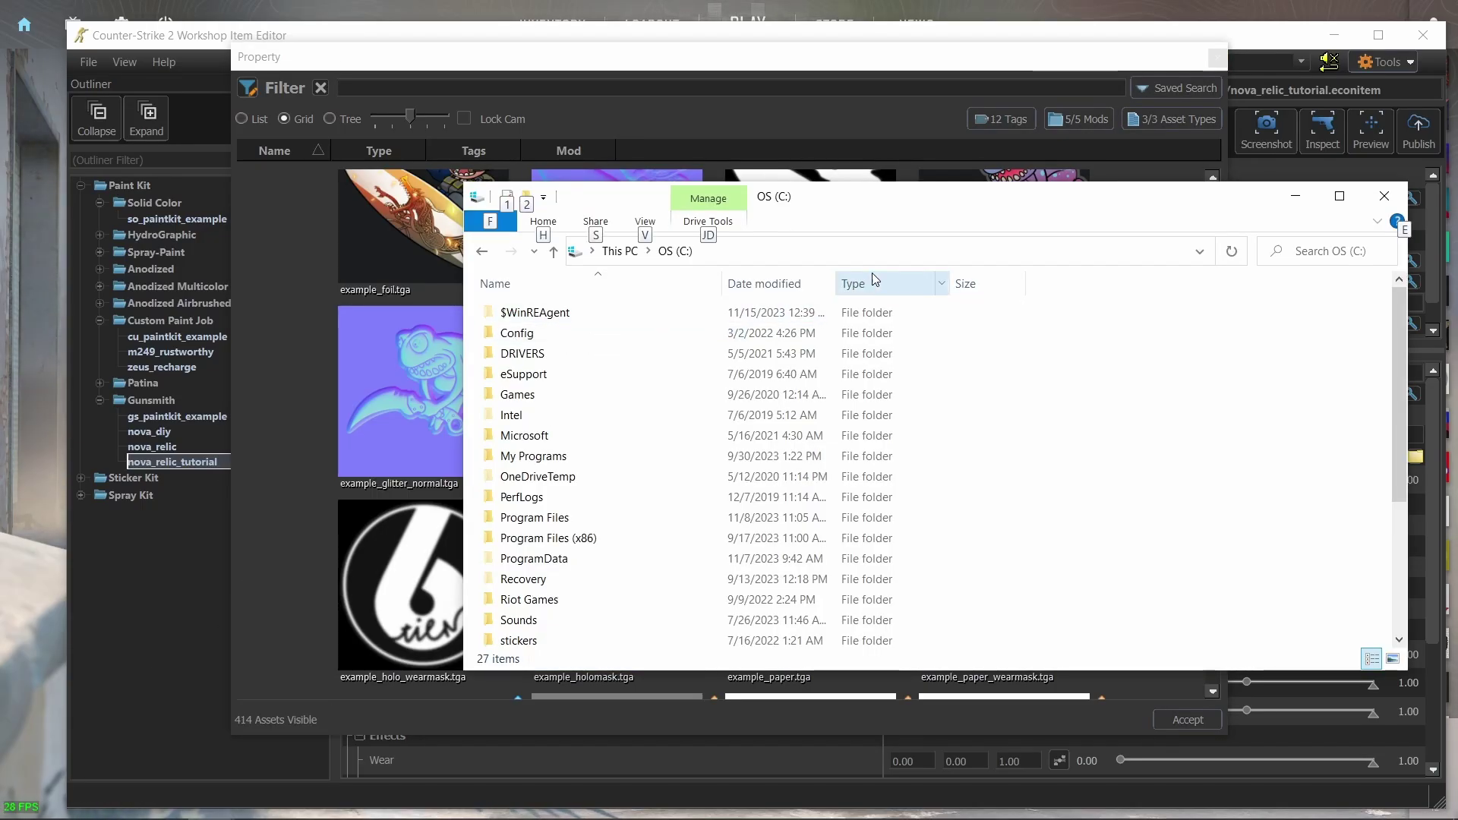
{"action": "left_click", "coordinate": [894, 253]}
{"action": "type", "text": "C:\\Program Files (x86)\\Steam\\steamapps\\common\\Counter-Strike Global Offensive\\content\\csgo_addons\\workshop_items\\items\\assets\\paintkits\\tutorial"}
{"action": "key", "text": "Return"}
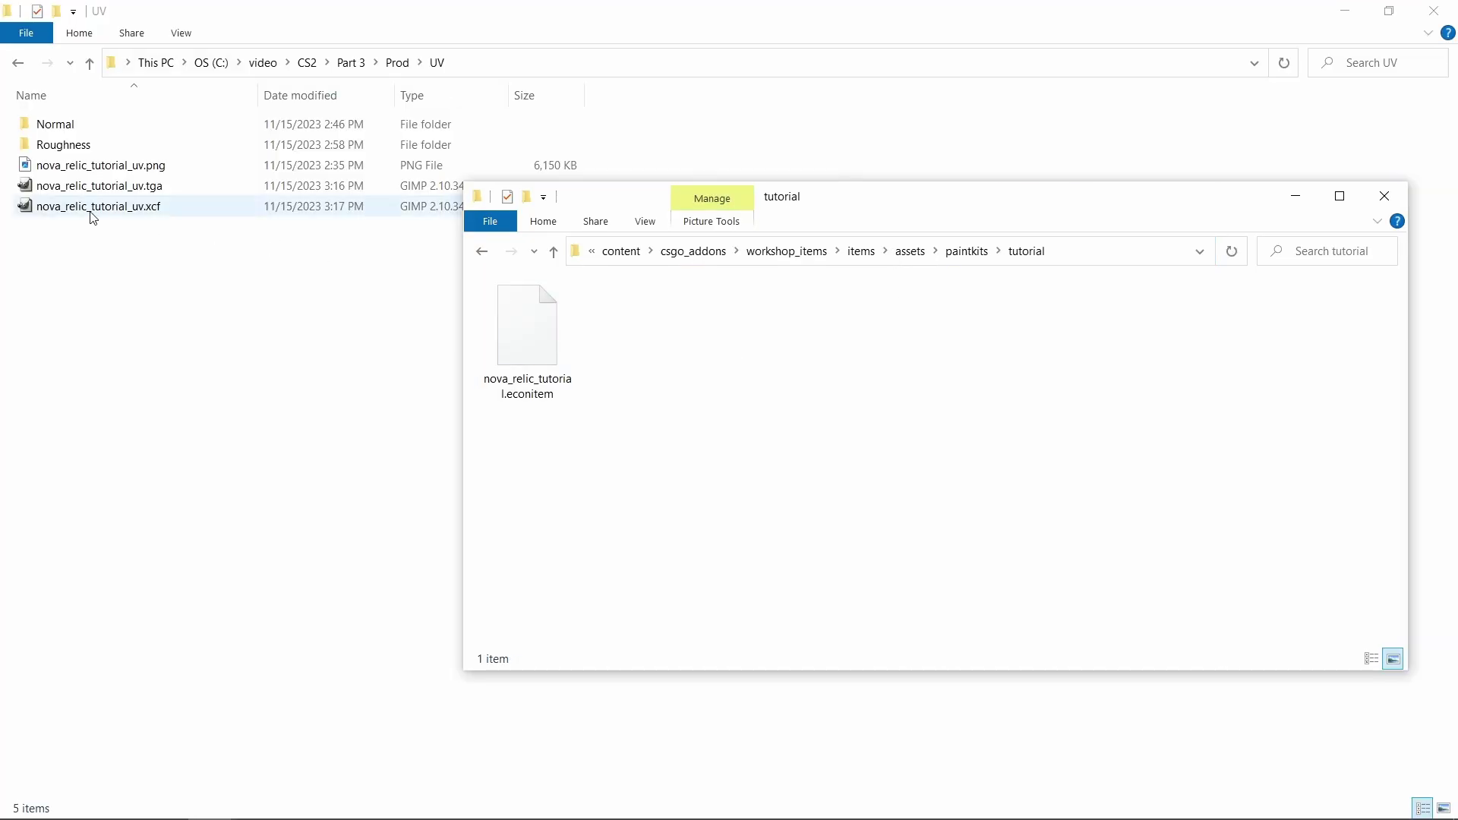
{"action": "left_click_drag", "start_coordinate": [98, 185], "coordinate": [843, 431]}
{"action": "left_click", "coordinate": [74, 126]}
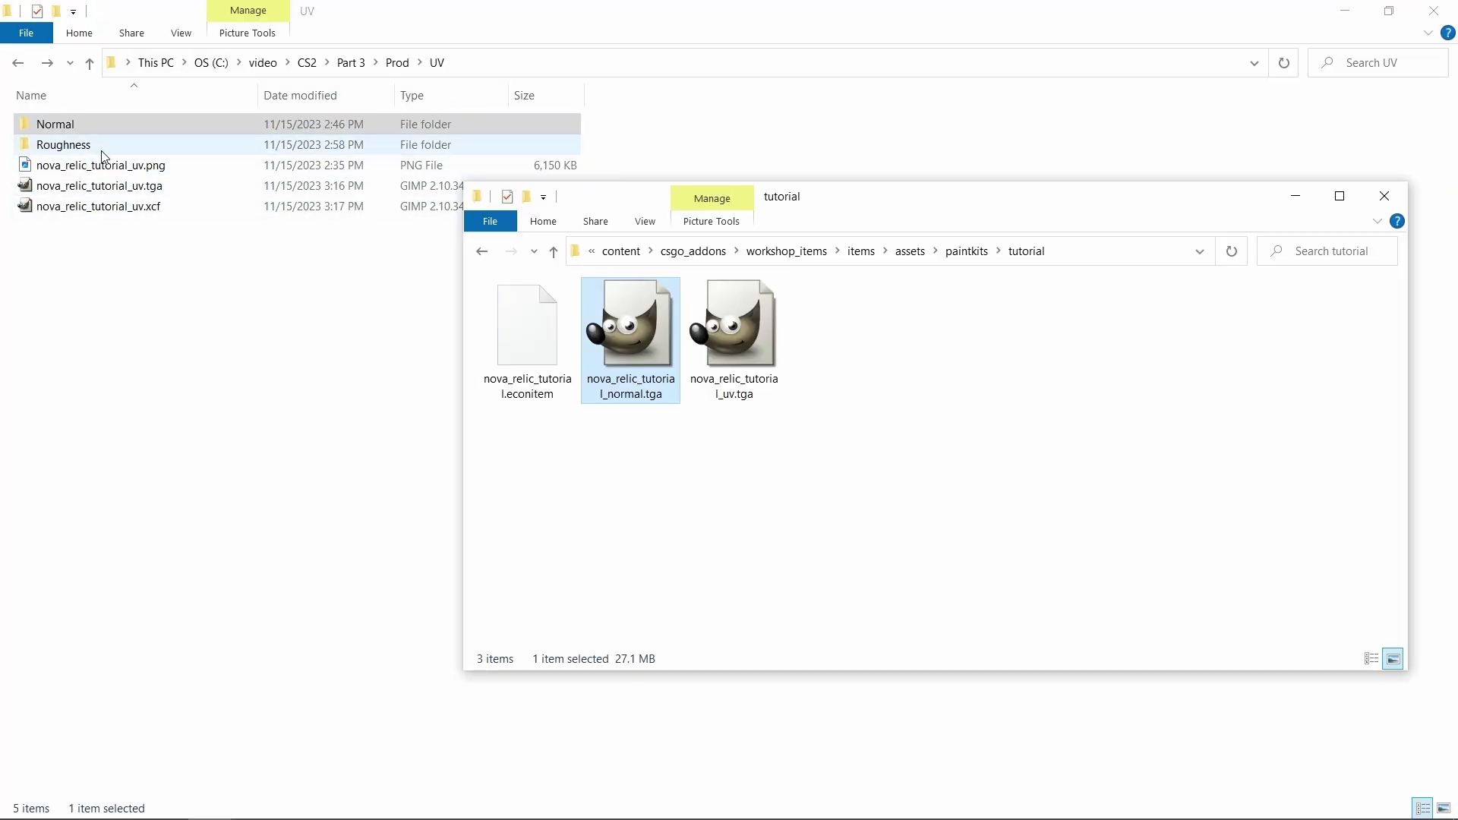
{"action": "left_click", "coordinate": [102, 151]}
{"action": "left_click", "coordinate": [903, 536]}
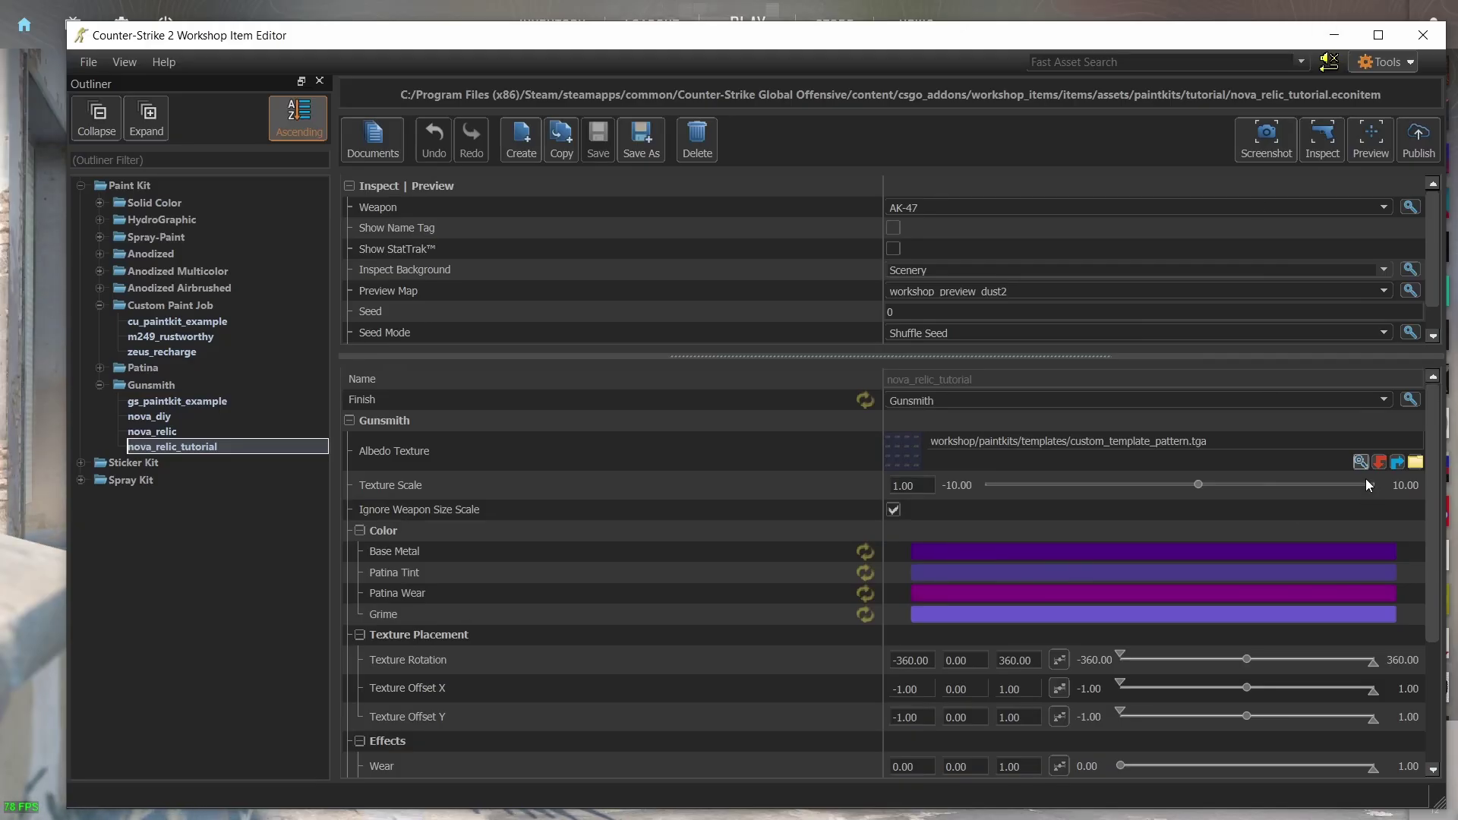
- Set nova_relic_tutorial_uv.tga as the Albedo Texture, filtering the browser by 'tut'
{"action": "left_click", "coordinate": [1362, 464]}
{"action": "type", "text": "tut"}
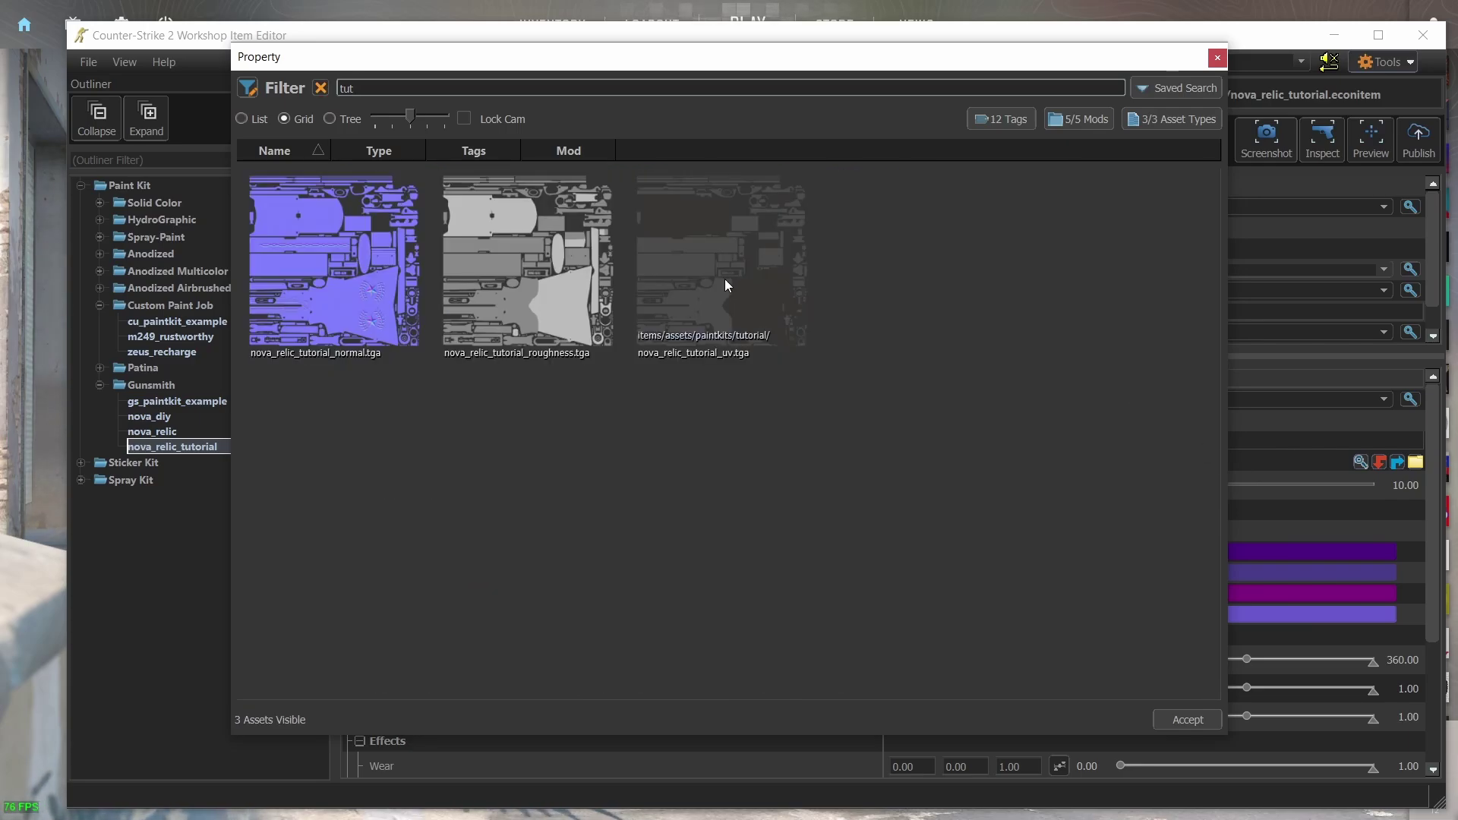
{"action": "left_click", "coordinate": [725, 283]}
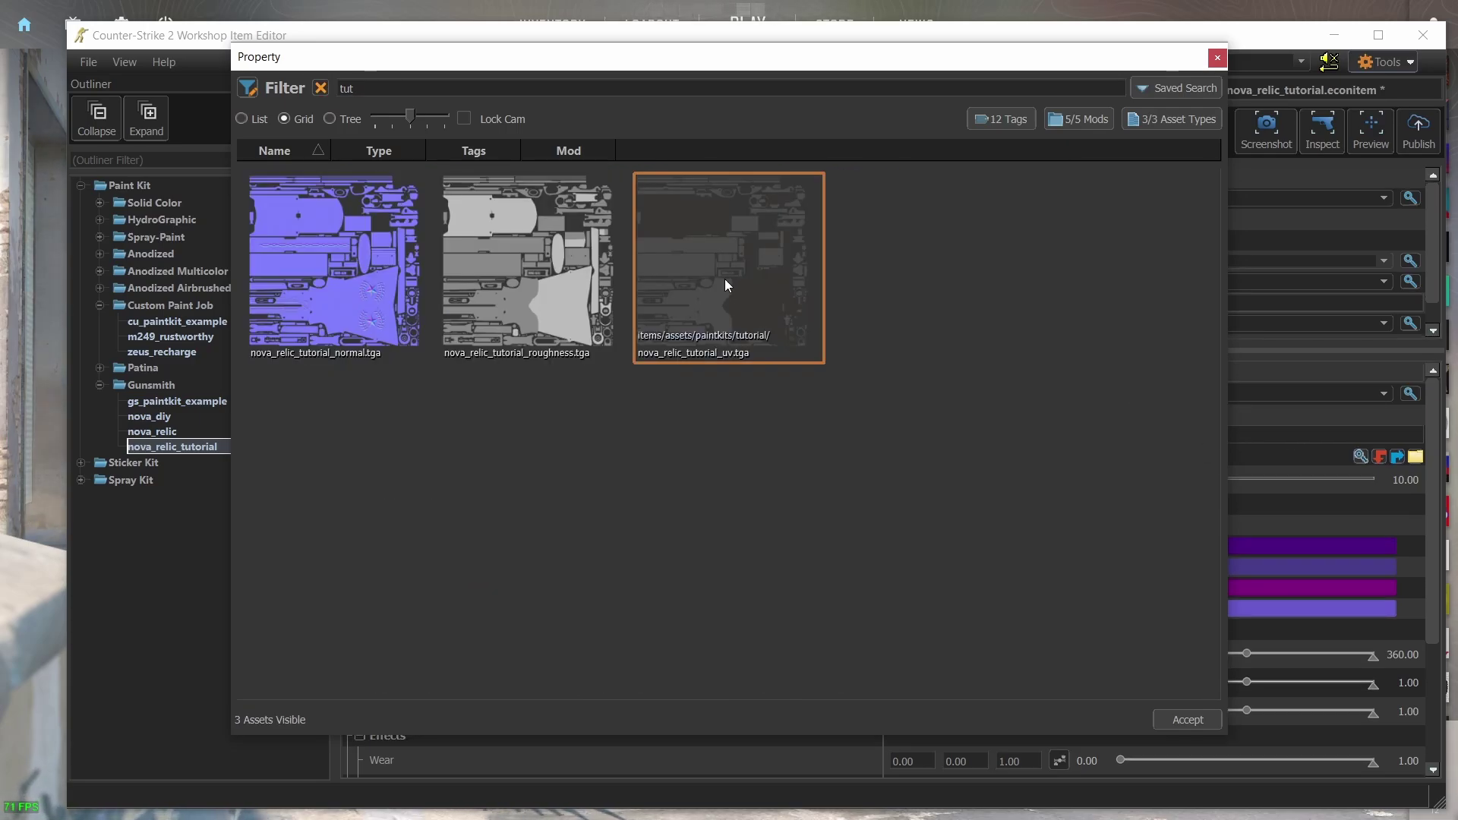
{"action": "double_click", "coordinate": [725, 283]}
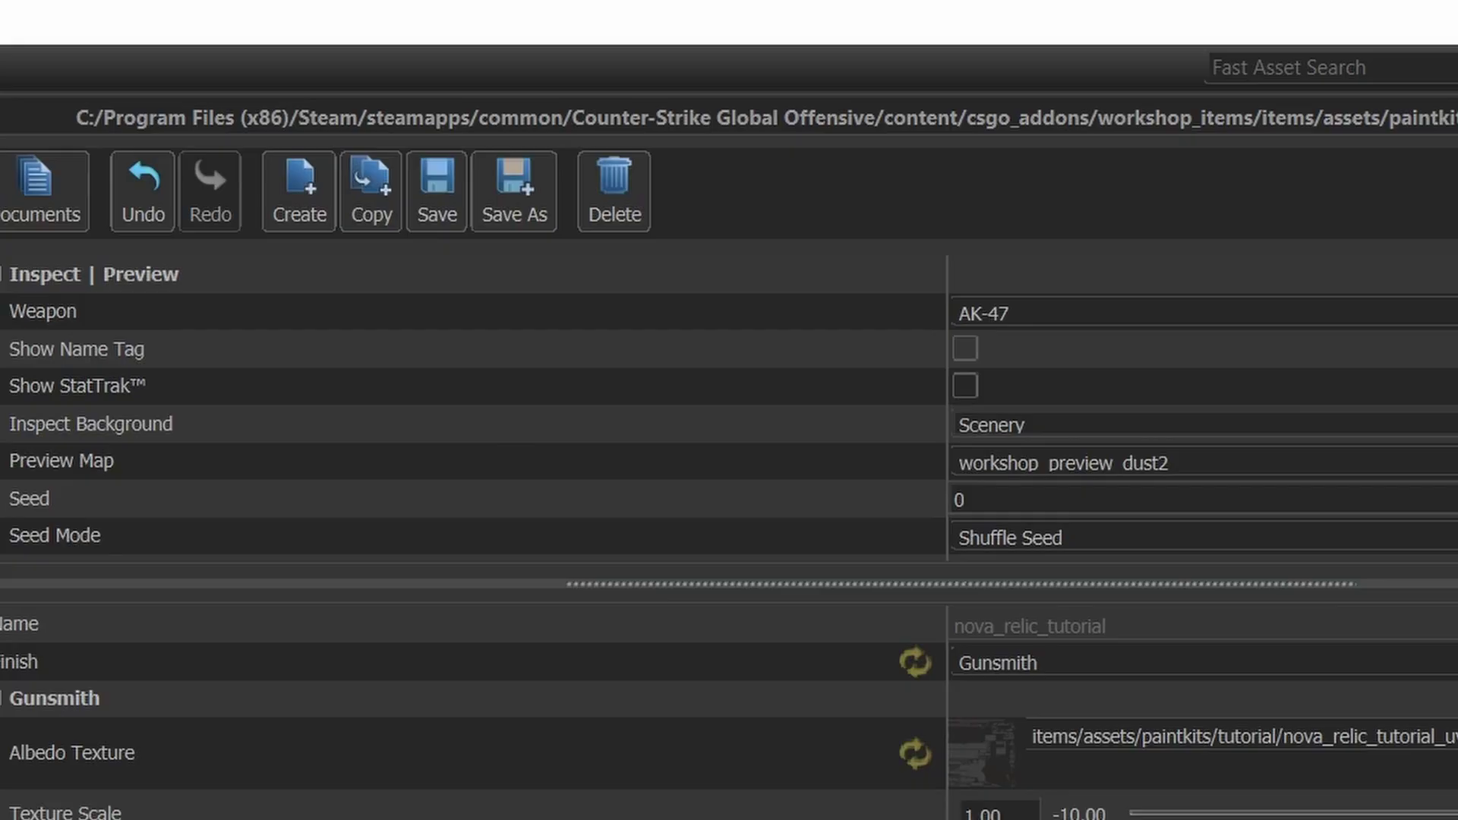
- Browse the preview Weapon list to find the Nova
{"action": "left_click", "coordinate": [1100, 313]}
{"action": "scroll", "coordinate": [1063, 411], "scroll_direction": "down", "scroll_amount": 3}
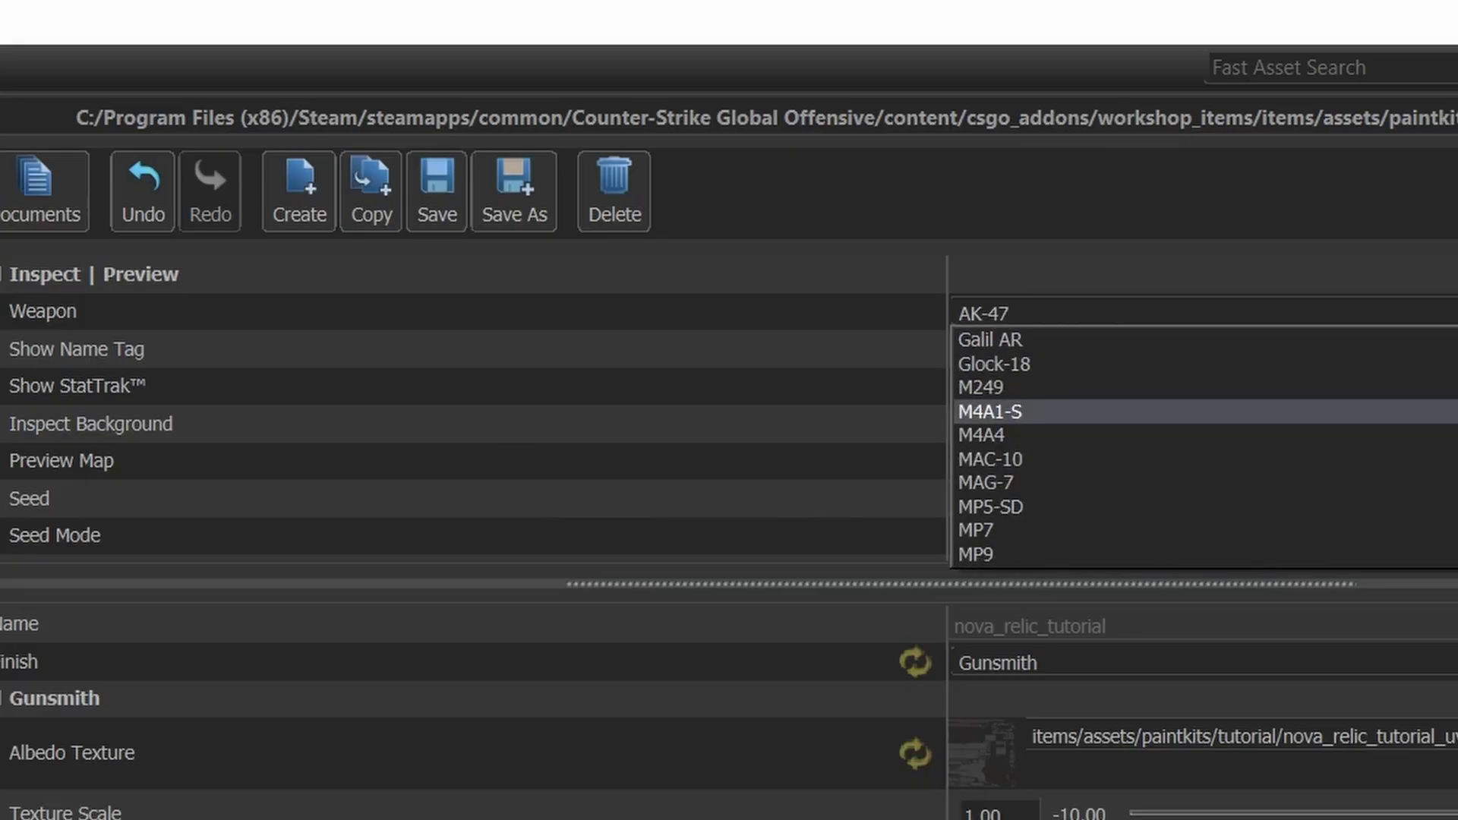
{"action": "scroll", "coordinate": [1177, 425], "scroll_direction": "down", "scroll_amount": 4}
{"action": "scroll", "coordinate": [1177, 433], "scroll_direction": "up", "scroll_amount": 3}
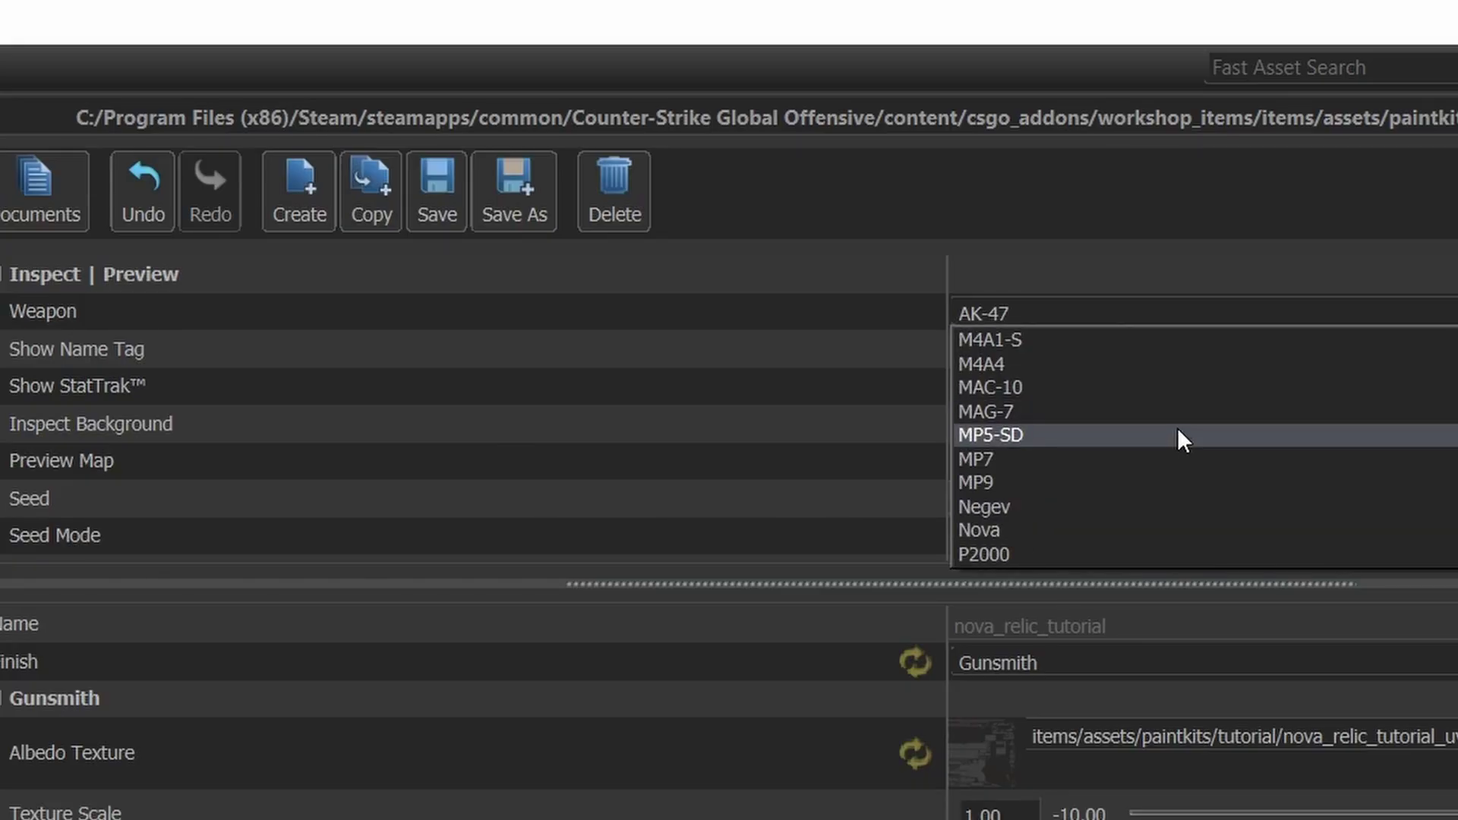
- Preview the kit on the Nova in game and rotate it to a front three-quarter view
{"action": "left_click", "coordinate": [1083, 530]}
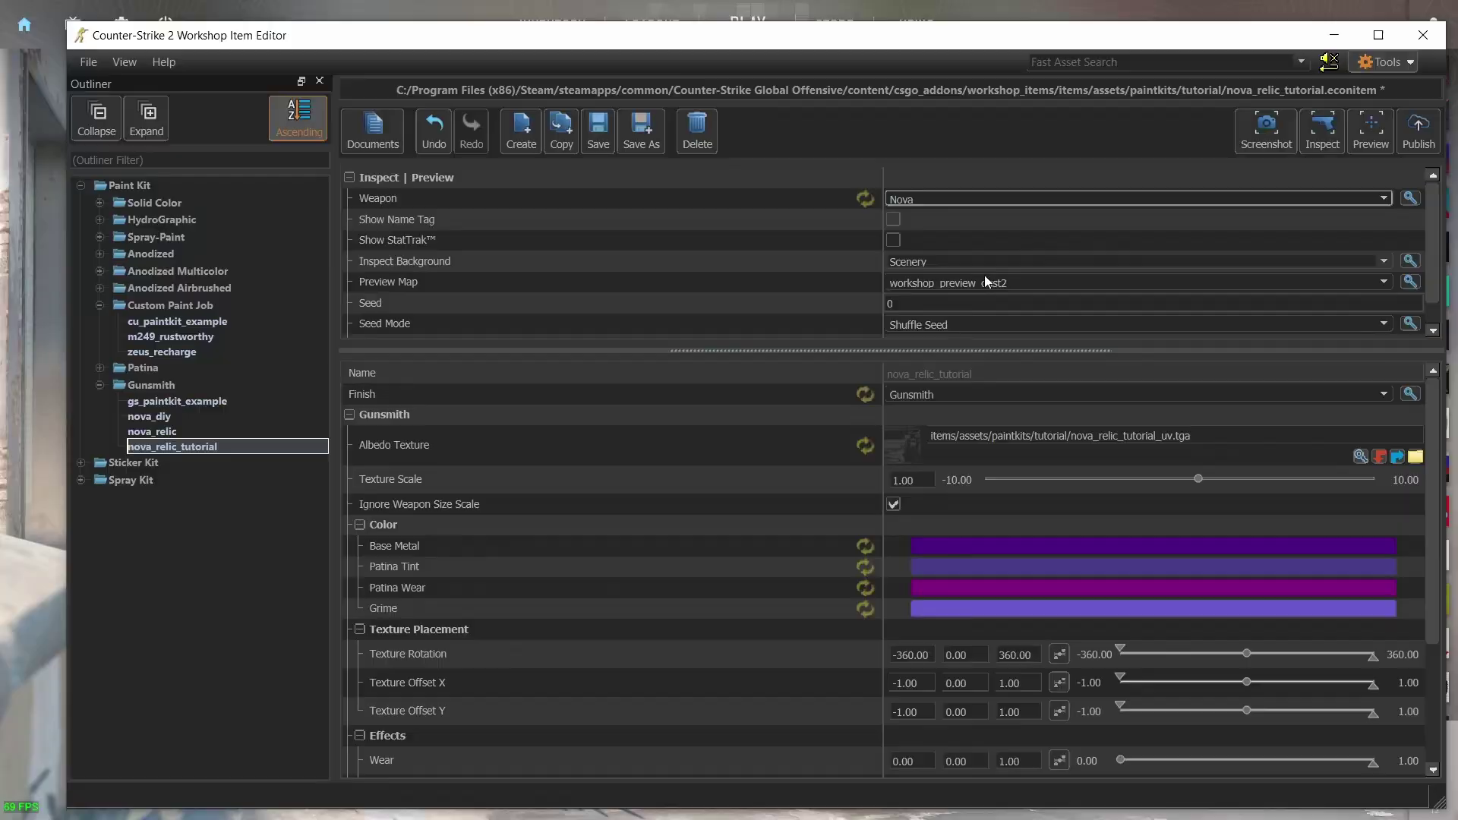
{"action": "left_click", "coordinate": [1331, 143]}
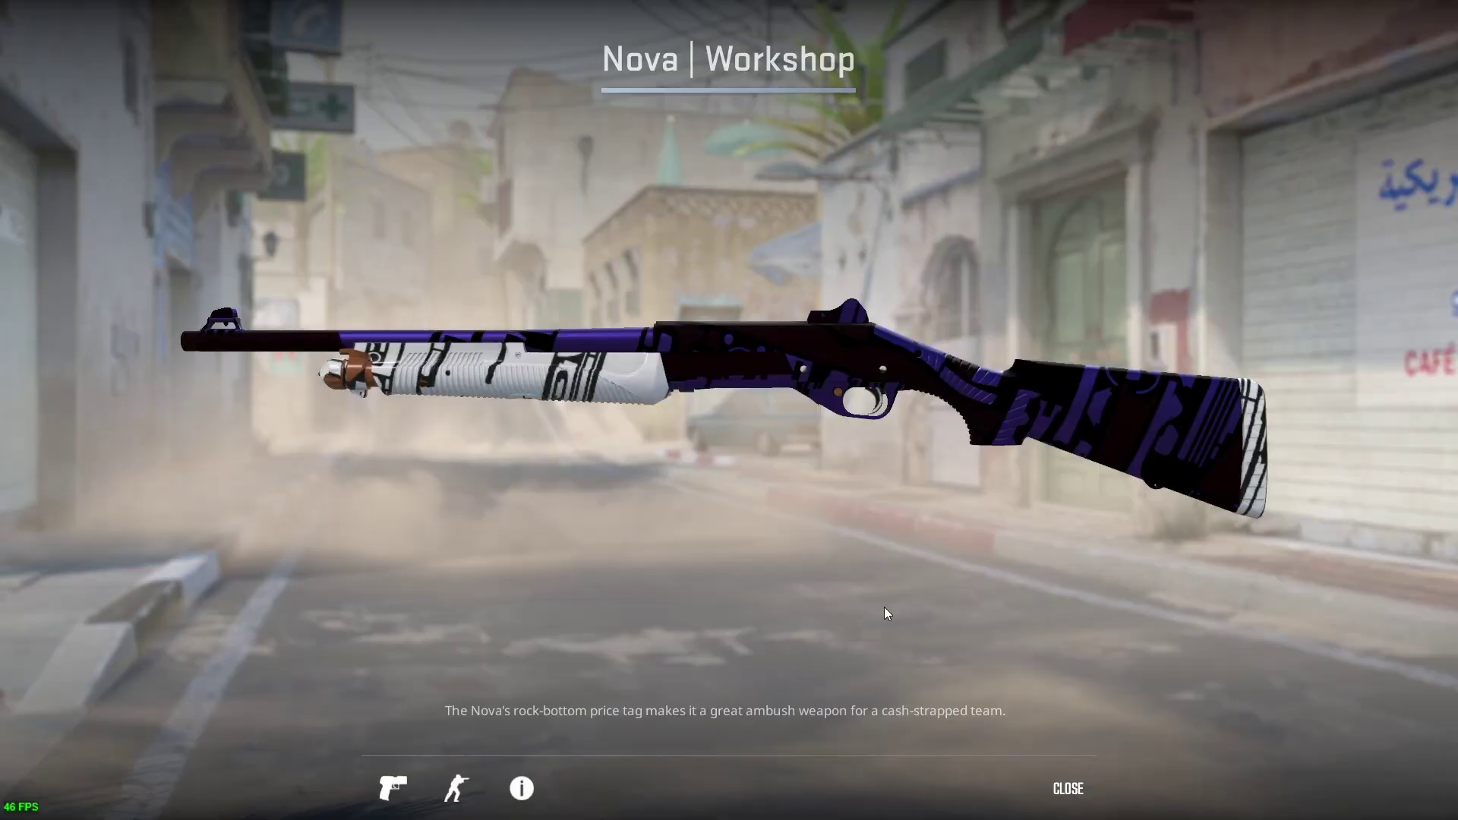
{"action": "left_click_drag", "start_coordinate": [884, 613], "coordinate": [532, 562]}
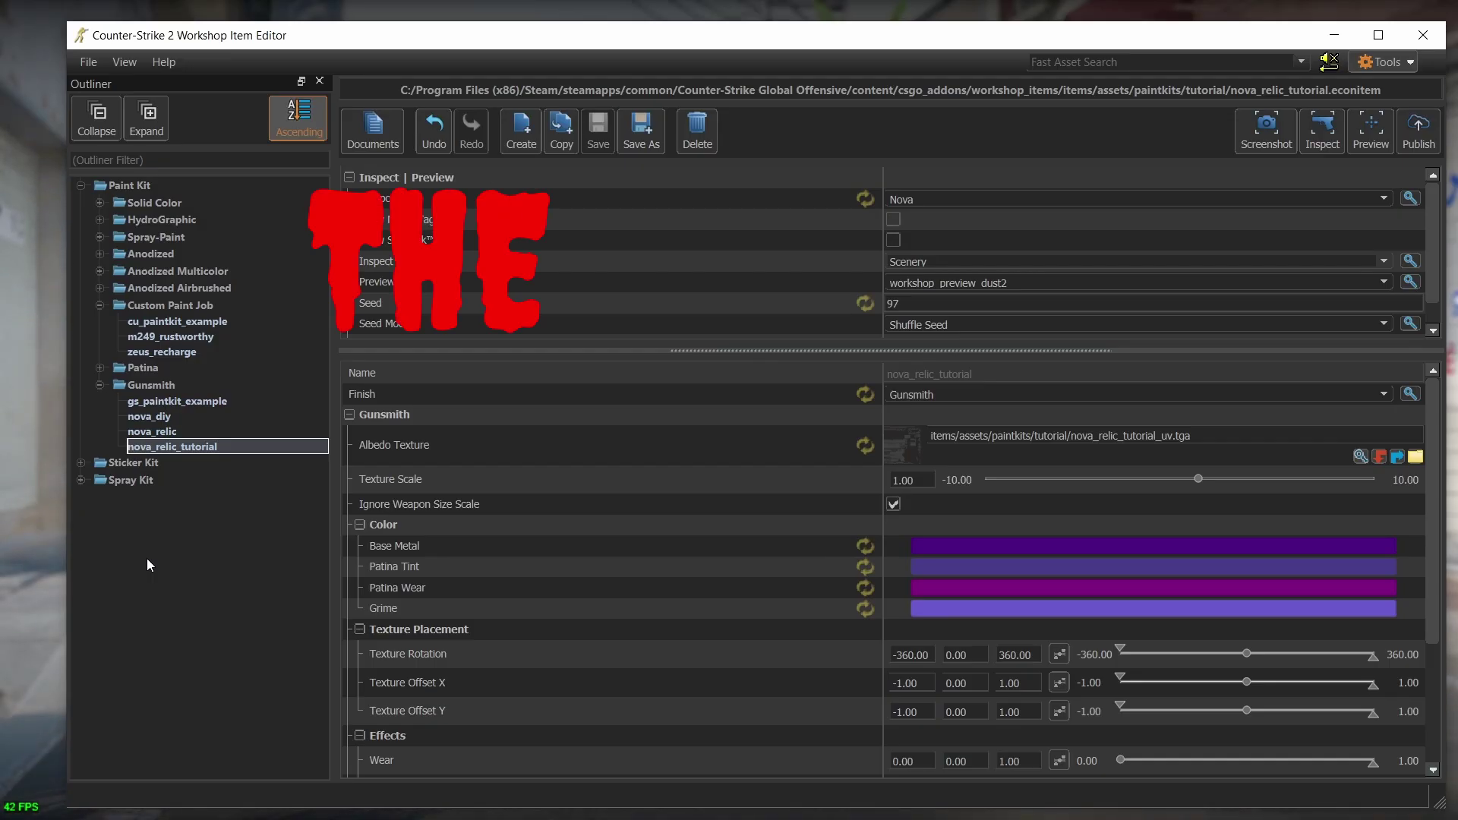
- Set texture Rotation, Offset X and Offset Y minimum and maximum values to 0
{"action": "scroll", "coordinate": [471, 569], "scroll_direction": "down", "scroll_amount": 3}
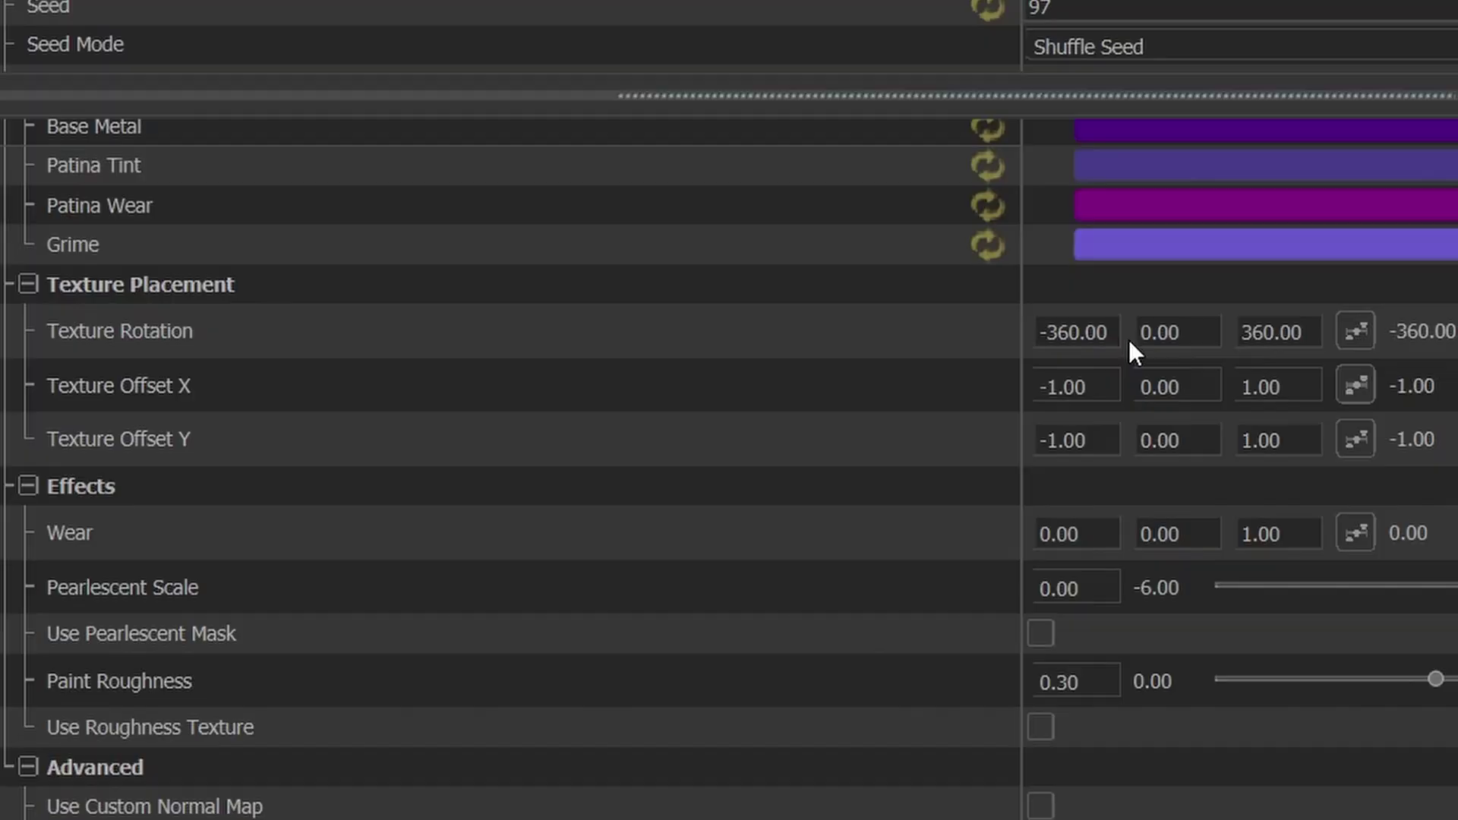
{"action": "left_click", "coordinate": [909, 476]}
{"action": "left_click", "coordinate": [1314, 328]}
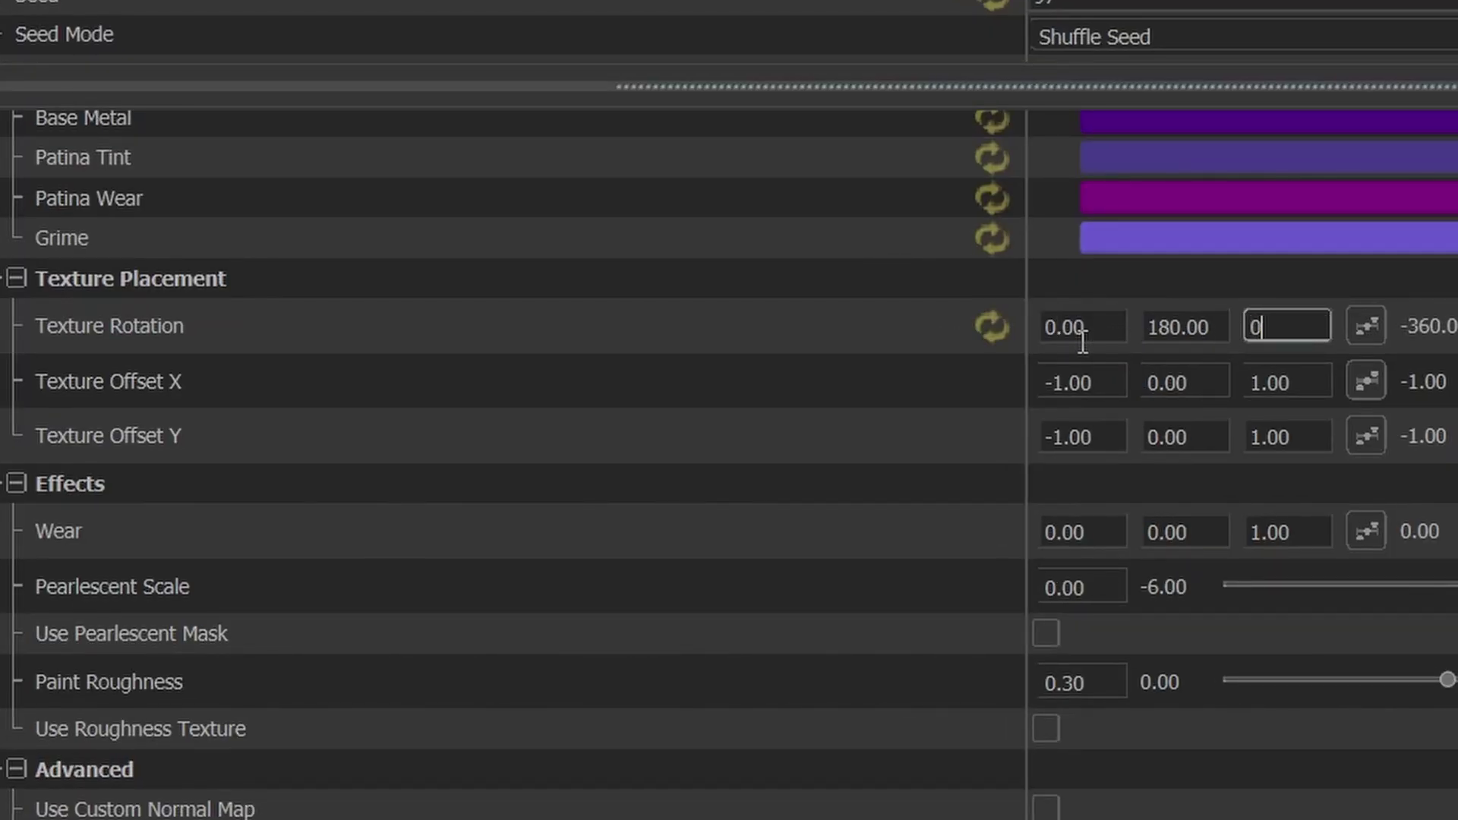
{"action": "left_click", "coordinate": [1094, 377]}
{"action": "type", "text": "0"}
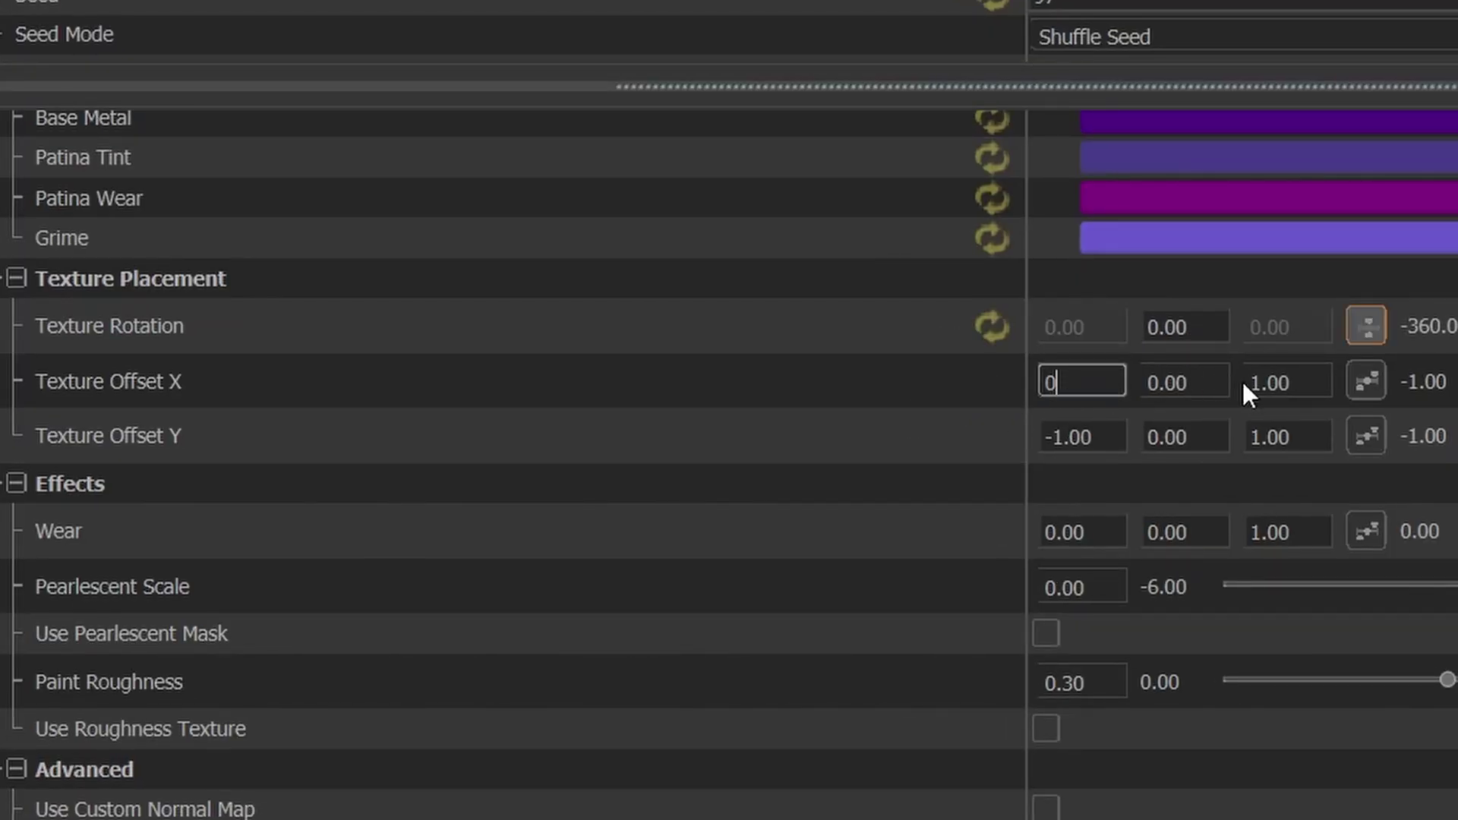
{"action": "left_click", "coordinate": [1246, 383]}
{"action": "left_click", "coordinate": [1070, 434]}
{"action": "type", "text": "0"}
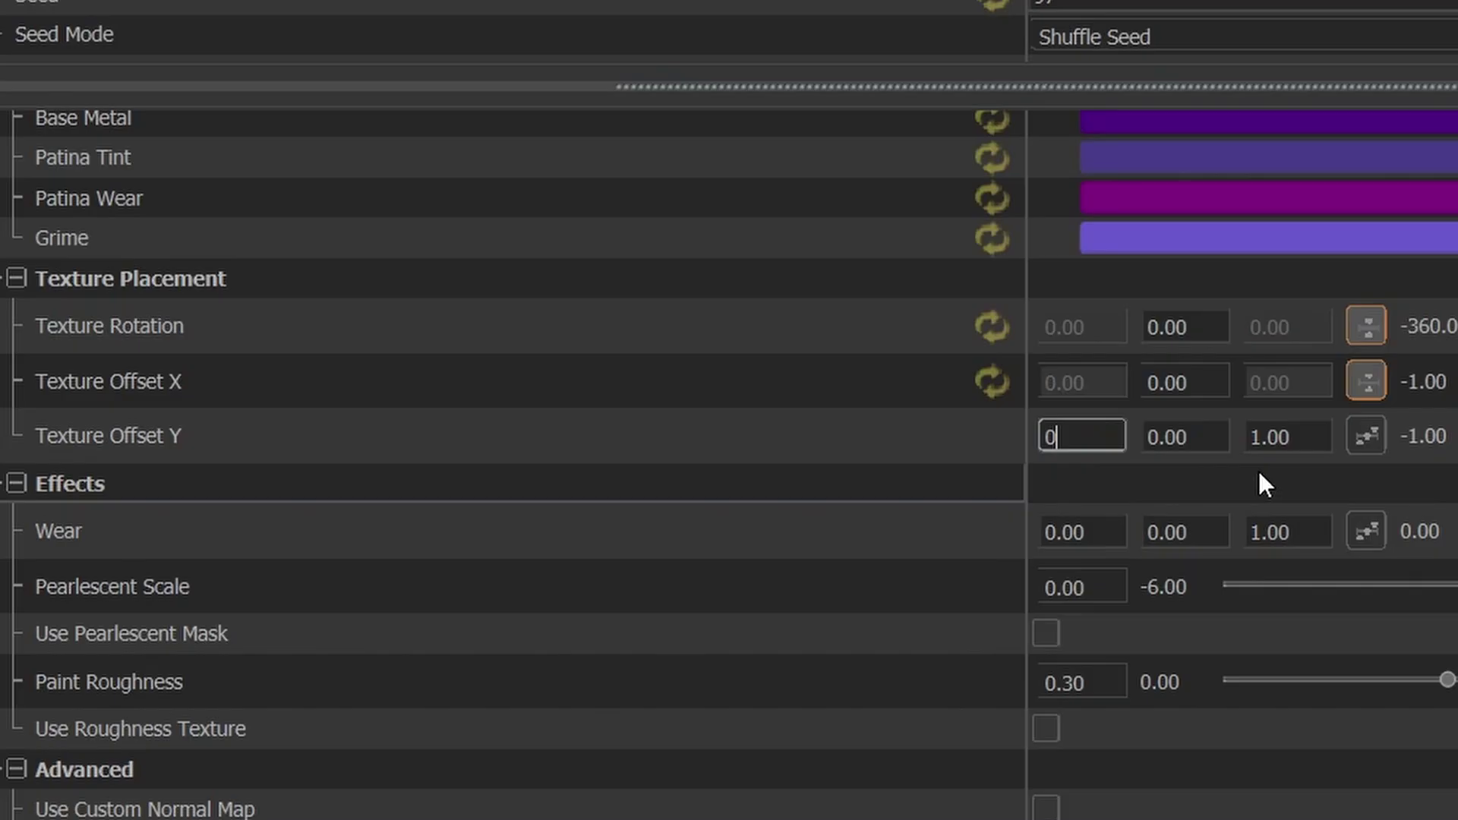
{"action": "left_click", "coordinate": [1253, 436]}
{"action": "type", "text": "0"}
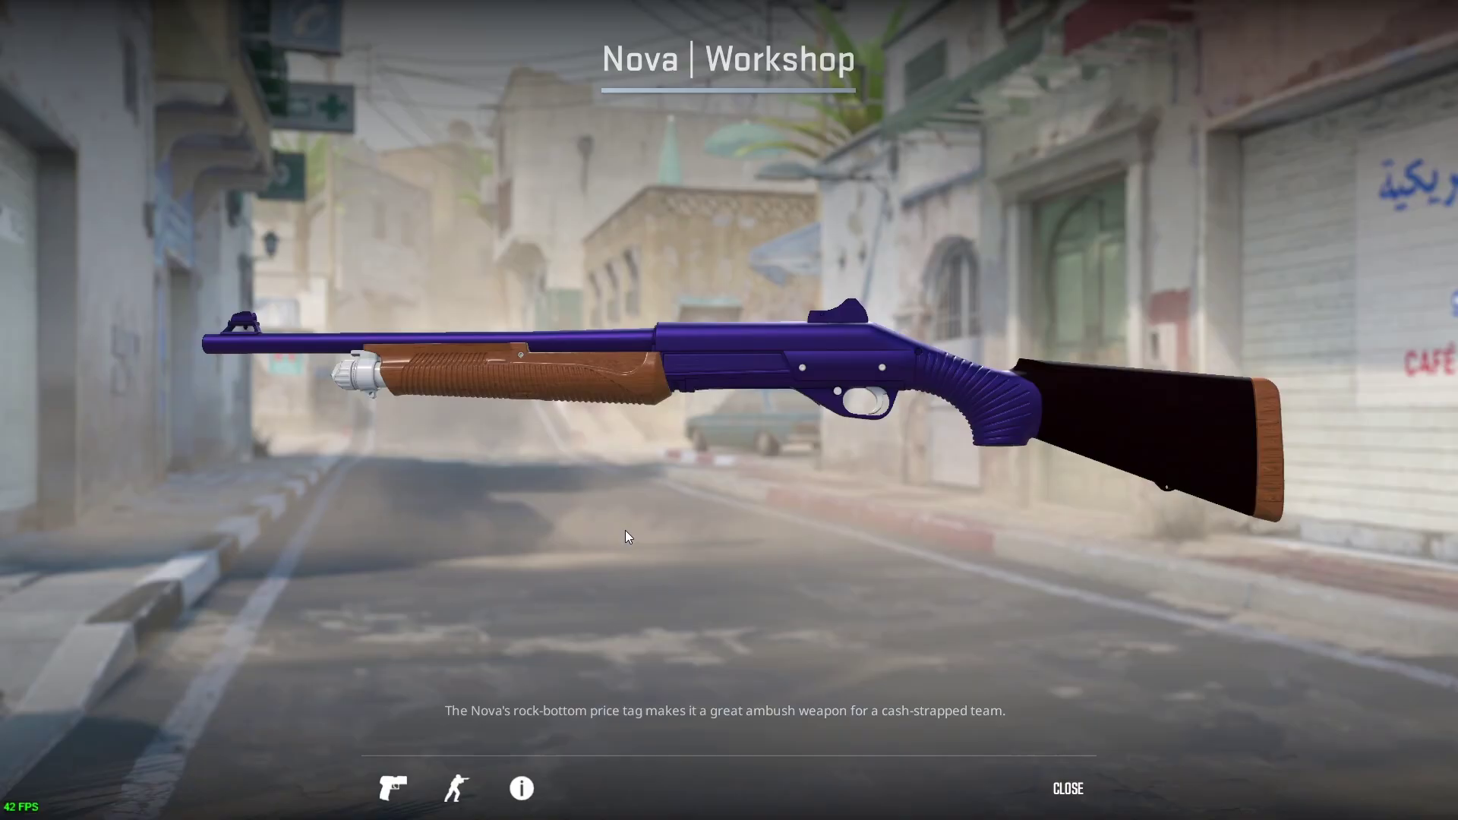
- Rotate the Nova in the inspect view to check the fixed pattern
{"action": "left_click_drag", "start_coordinate": [623, 530], "coordinate": [559, 431]}
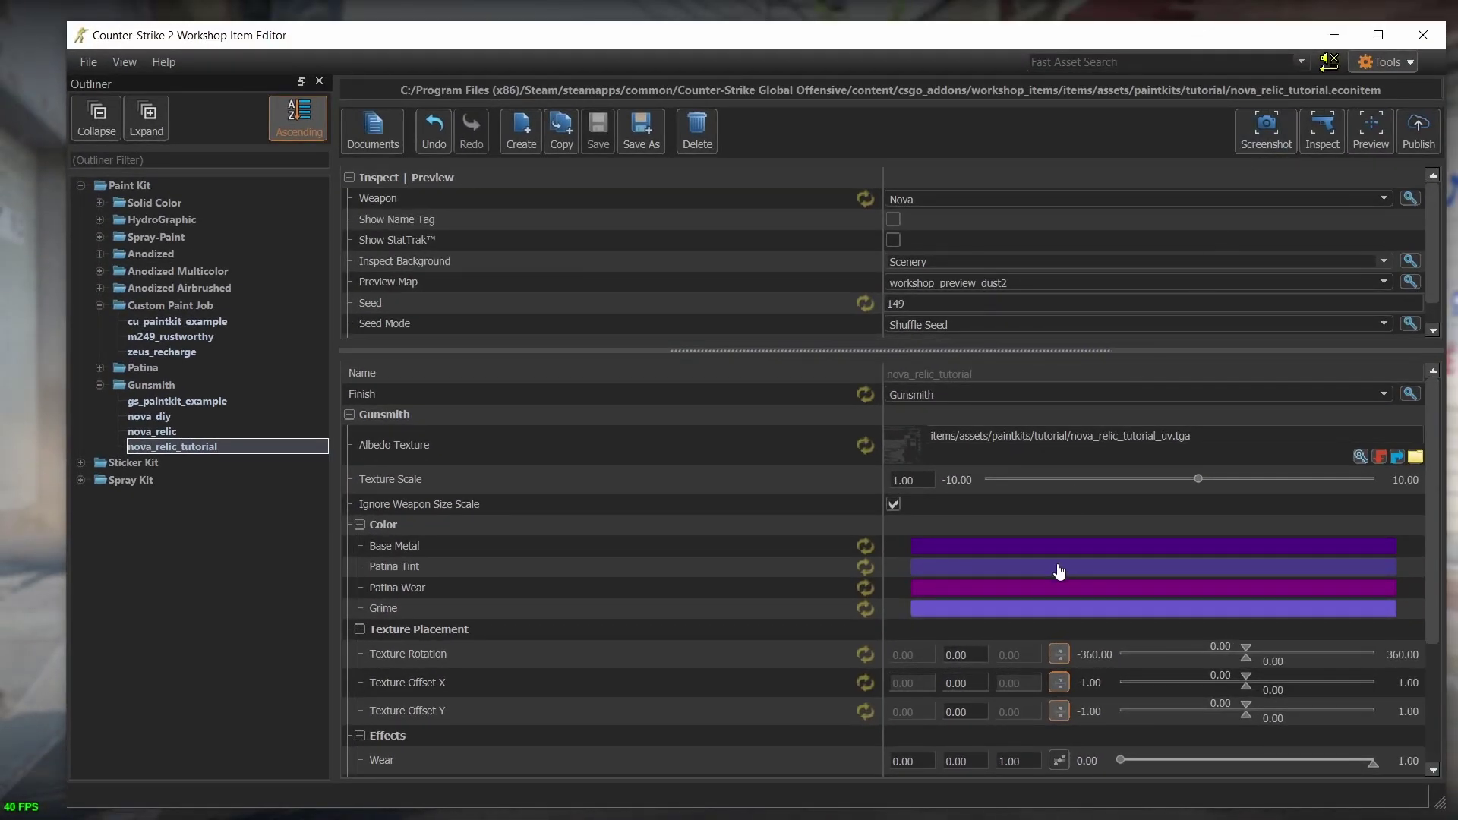
- Set the Patina Tint to pure white and rotate the Nova so the stock faces the viewer
{"action": "left_click", "coordinate": [1059, 571]}
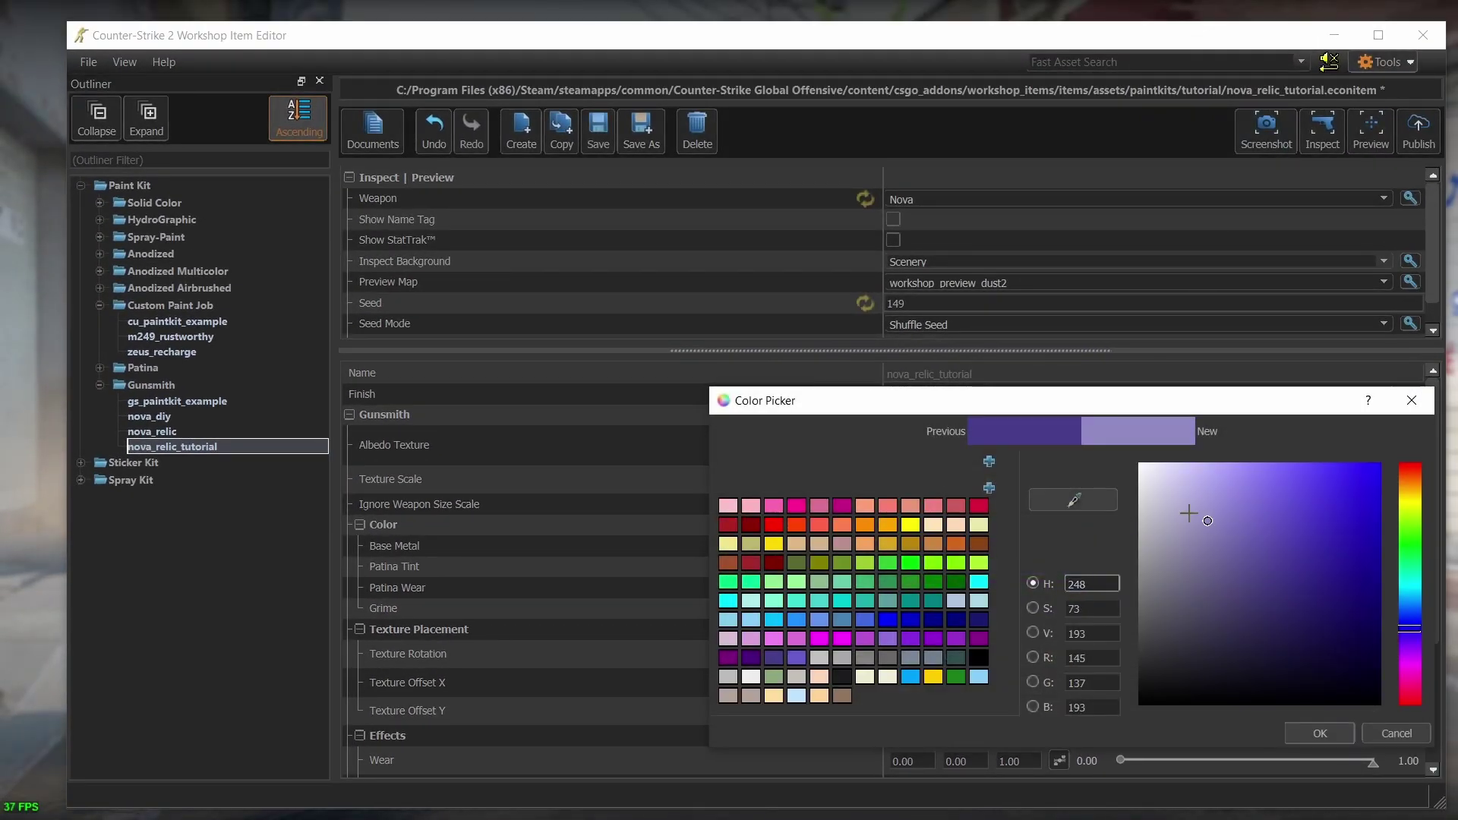
{"action": "left_click_drag", "start_coordinate": [1207, 521], "coordinate": [1138, 462]}
{"action": "left_click", "coordinate": [1318, 733]}
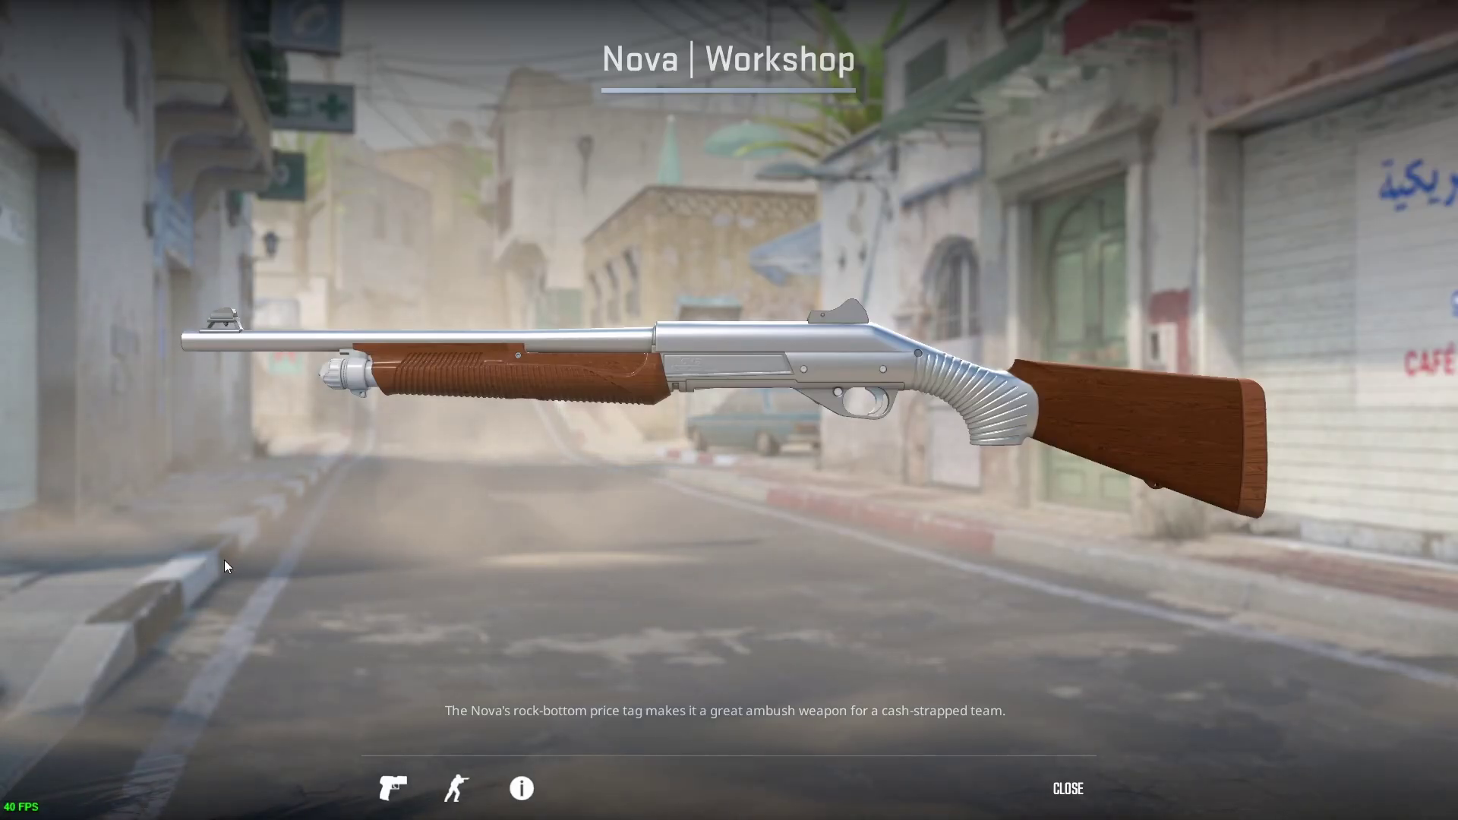
{"action": "left_click_drag", "start_coordinate": [782, 549], "coordinate": [685, 399]}
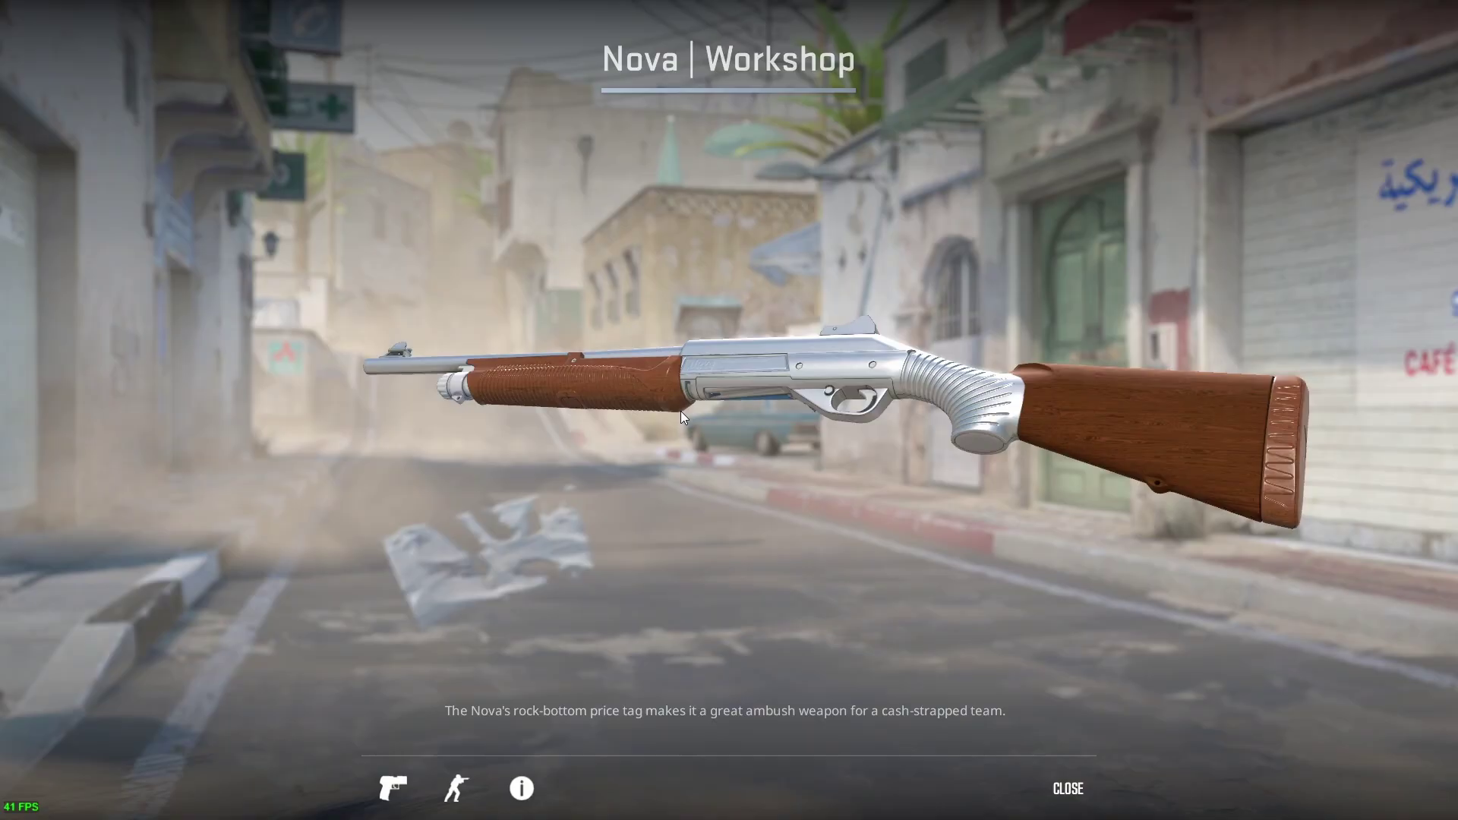
- Back in the editor, enable Use Custom Material Mask under Advanced
{"action": "key", "text": "alt+Tab"}
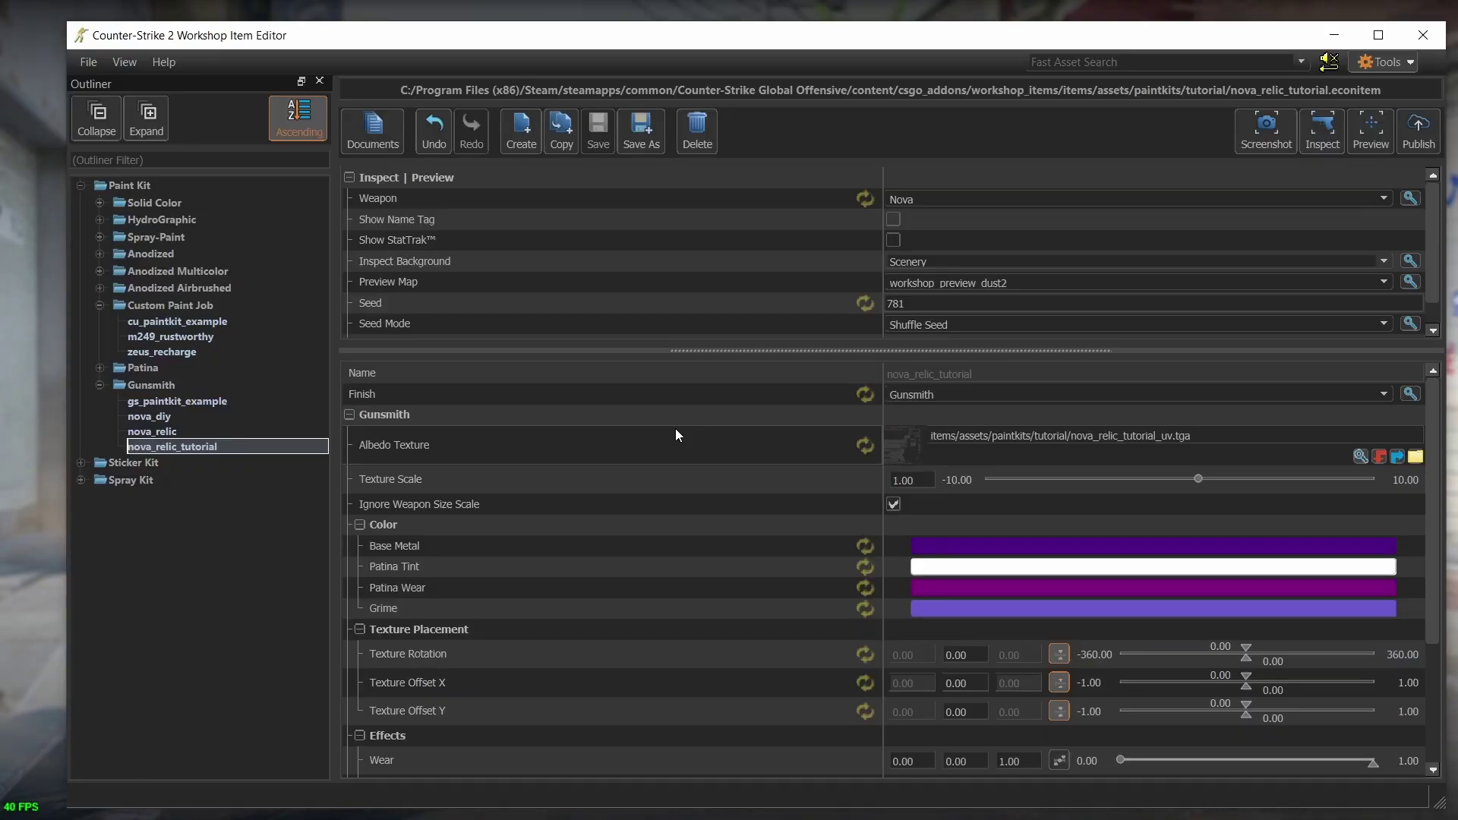
{"action": "scroll", "coordinate": [680, 435], "scroll_direction": "down", "scroll_amount": 3}
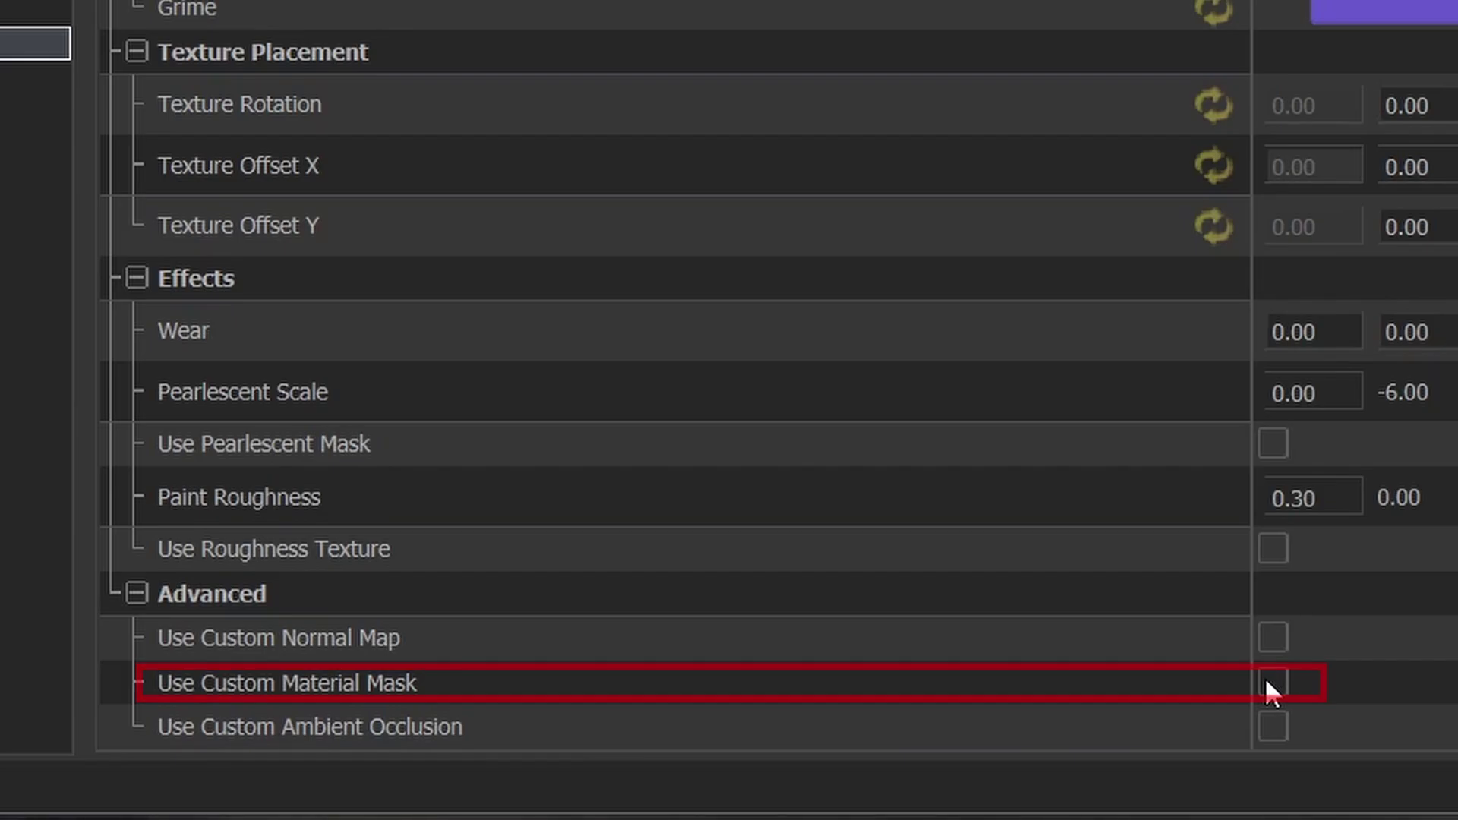
{"action": "left_click", "coordinate": [1266, 679]}
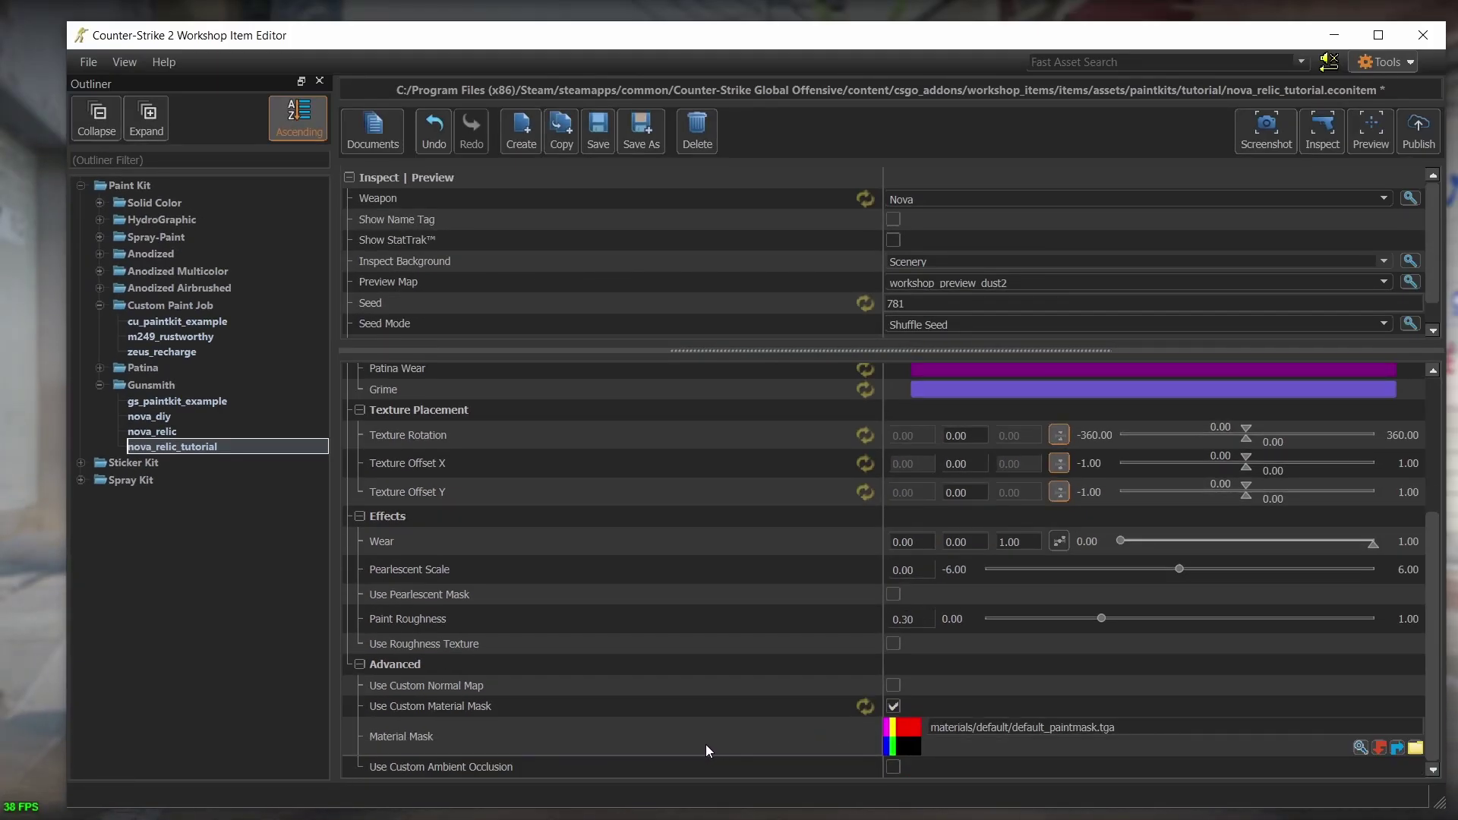
{"action": "mouse_move", "coordinate": [705, 745]}
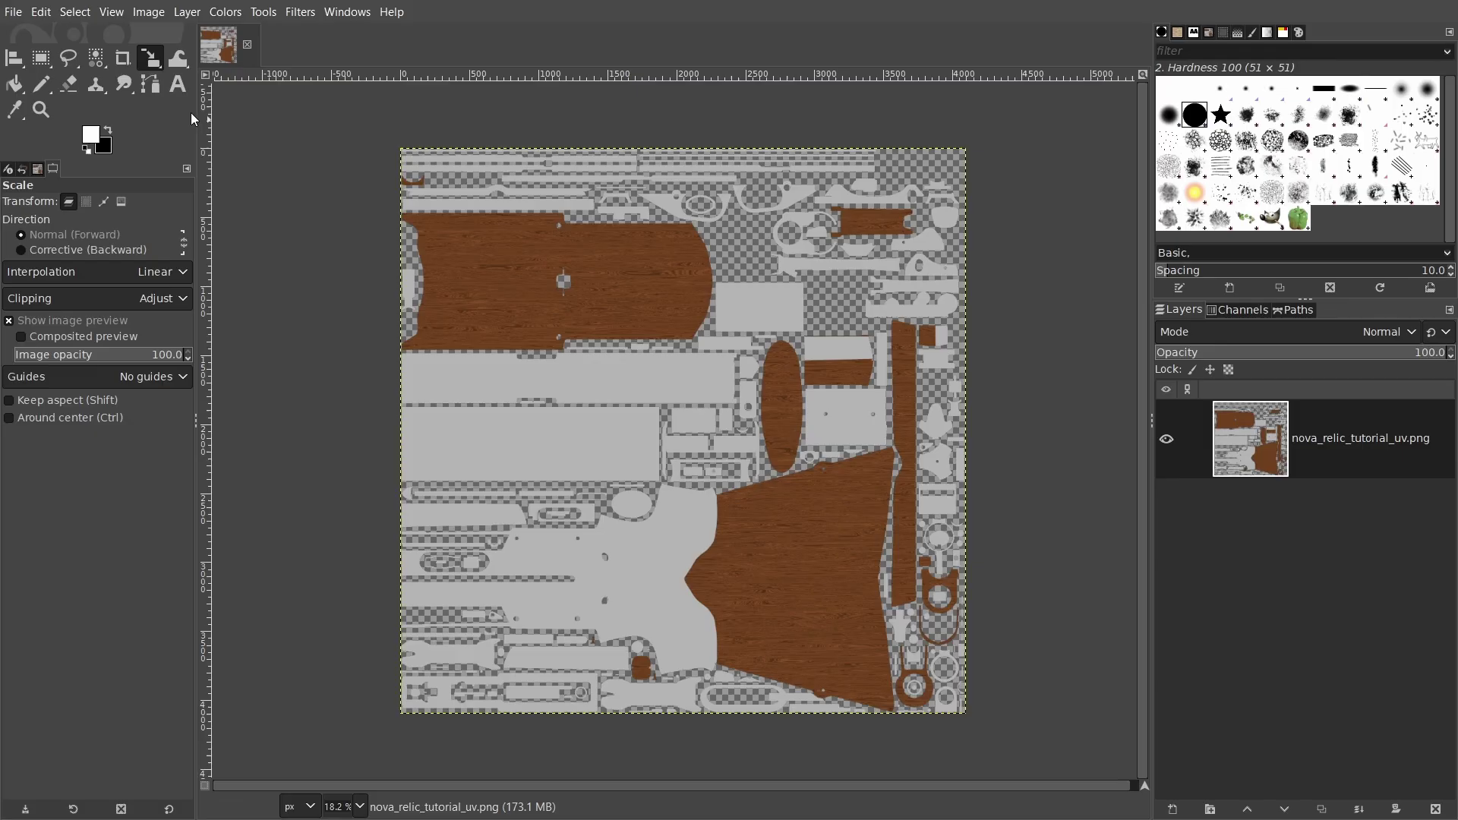
- Select the grey UV regions by colour and fill them white
{"action": "left_click", "coordinate": [102, 64]}
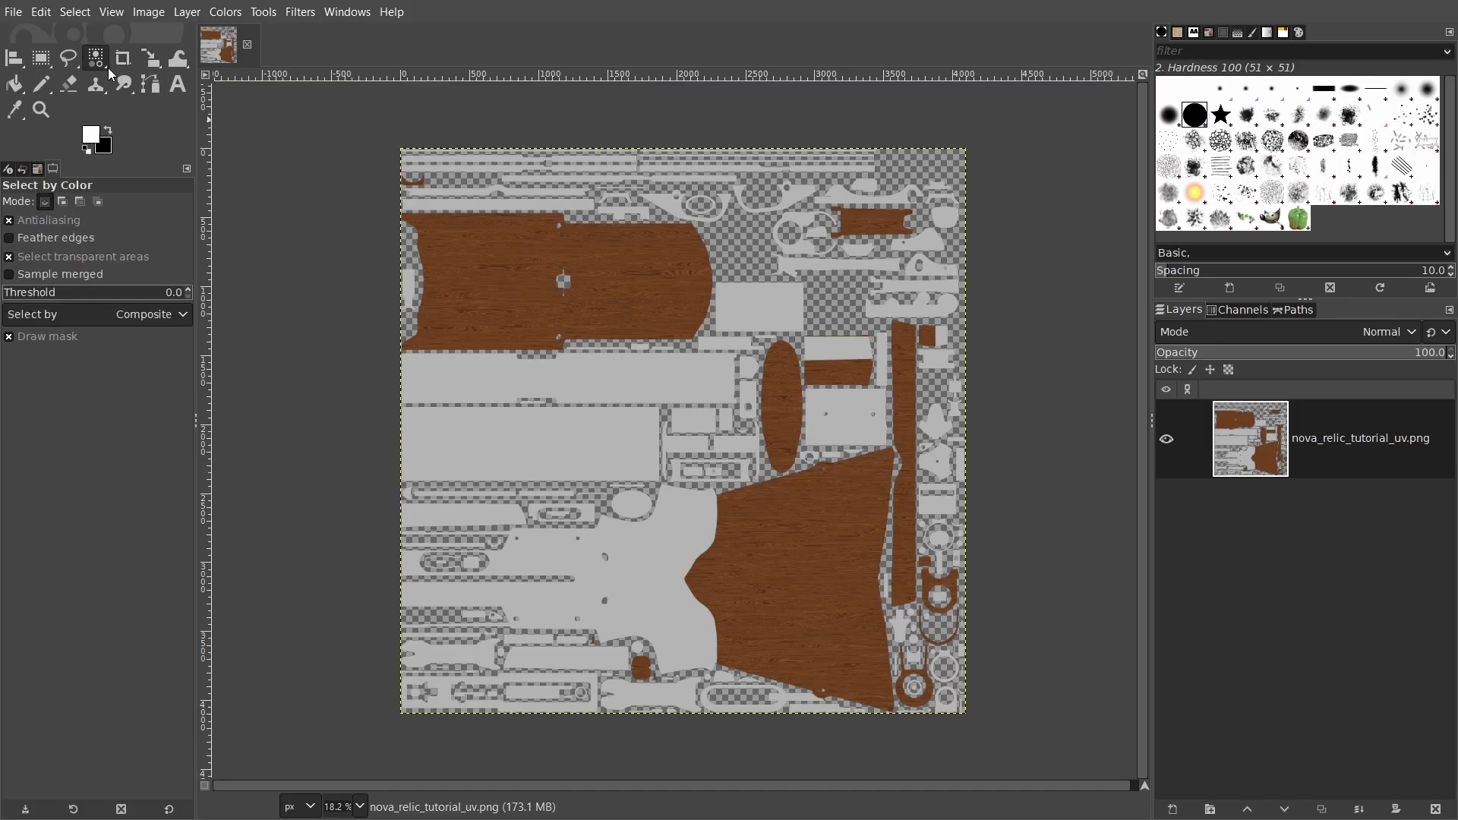
{"action": "left_click", "coordinate": [459, 437]}
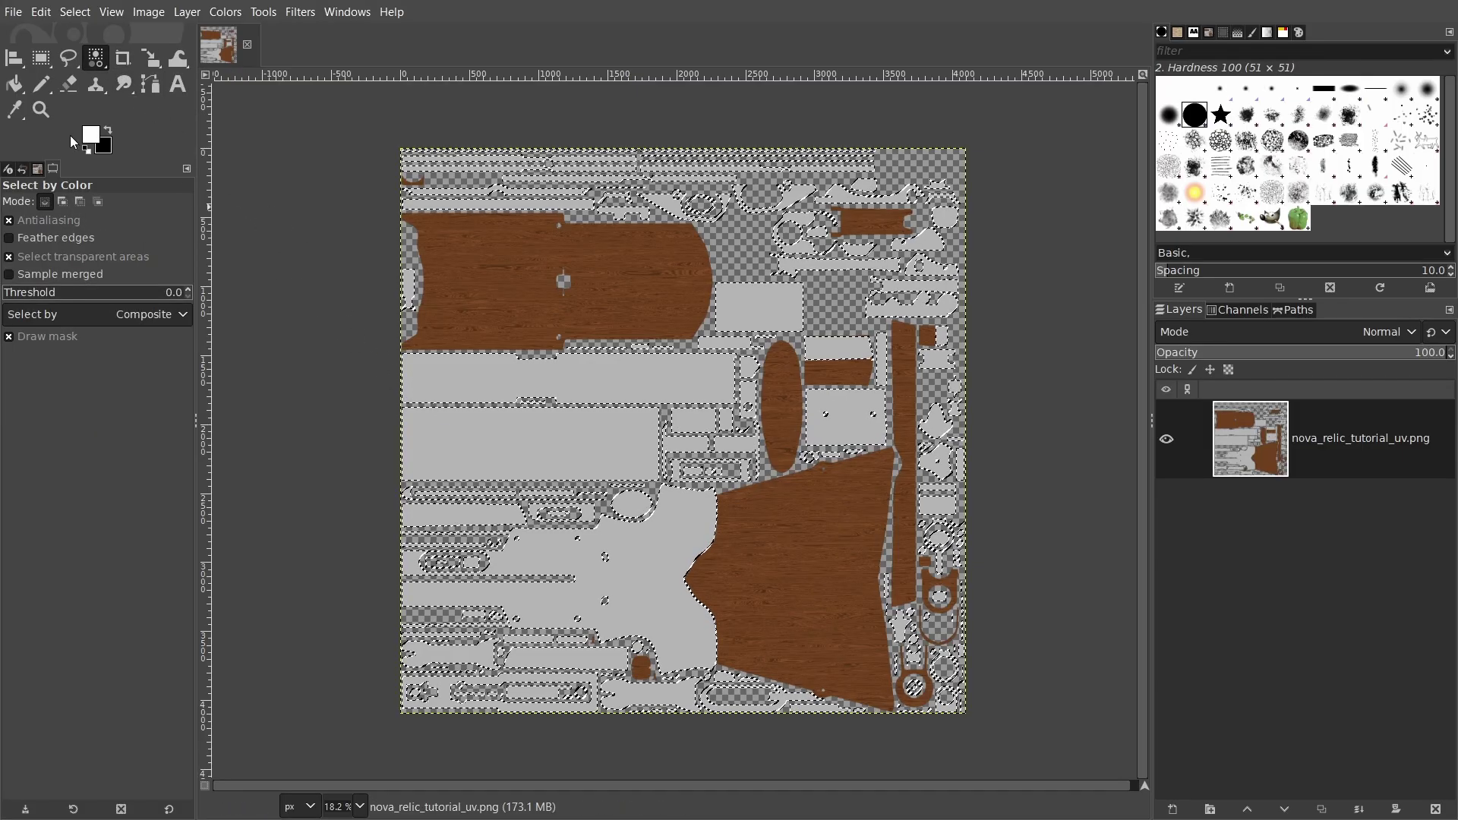
{"action": "left_click", "coordinate": [15, 85]}
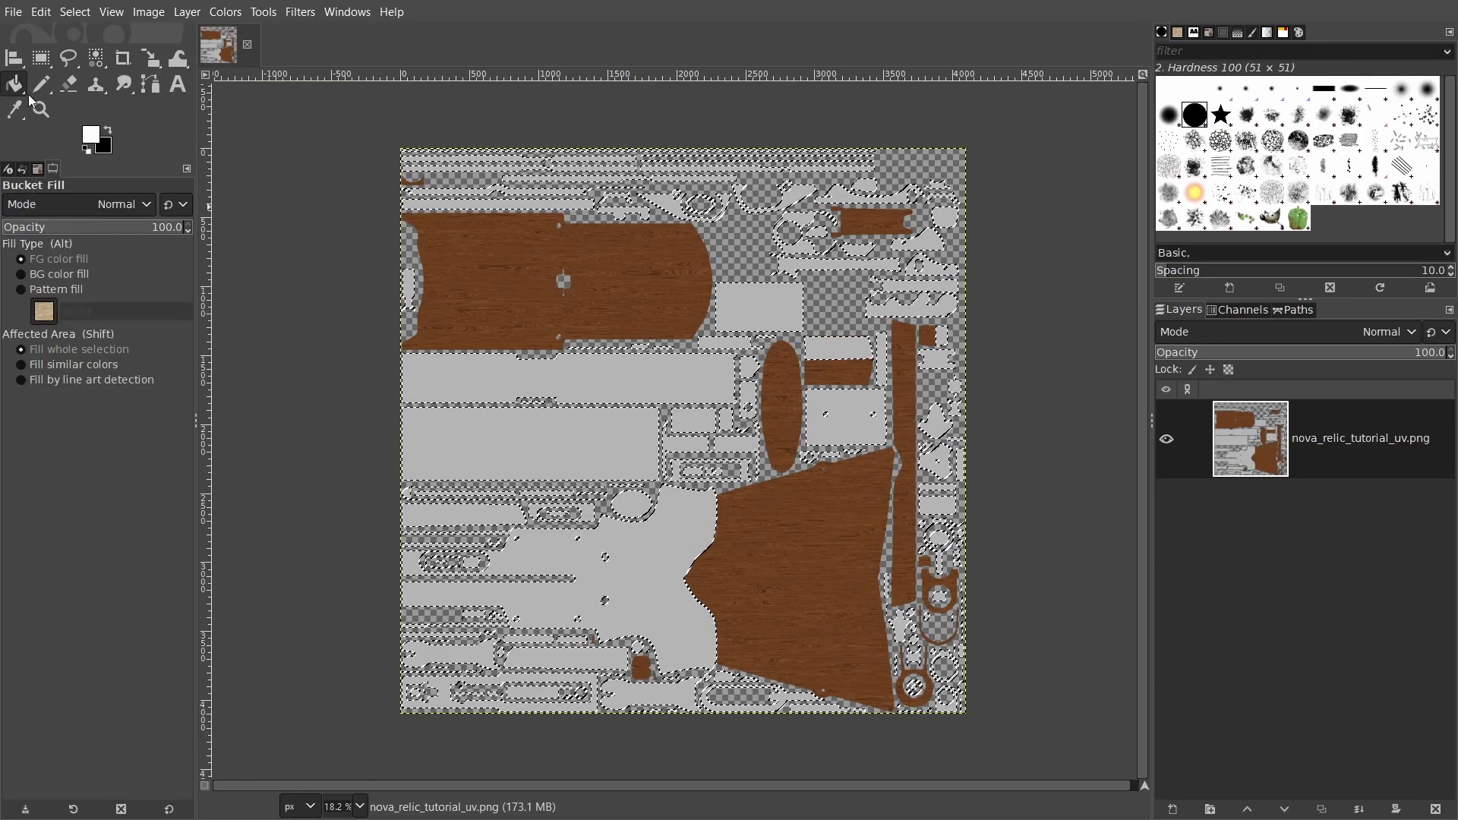
{"action": "left_click", "coordinate": [465, 447]}
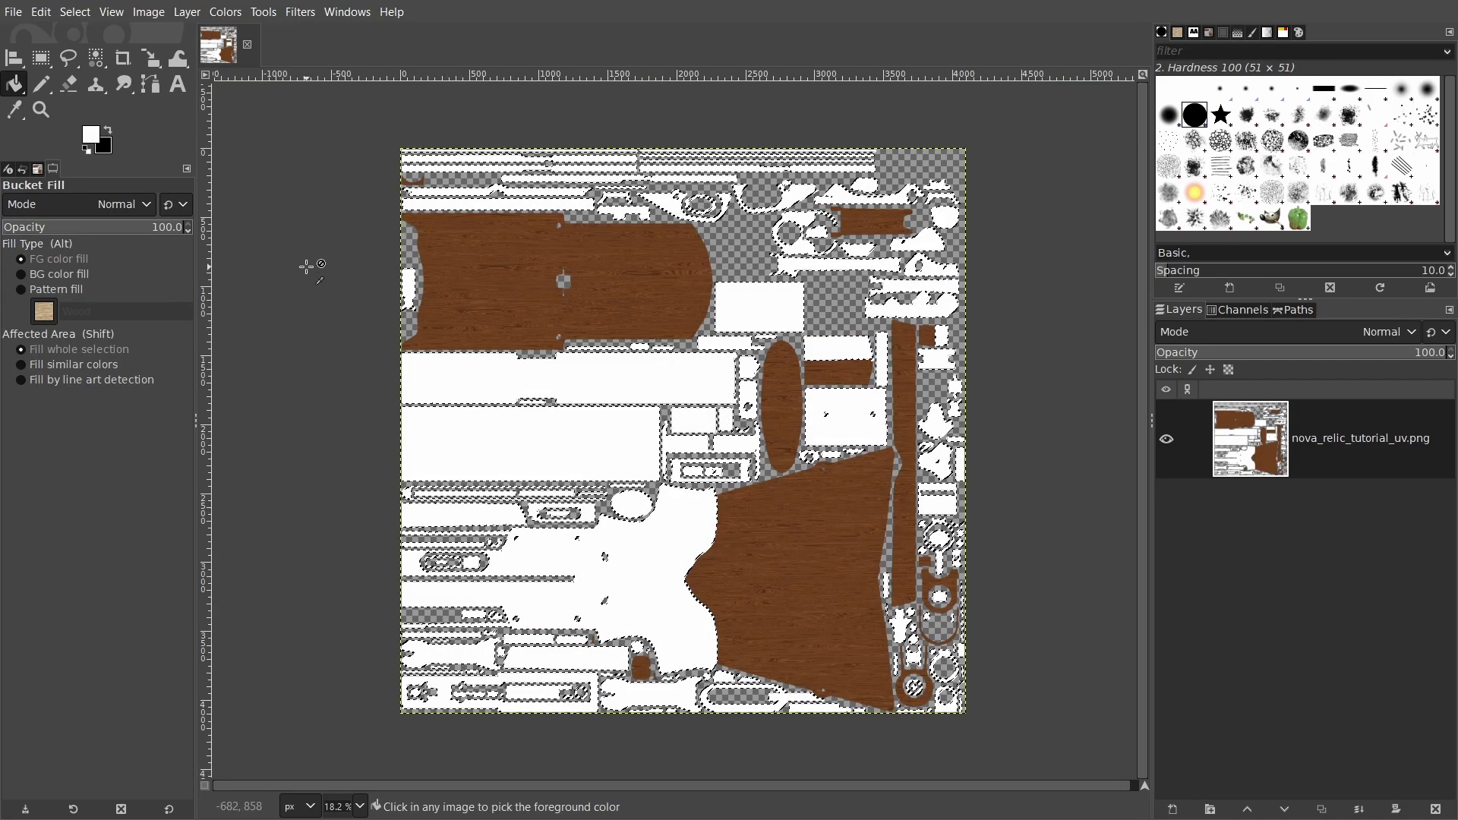
- Invert the selection and fill the wood and empty areas black
{"action": "key", "text": "ctrl+i"}
{"action": "left_click", "coordinate": [102, 127]}
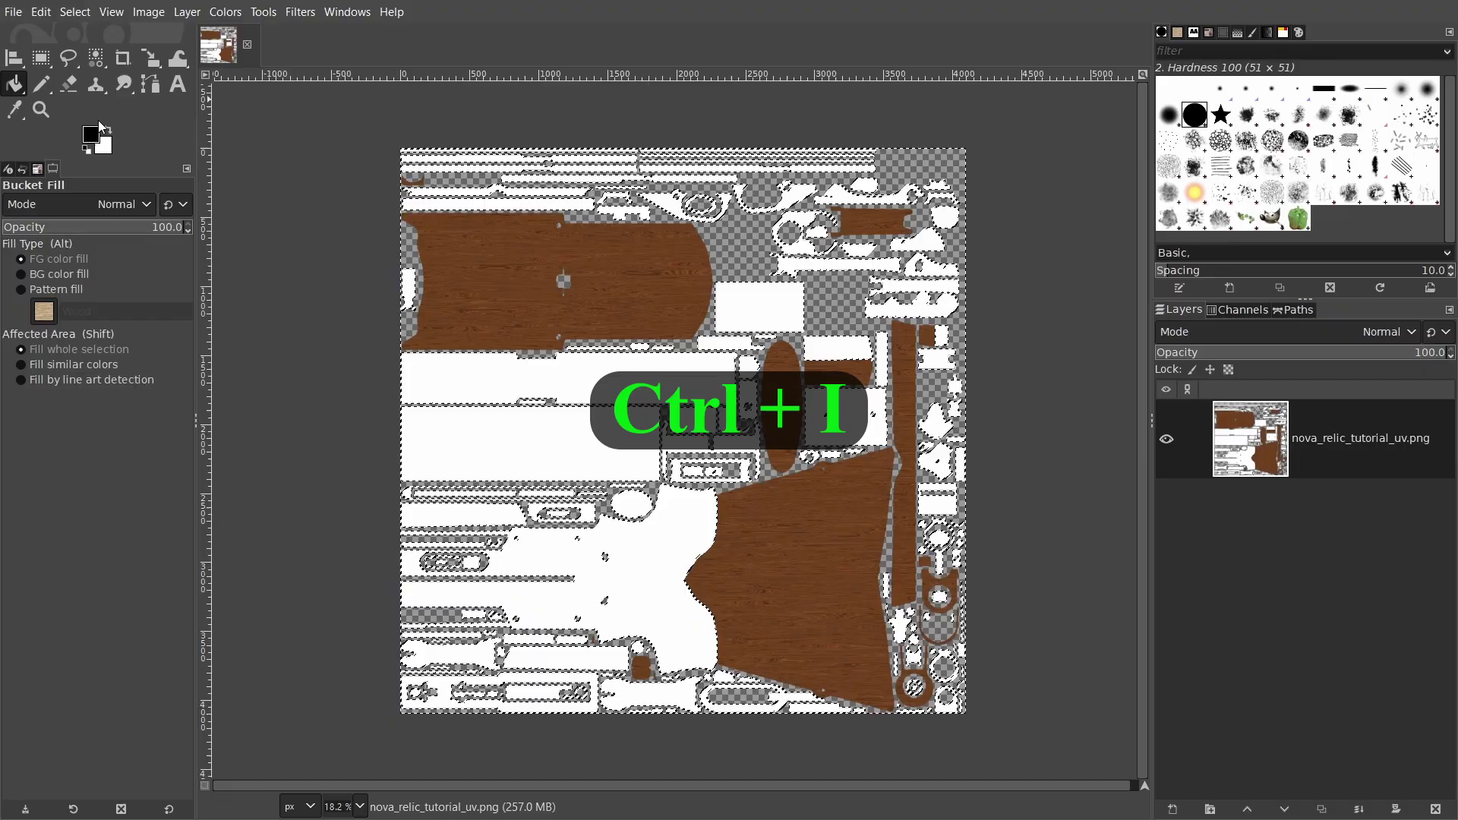
{"action": "left_click", "coordinate": [501, 313]}
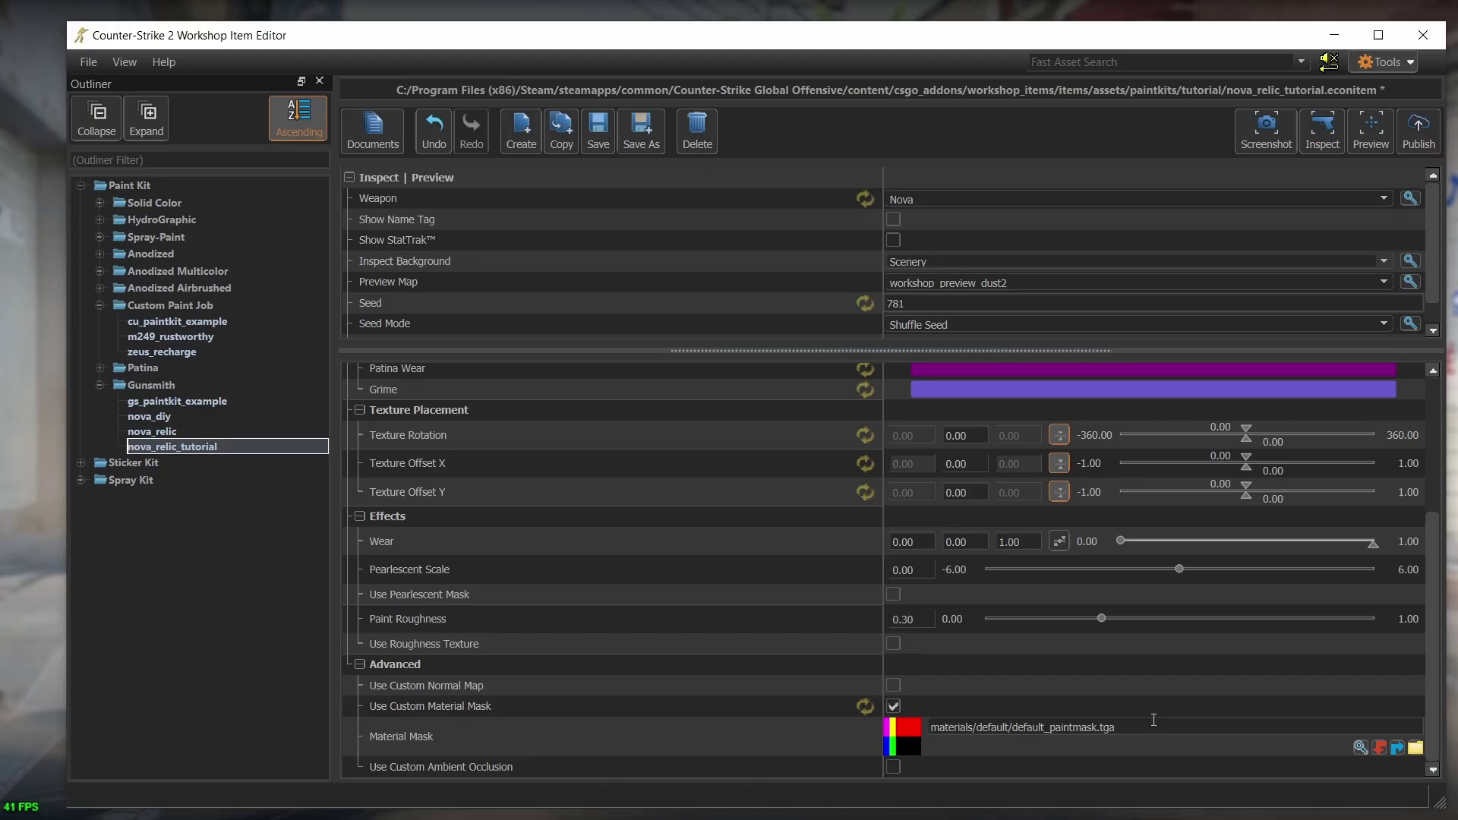
- Load nova_relic_tutorial_material_mask.tga as the material mask and rotate the Nova in game
{"action": "left_click", "coordinate": [1360, 747]}
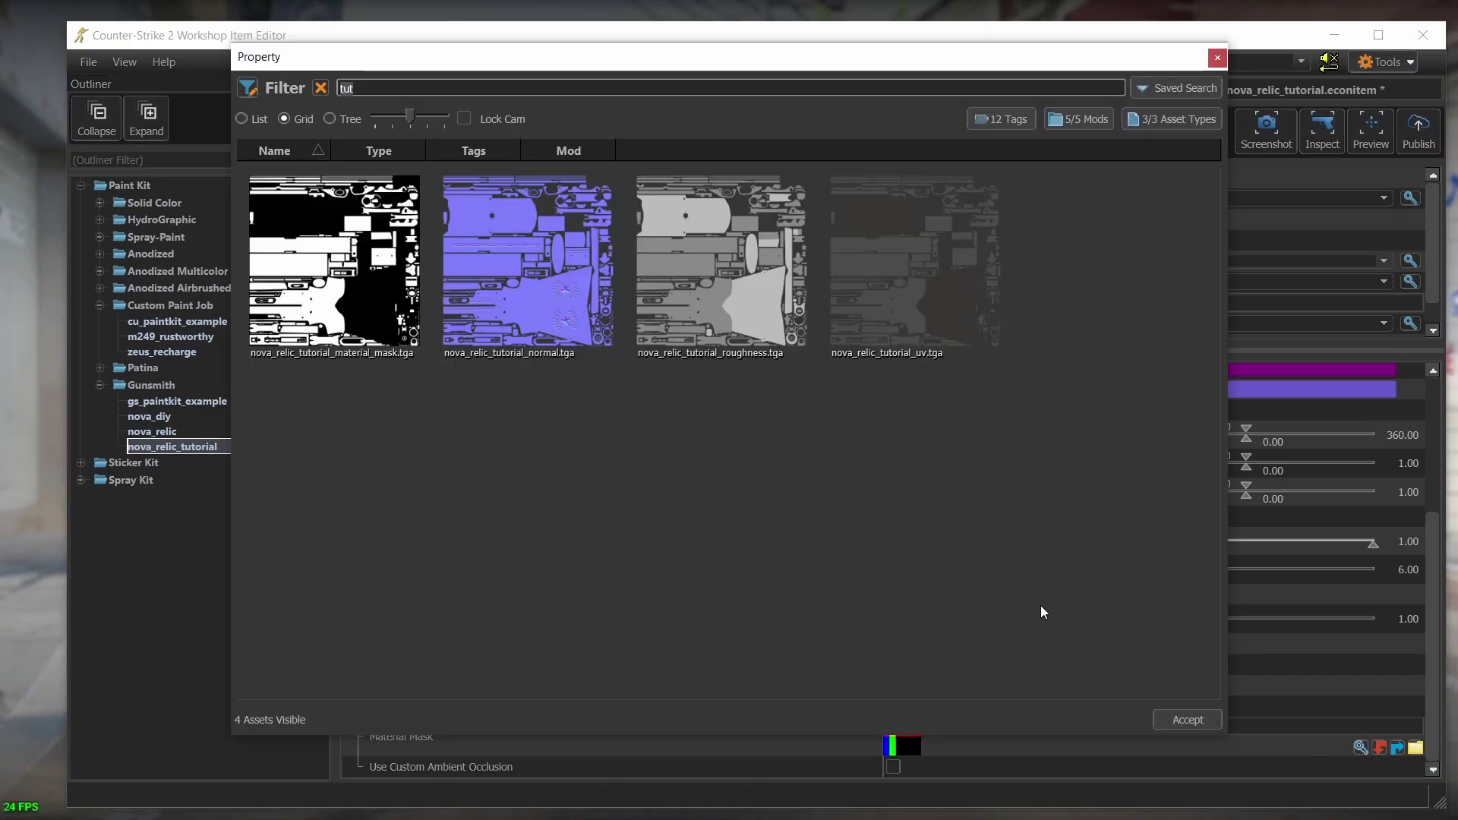
{"action": "double_click", "coordinate": [352, 283]}
{"action": "key", "text": "alt+Tab"}
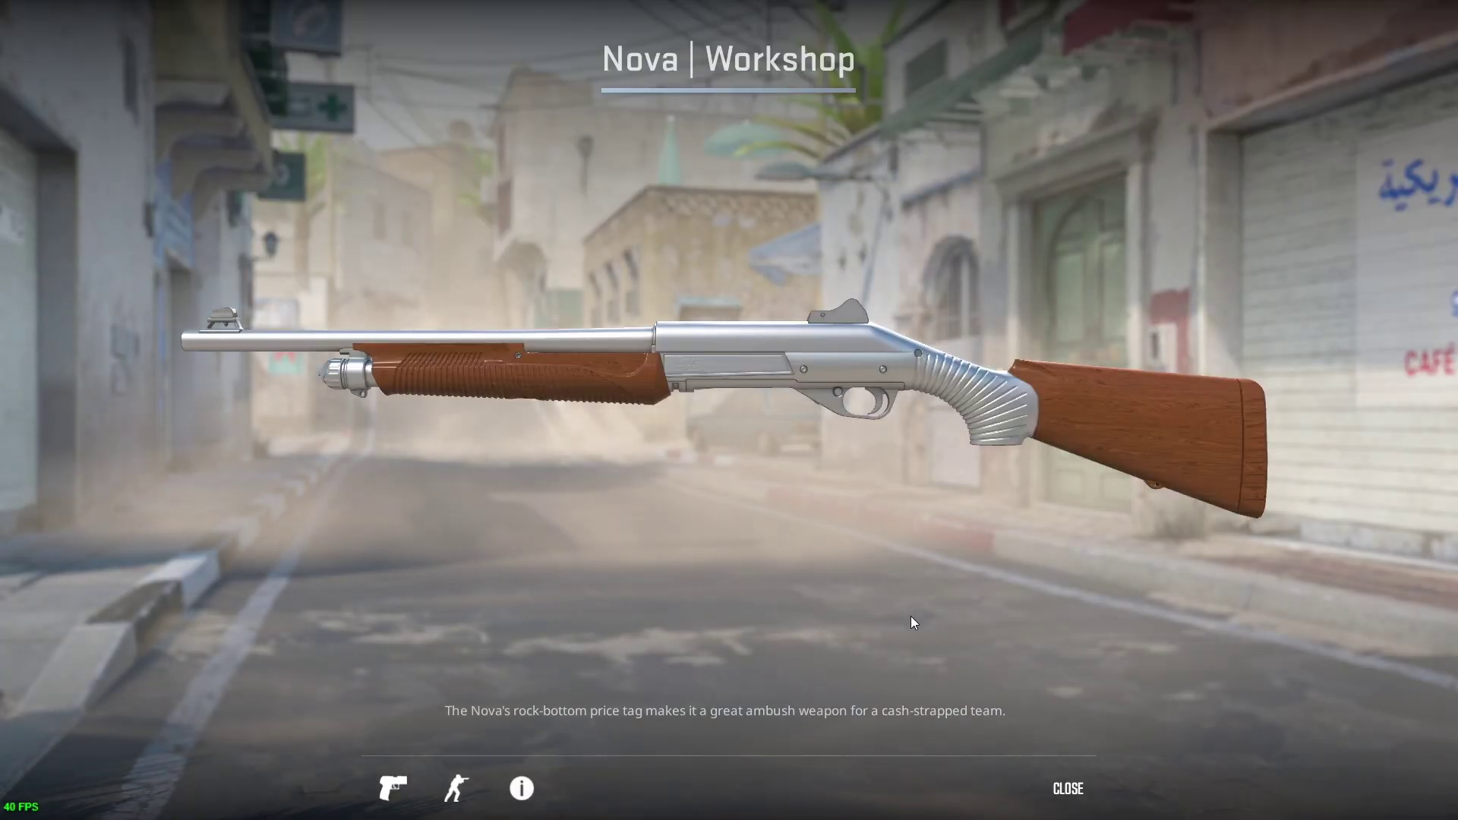
{"action": "left_click_drag", "start_coordinate": [819, 617], "coordinate": [790, 498]}
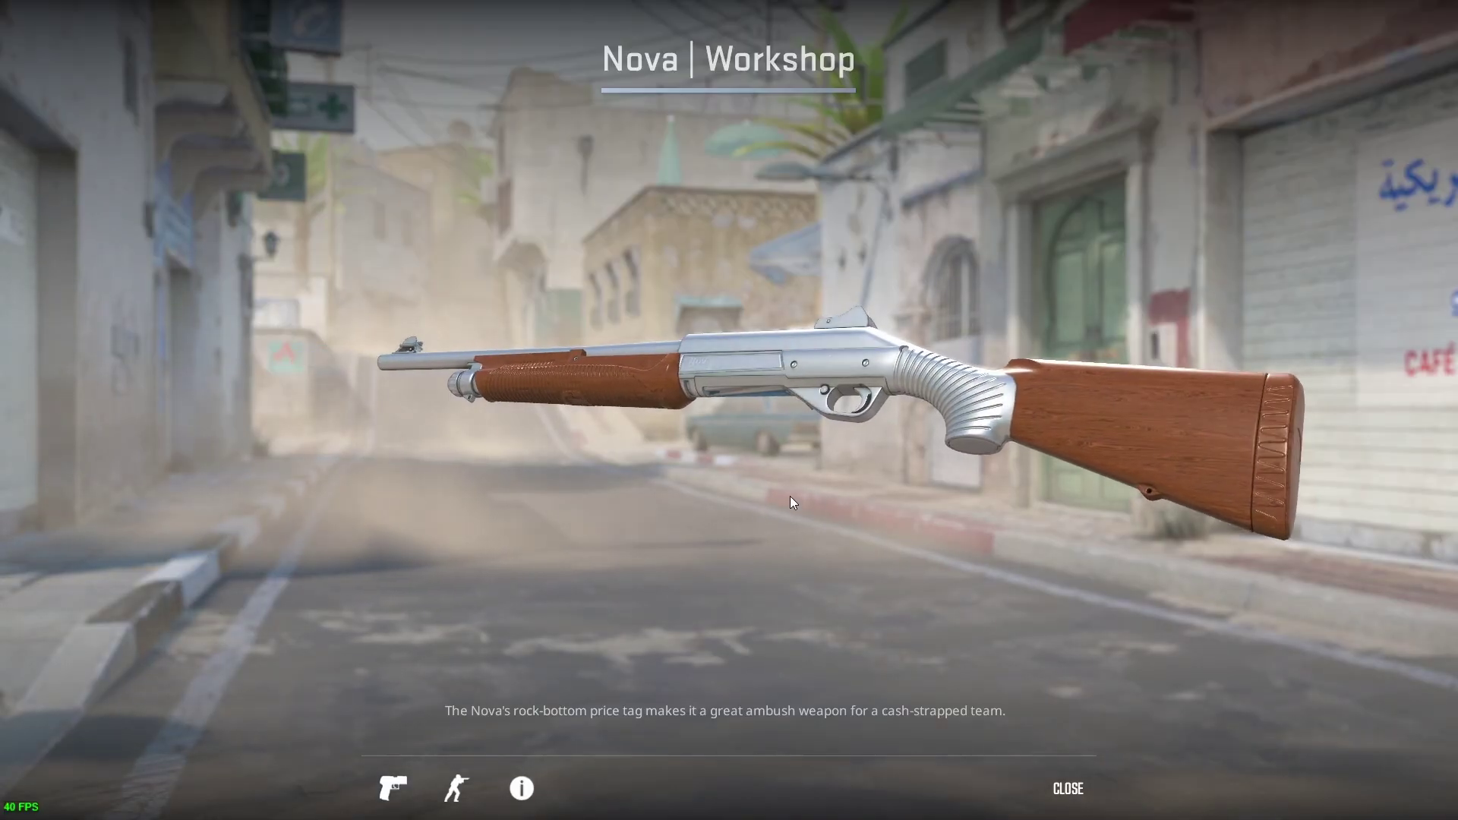
- Test Paint Roughness at about 0.67 and 0.44, then revert it to 0.30
{"action": "key", "text": "alt+Tab"}
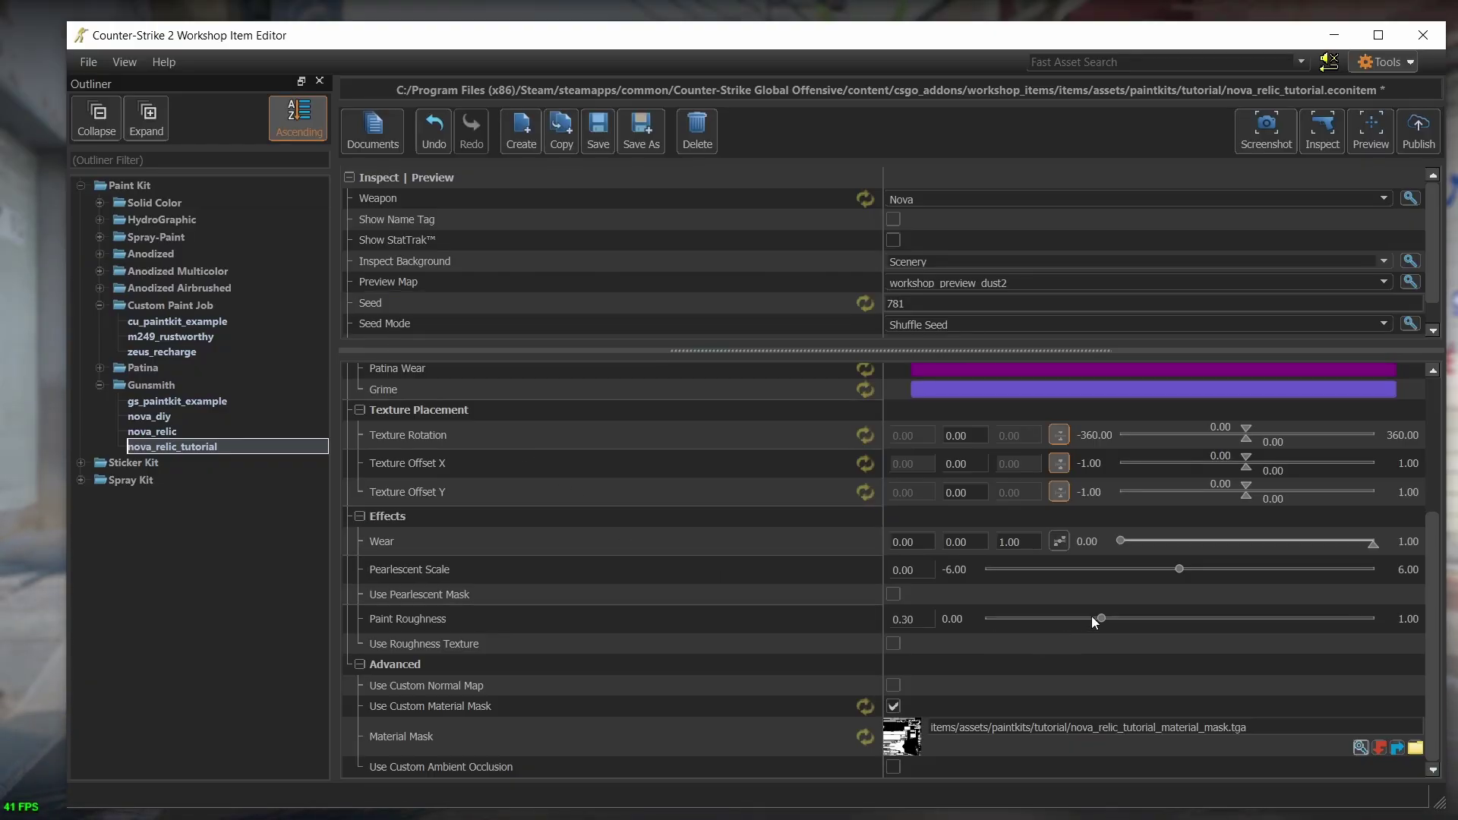
{"action": "left_click_drag", "start_coordinate": [1101, 617], "coordinate": [1244, 604]}
{"action": "left_click_drag", "start_coordinate": [1033, 618], "coordinate": [1156, 620]}
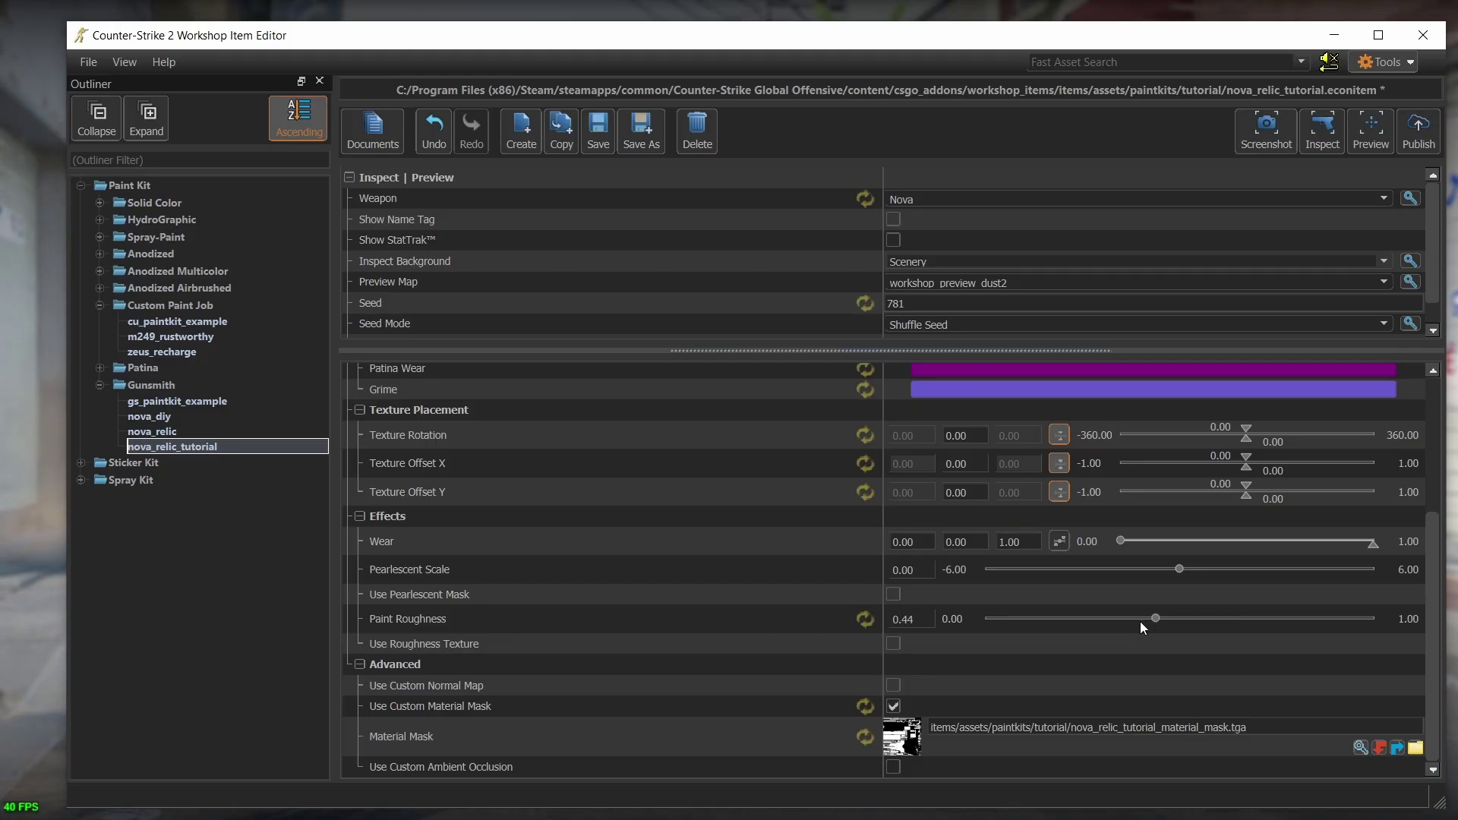
{"action": "key", "text": "ctrl+z"}
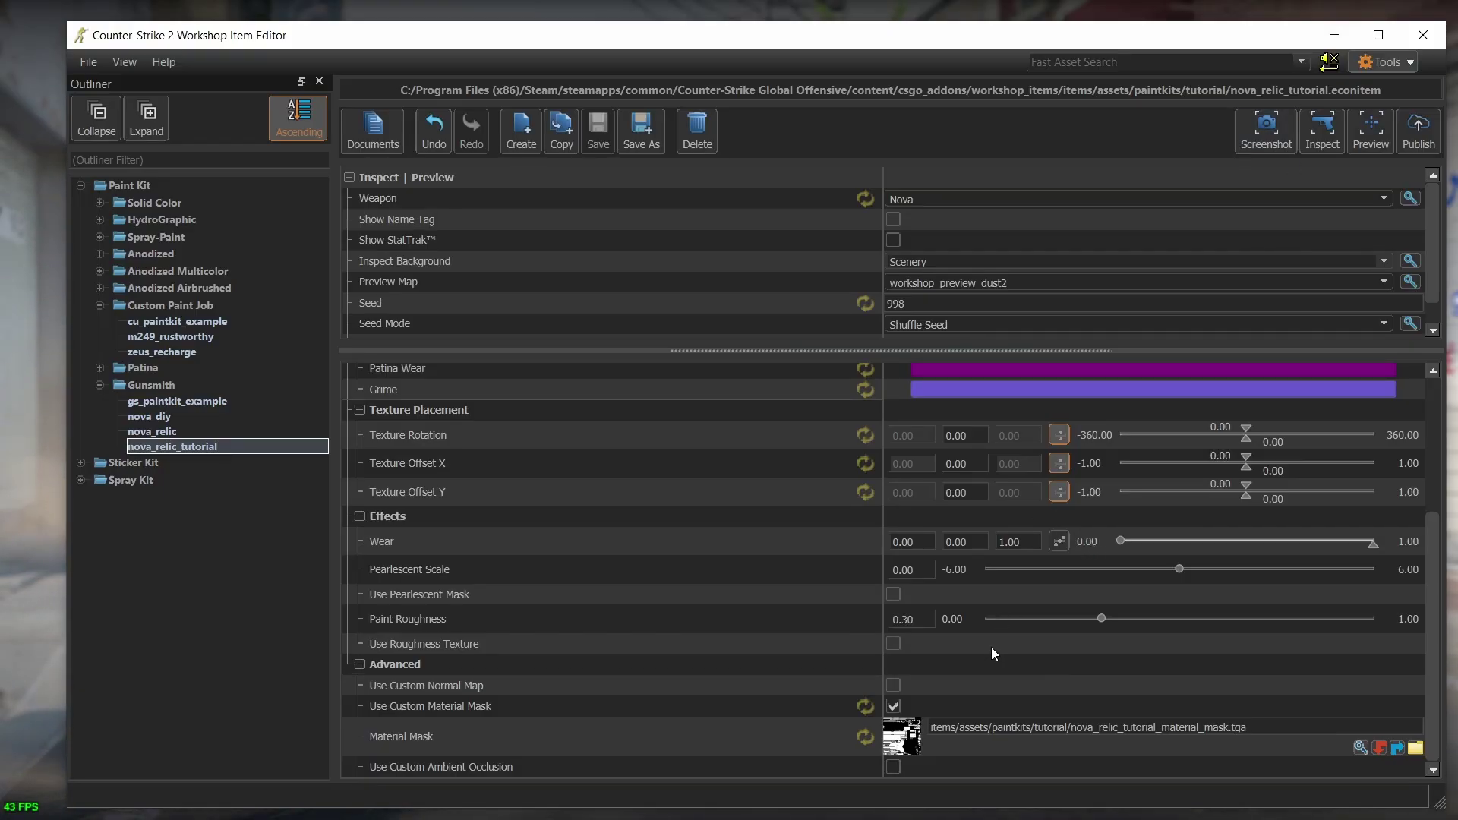
- Enable a roughness texture and select nova_relic_tutorial_roughness.tga
{"action": "left_click", "coordinate": [894, 644]}
{"action": "left_click", "coordinate": [1358, 656]}
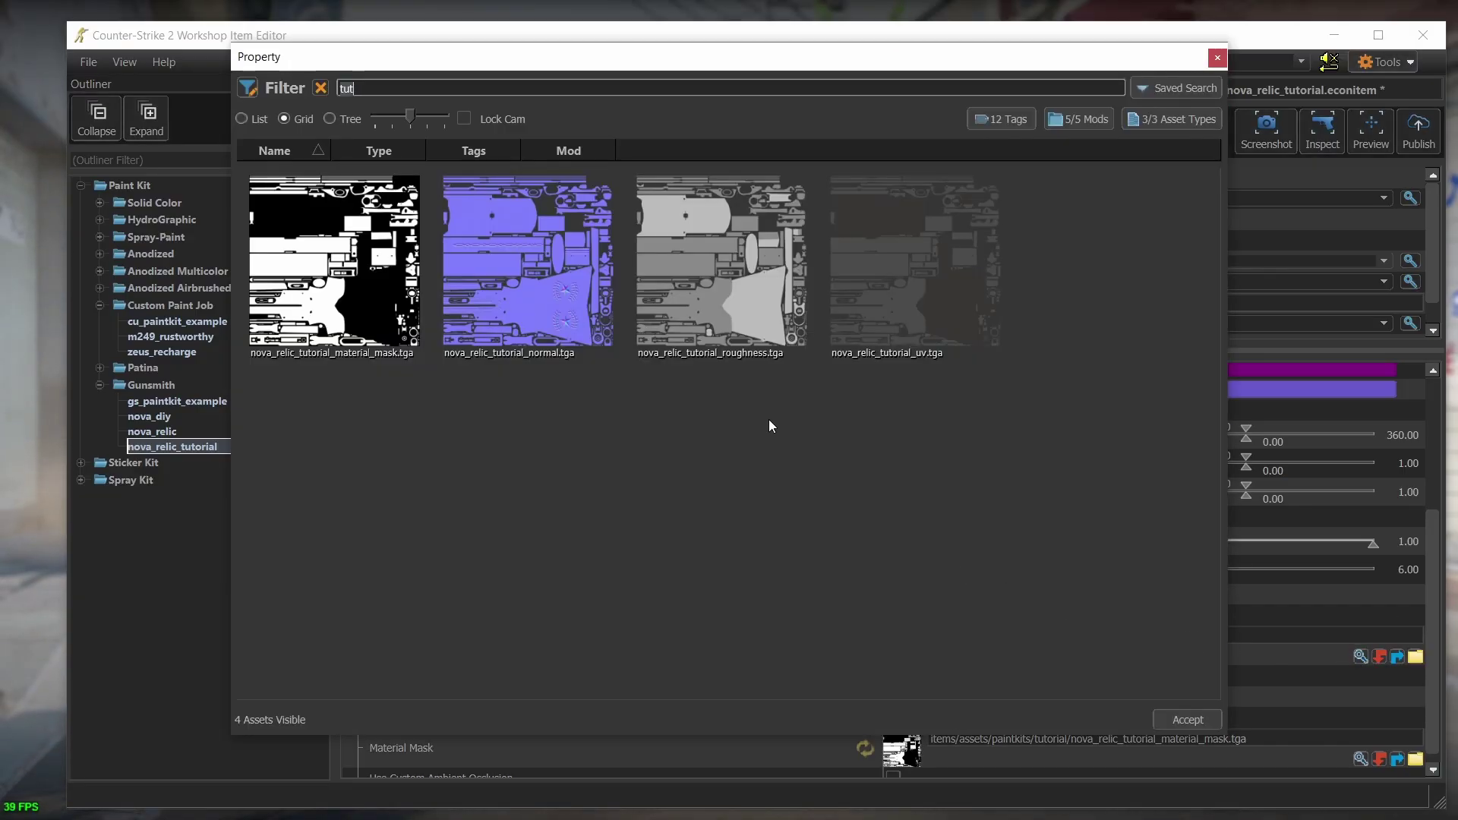
{"action": "double_click", "coordinate": [785, 270]}
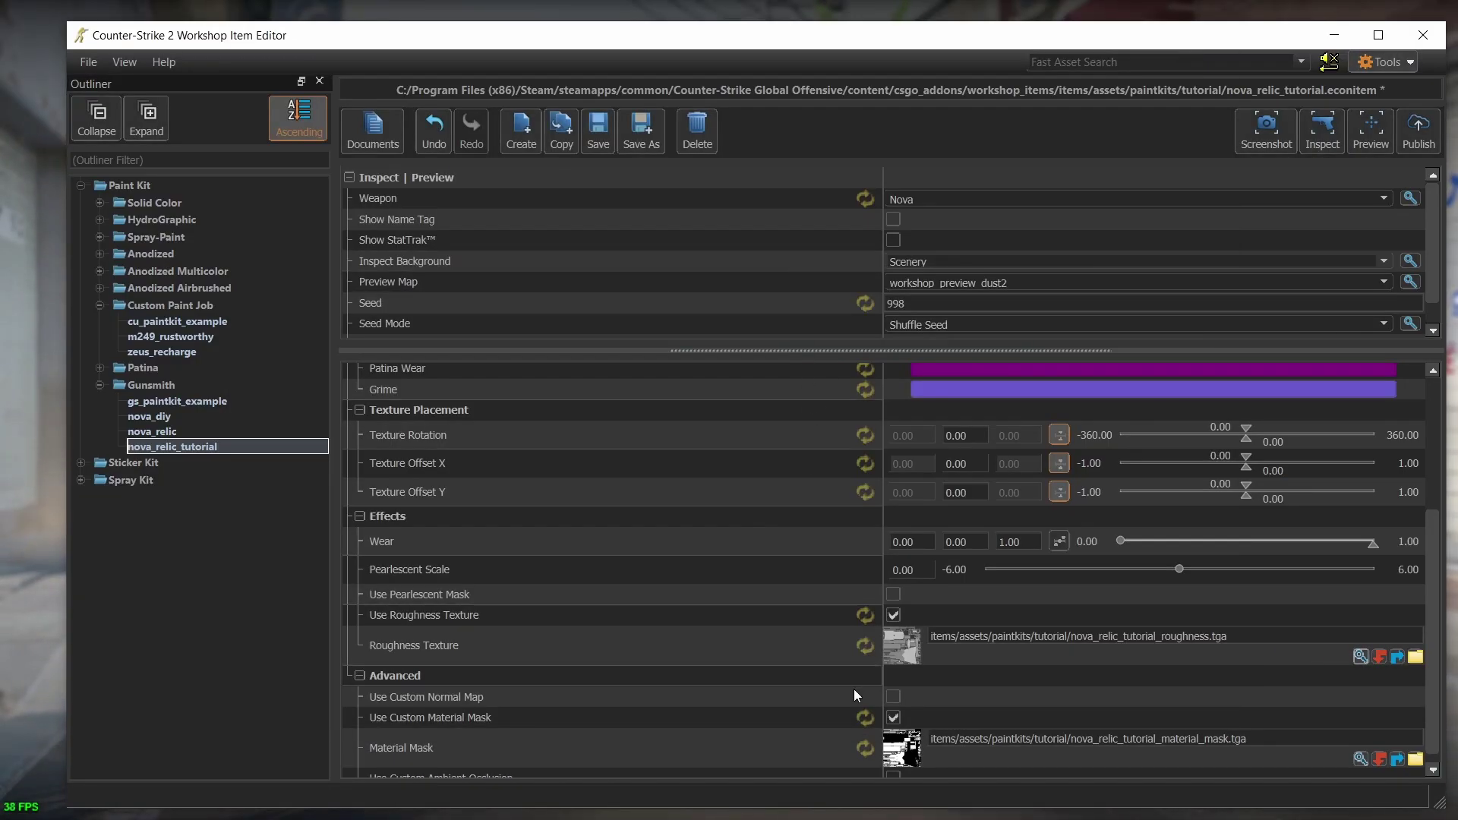
- Enable a custom normal map and select nova_relic_tutorial_normal.tga
{"action": "scroll", "coordinate": [846, 700], "scroll_direction": "down", "scroll_amount": 1}
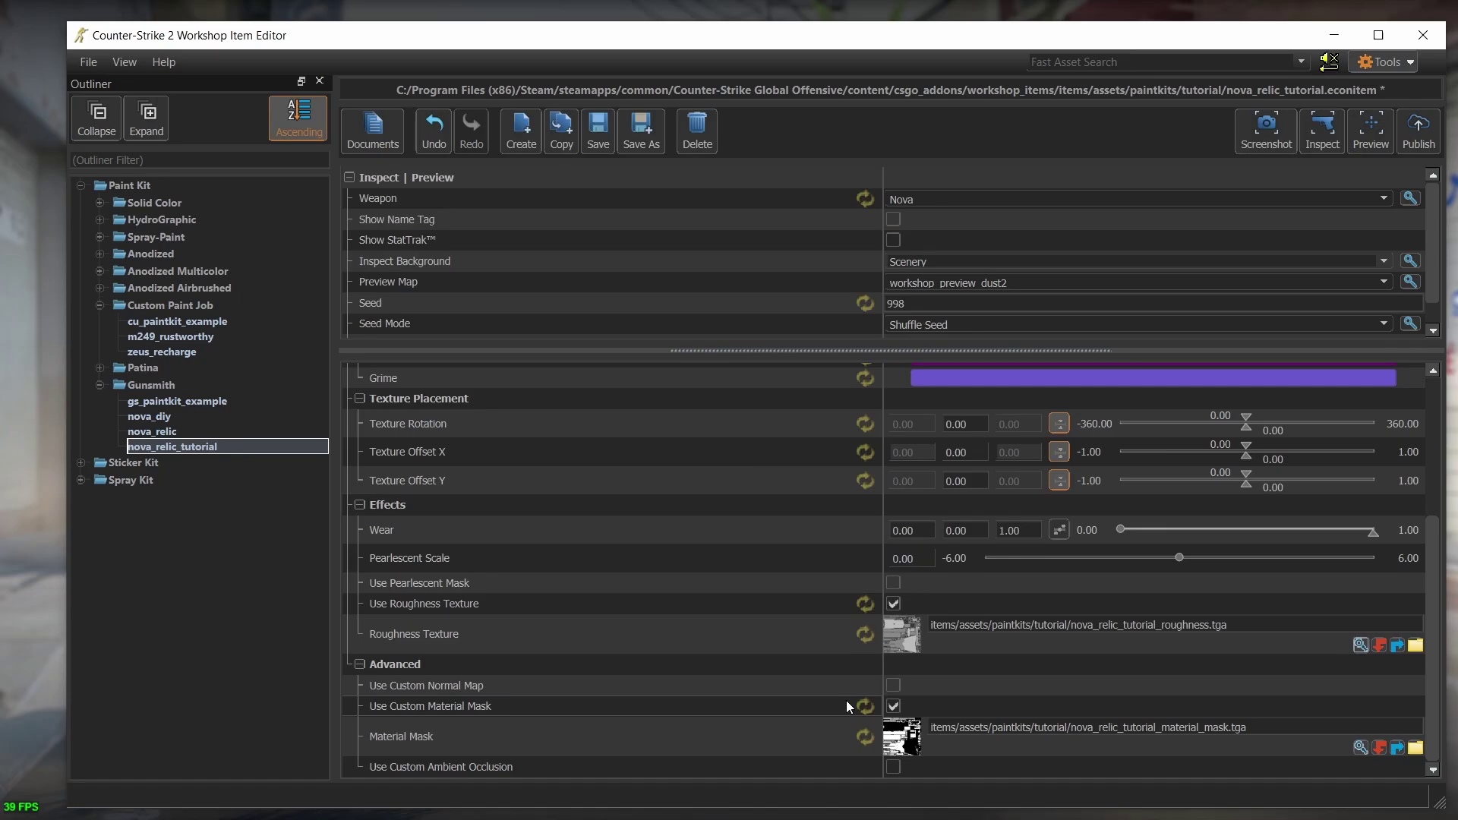
{"action": "left_click", "coordinate": [893, 686]}
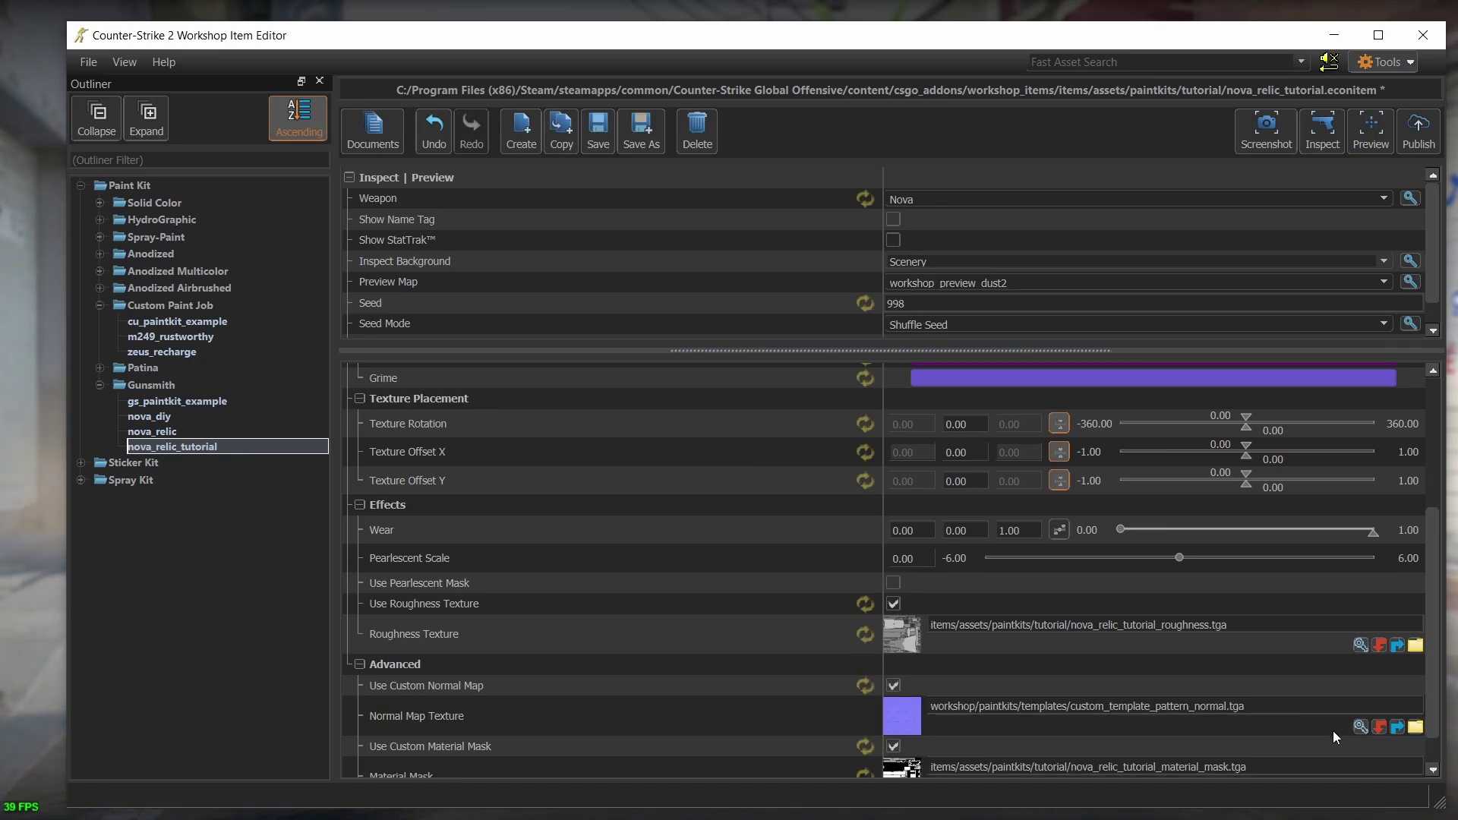
{"action": "left_click", "coordinate": [1359, 727]}
{"action": "double_click", "coordinate": [562, 284]}
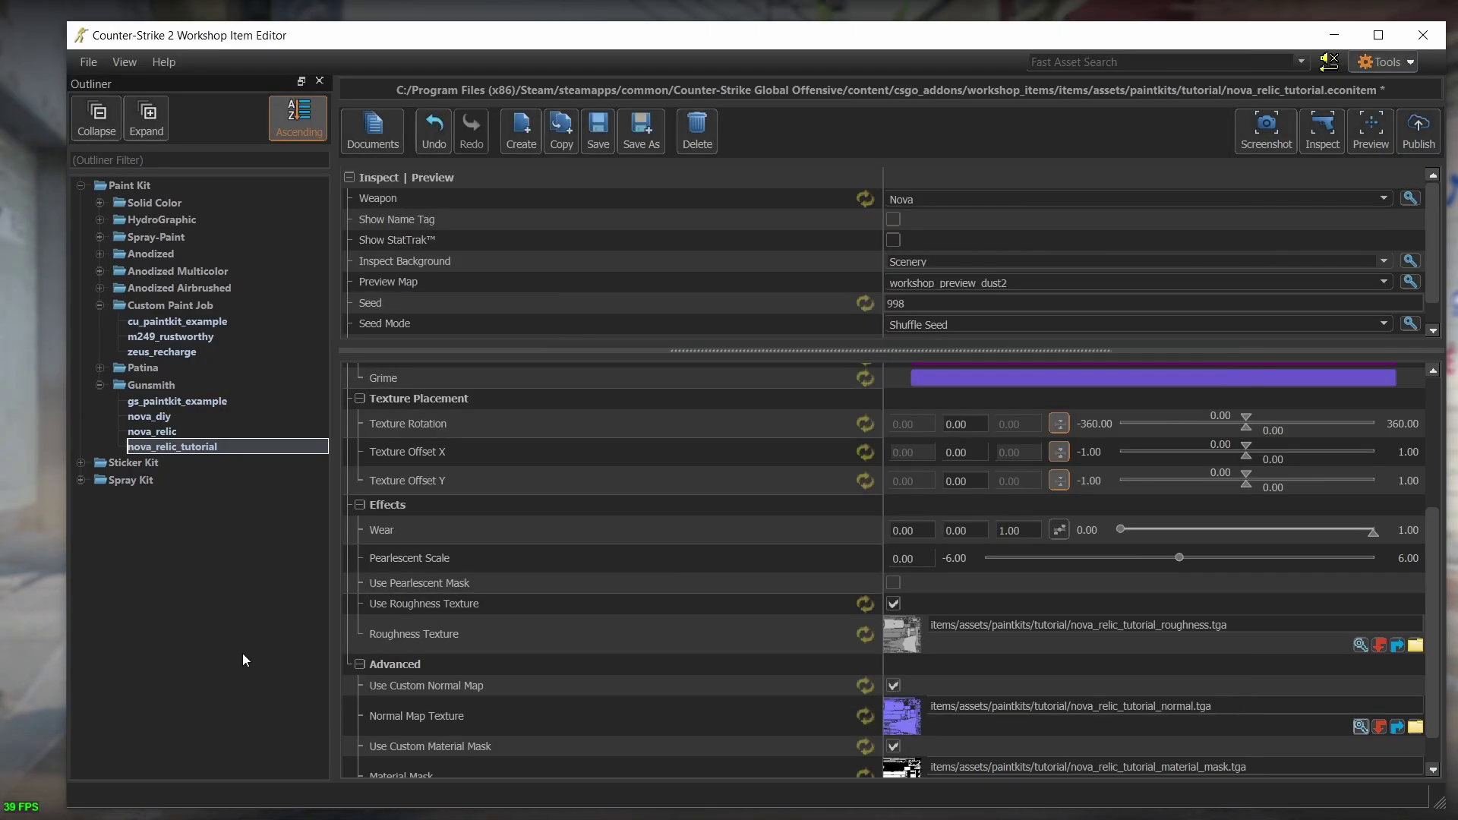
- Rotate the engraved Nova in the game preview to view its other side, stock and muzzle
{"action": "key", "text": "alt+Tab"}
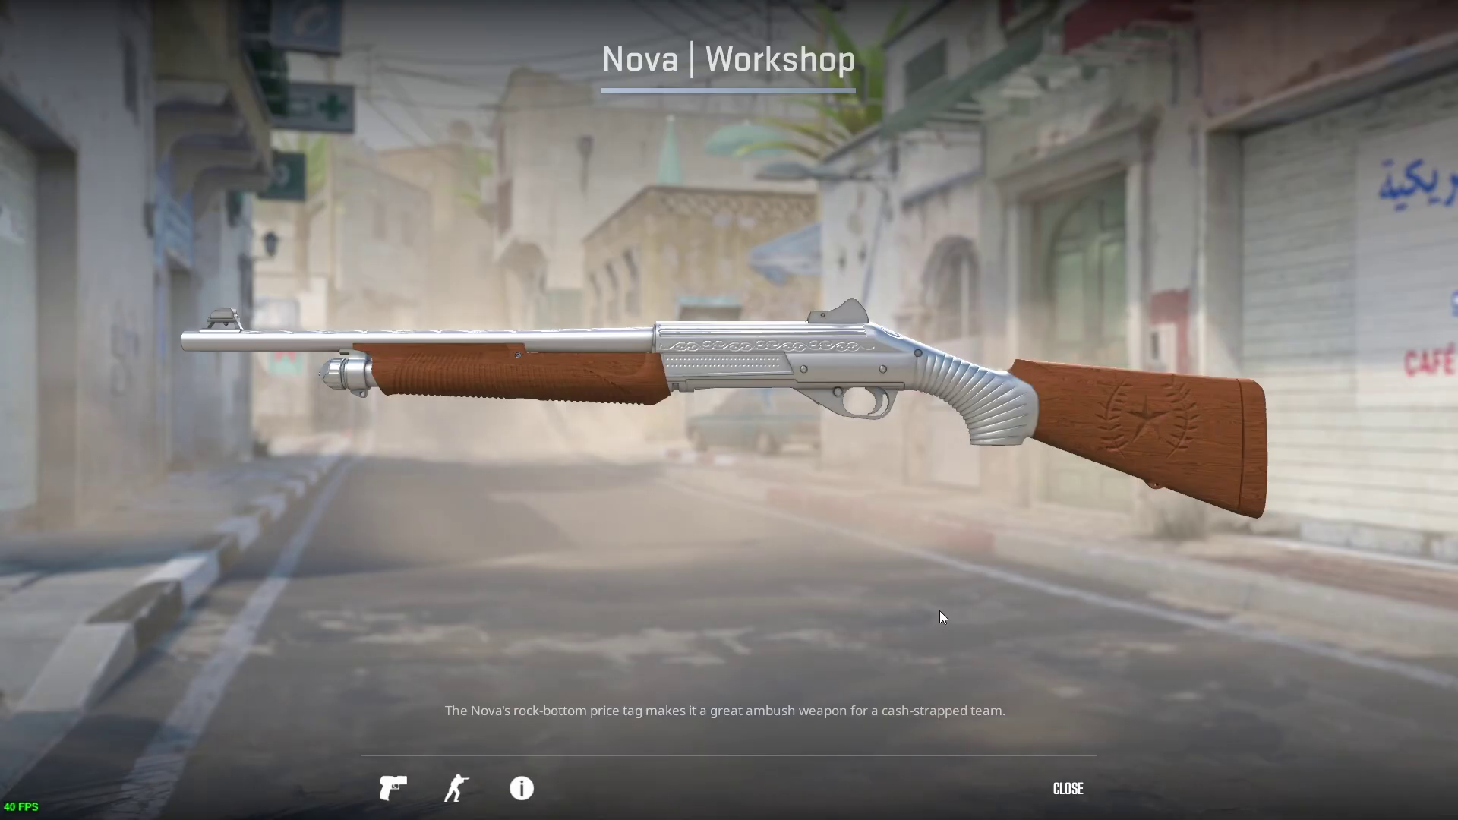
{"action": "left_click_drag", "start_coordinate": [704, 601], "coordinate": [981, 389]}
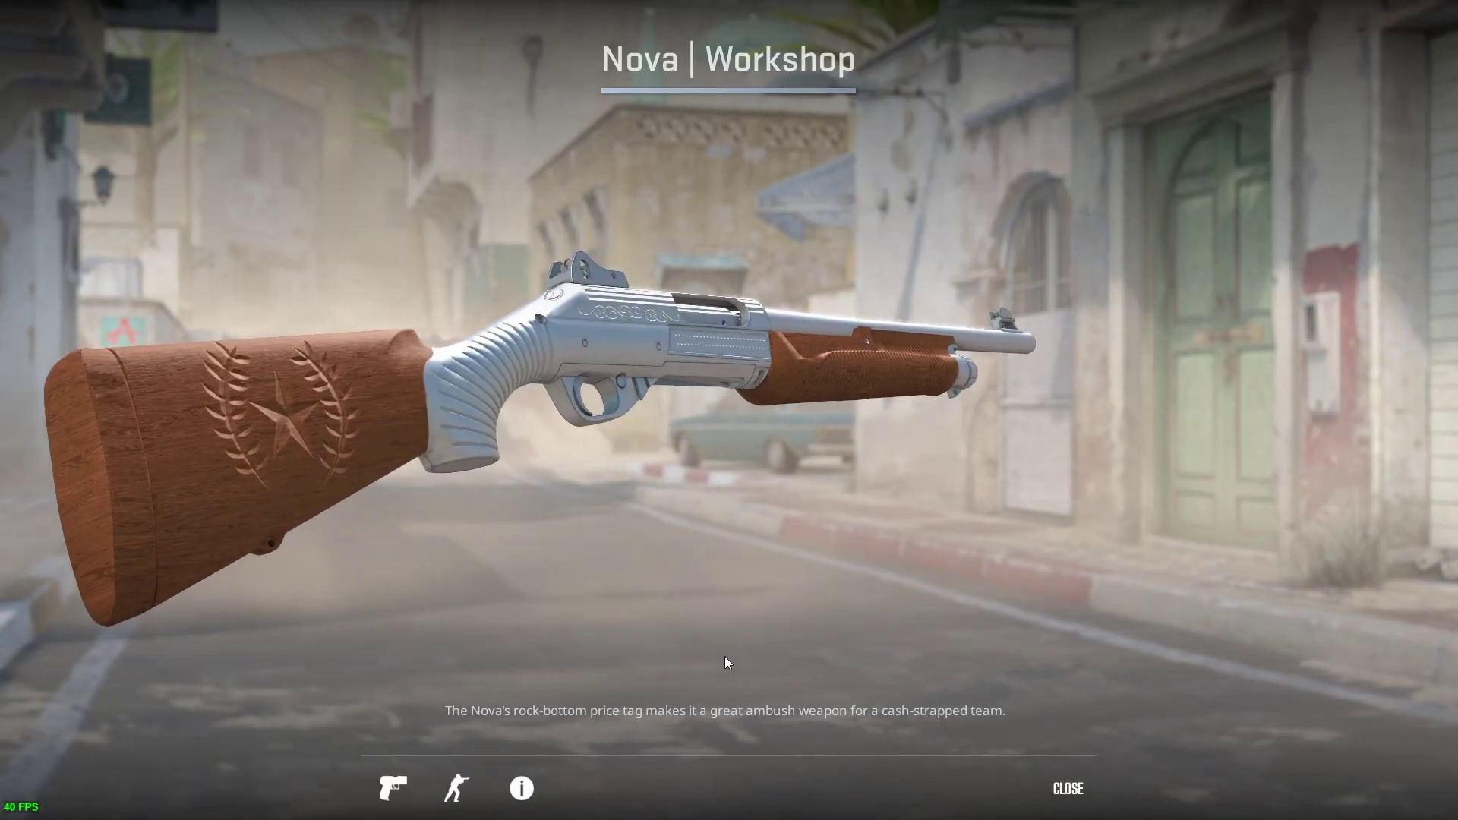
{"action": "left_click_drag", "start_coordinate": [570, 635], "coordinate": [1304, 374]}
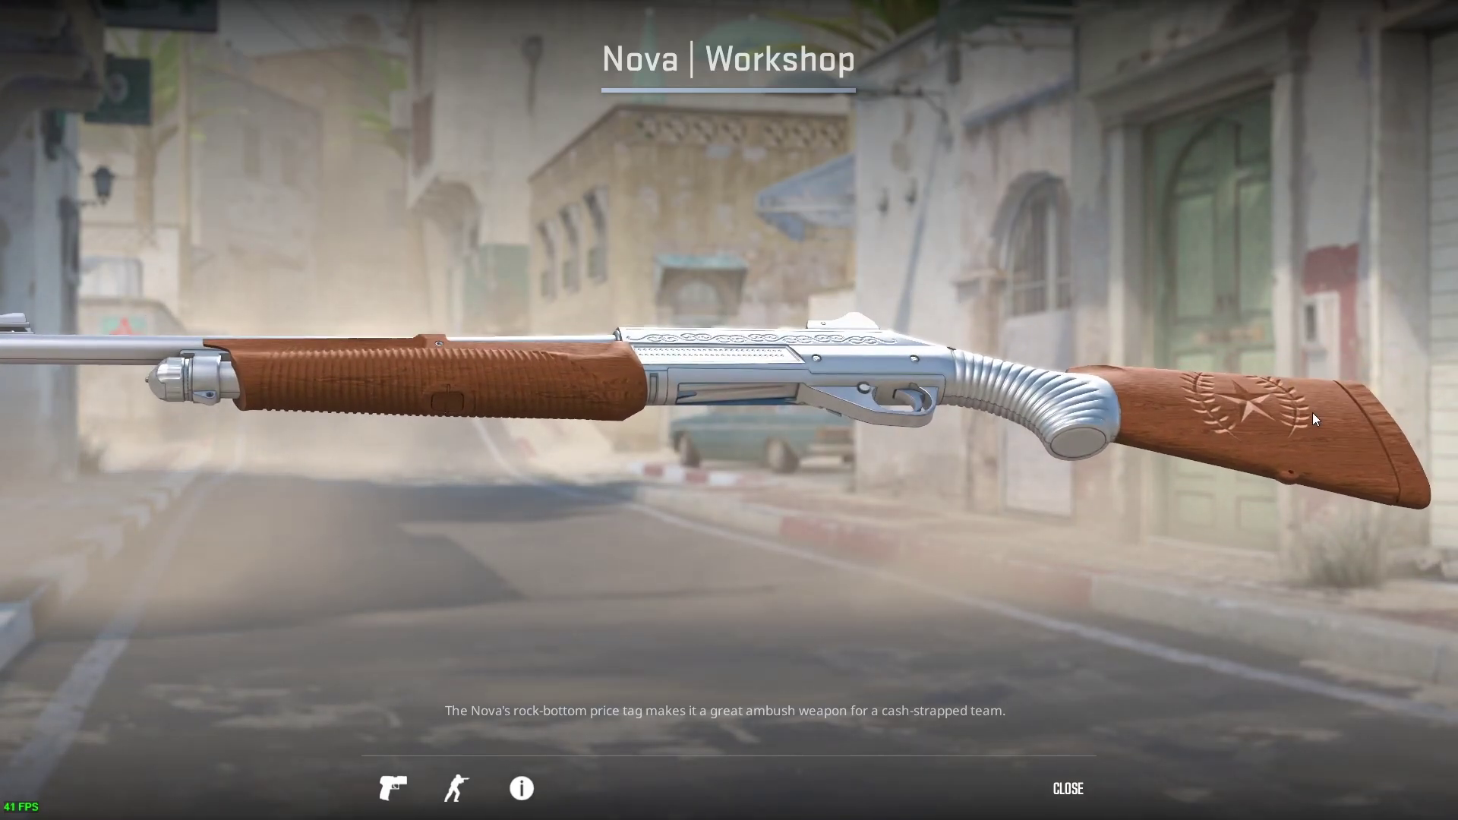
{"action": "left_click_drag", "start_coordinate": [1273, 589], "coordinate": [898, 685]}
- Close the preview and try Wear values around 0.30, 0.78, 0.80, 0.69 and 0.97
{"action": "left_click", "coordinate": [1068, 788]}
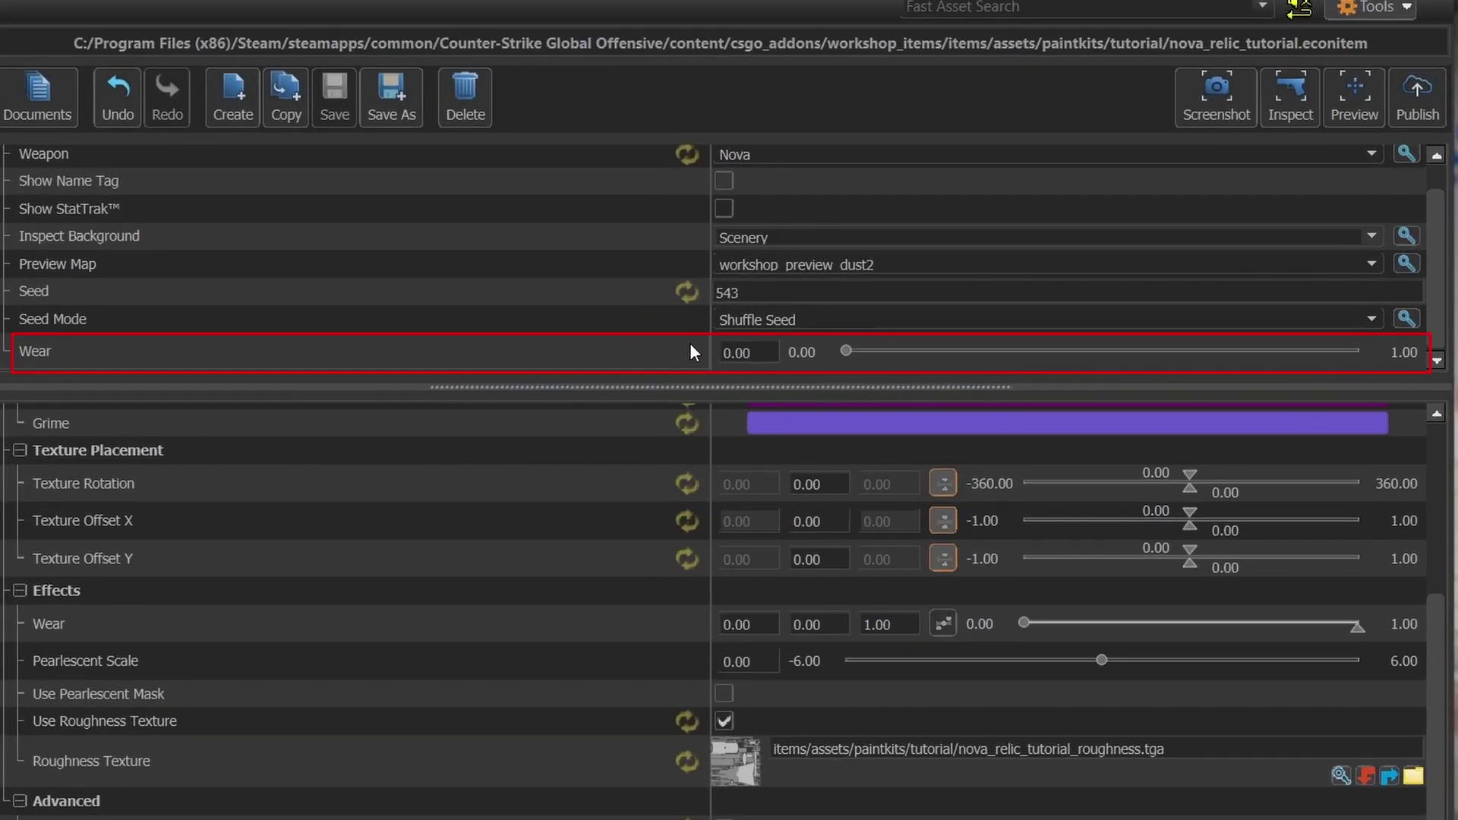
{"action": "left_click_drag", "start_coordinate": [846, 352], "coordinate": [1005, 350]}
{"action": "left_click_drag", "start_coordinate": [1359, 354], "coordinate": [1231, 354]}
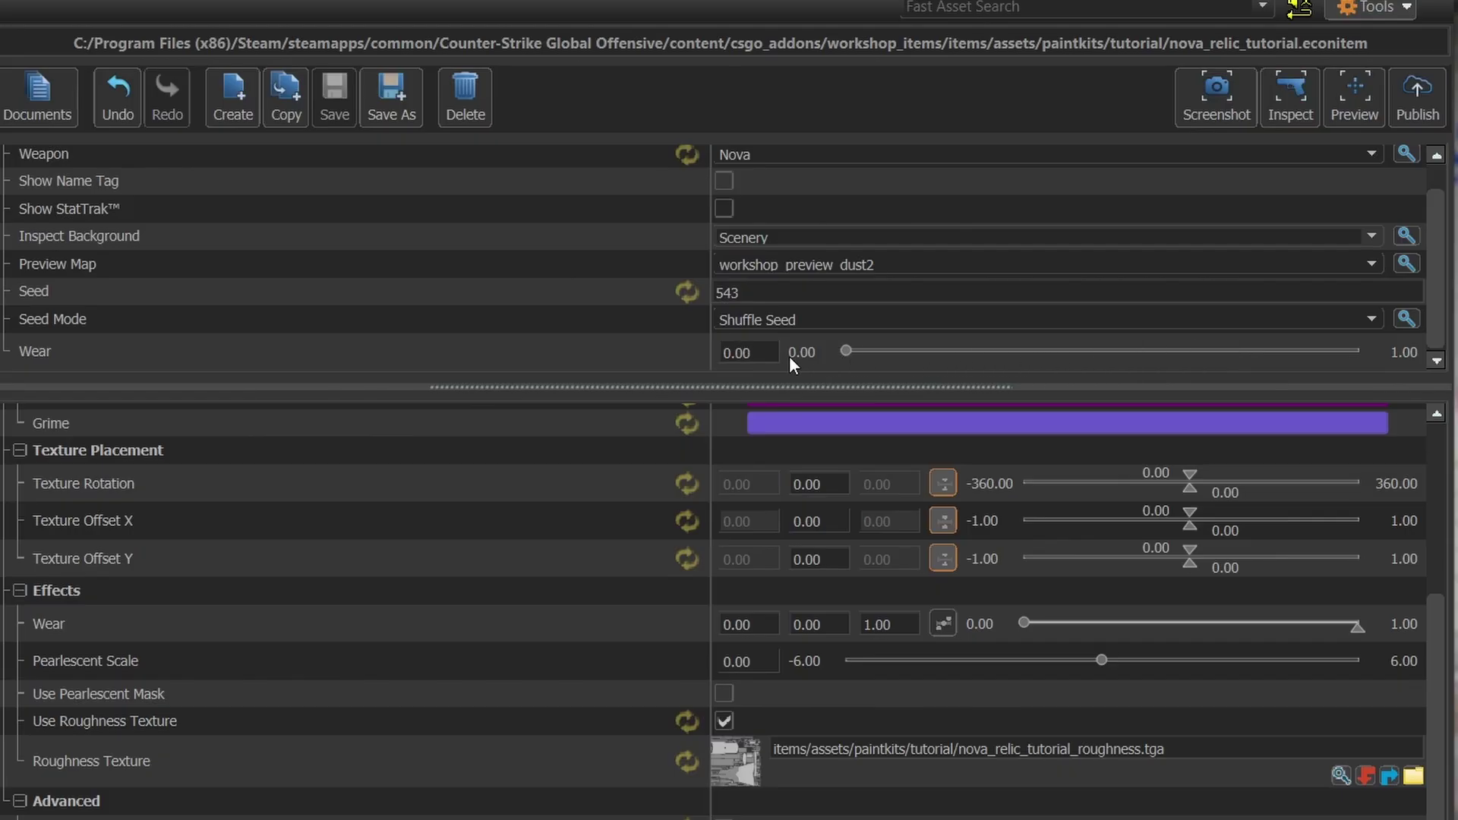
{"action": "left_click_drag", "start_coordinate": [846, 352], "coordinate": [1260, 375]}
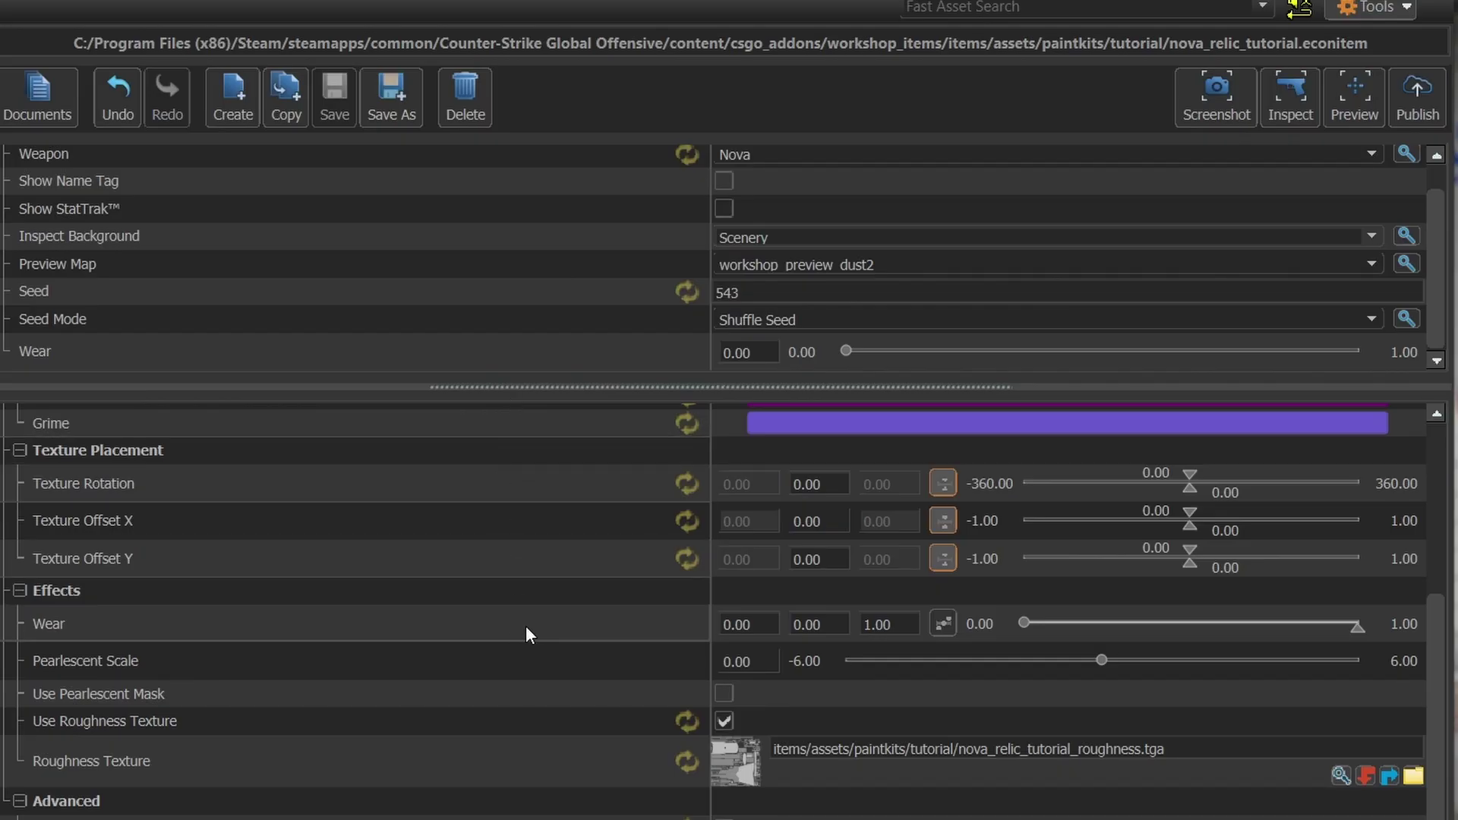
{"action": "left_click_drag", "start_coordinate": [1356, 626], "coordinate": [1256, 625]}
{"action": "left_click_drag", "start_coordinate": [1218, 452], "coordinate": [1347, 452]}
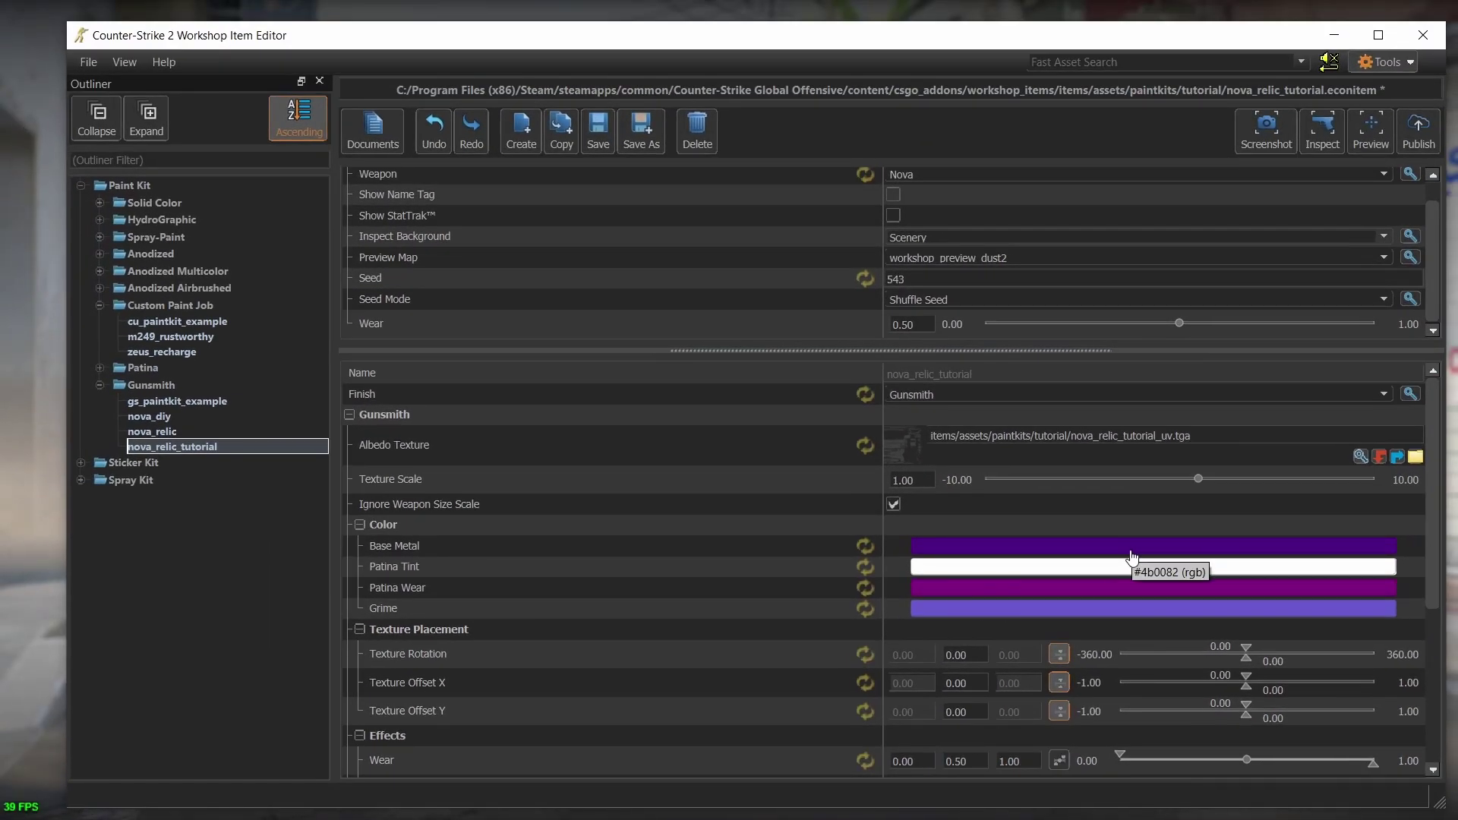
- Set the Base Metal and Patina Wear colours to grey
{"action": "left_click", "coordinate": [1131, 557]}
{"action": "left_click_drag", "start_coordinate": [1139, 579], "coordinate": [1135, 610]}
{"action": "left_click", "coordinate": [1309, 729]}
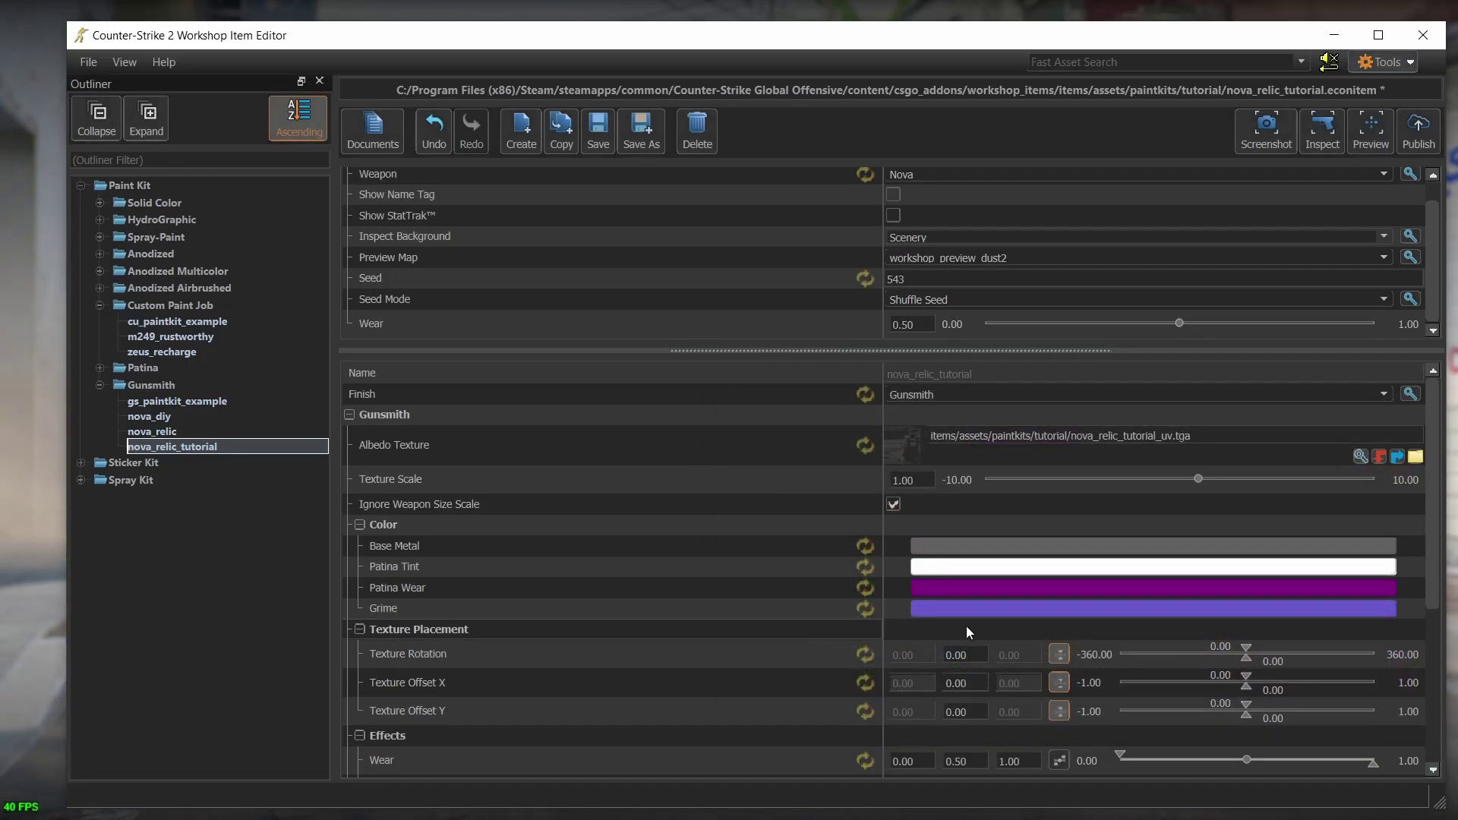
{"action": "mouse_move", "coordinate": [995, 602]}
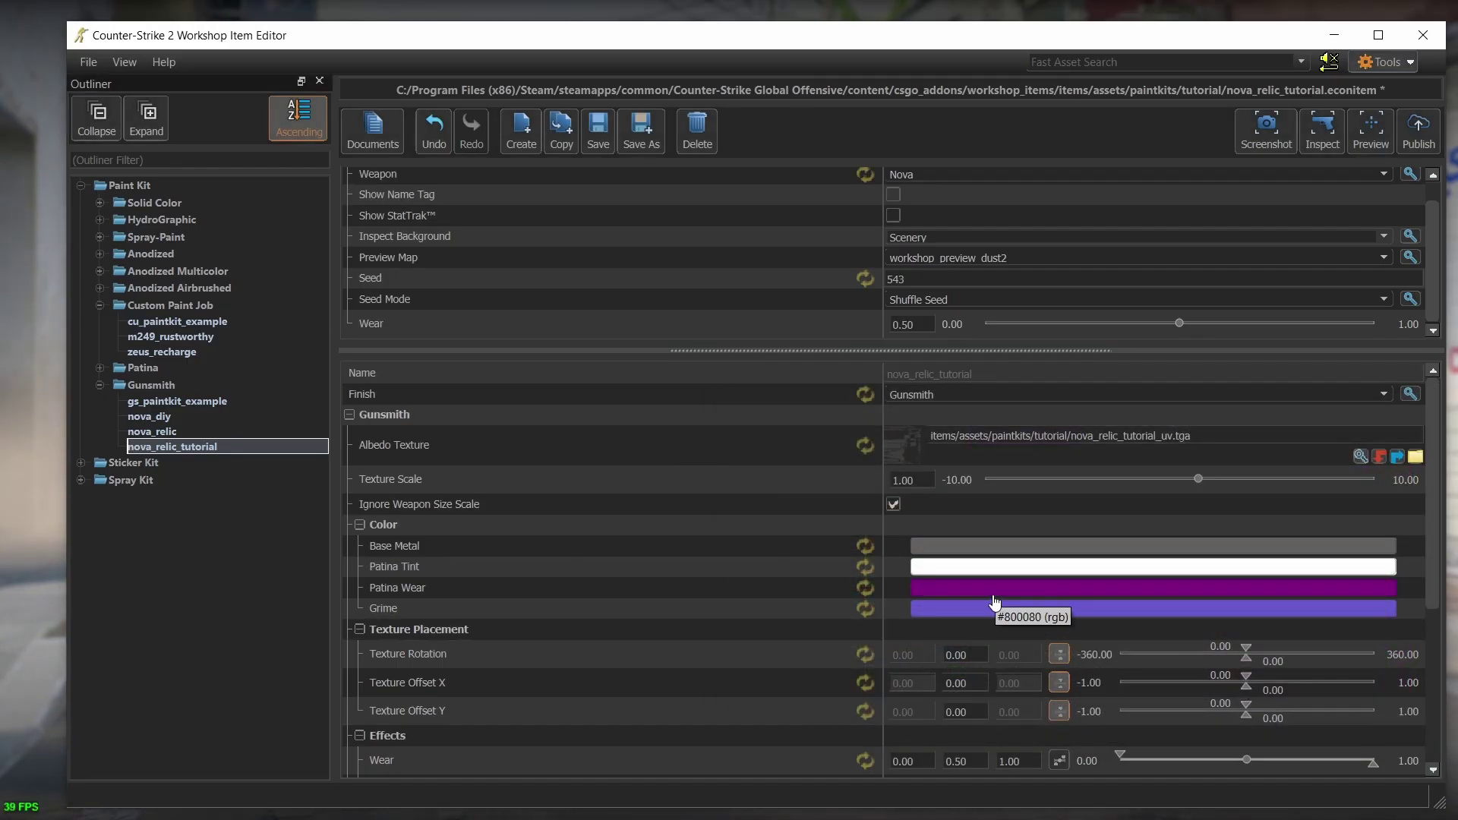
{"action": "left_click", "coordinate": [996, 588]}
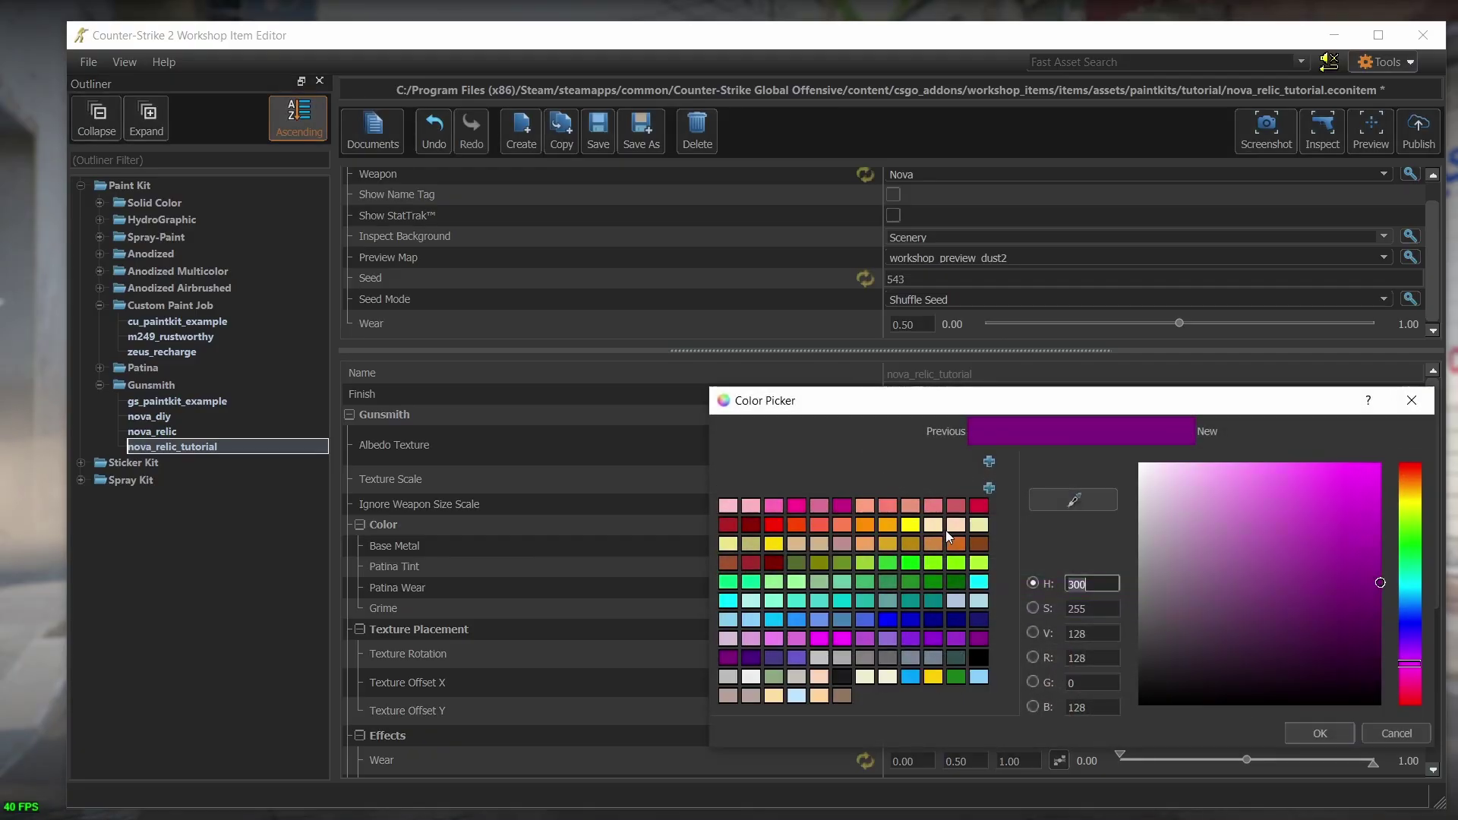
{"action": "left_click", "coordinate": [1134, 556]}
{"action": "left_click", "coordinate": [1295, 730]}
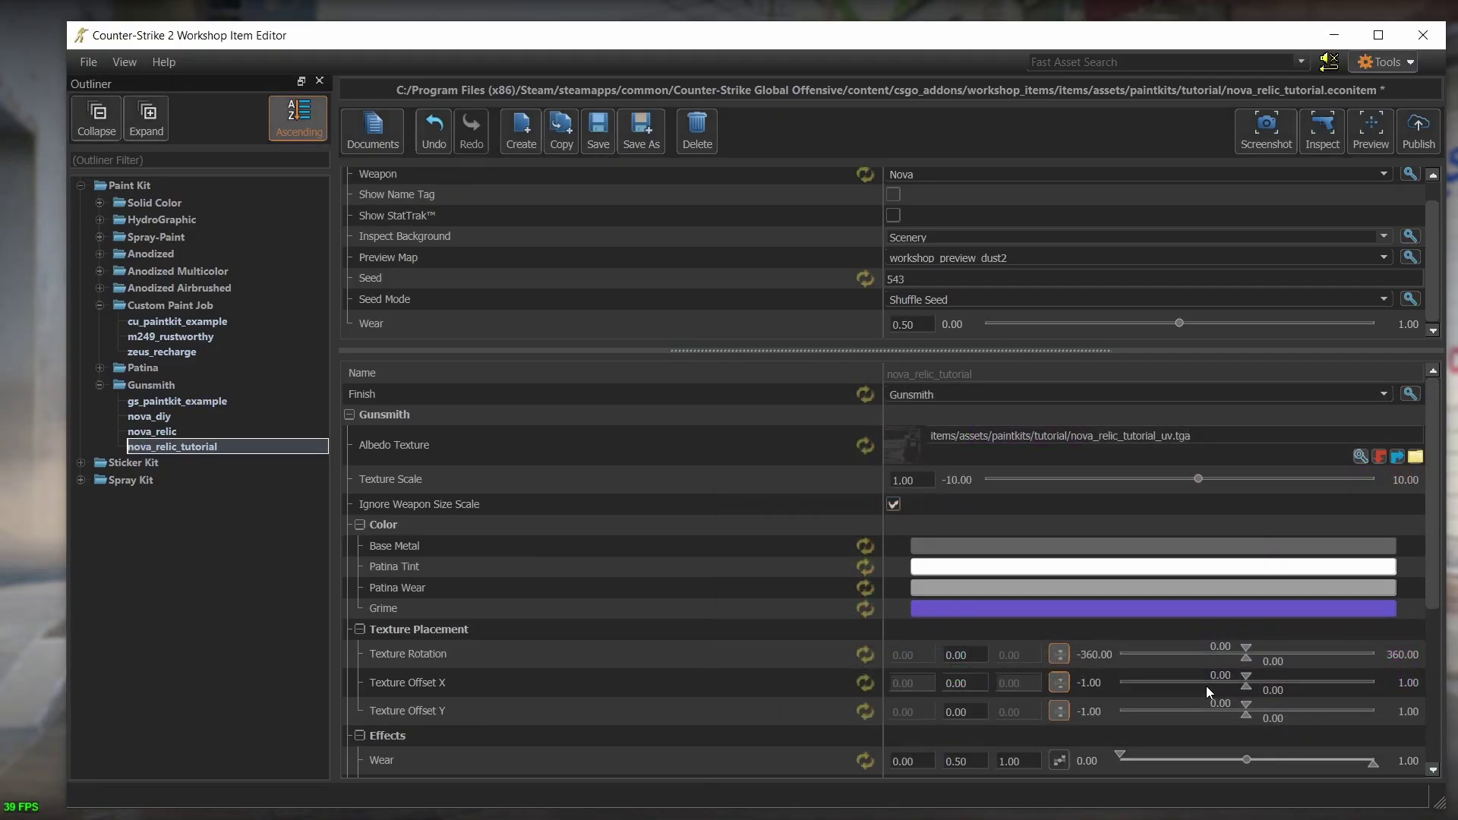
- Make the Grime colour dark olive and rotate the worn Nova in game
{"action": "left_click", "coordinate": [1062, 610]}
{"action": "left_click_drag", "start_coordinate": [1415, 521], "coordinate": [1415, 495]}
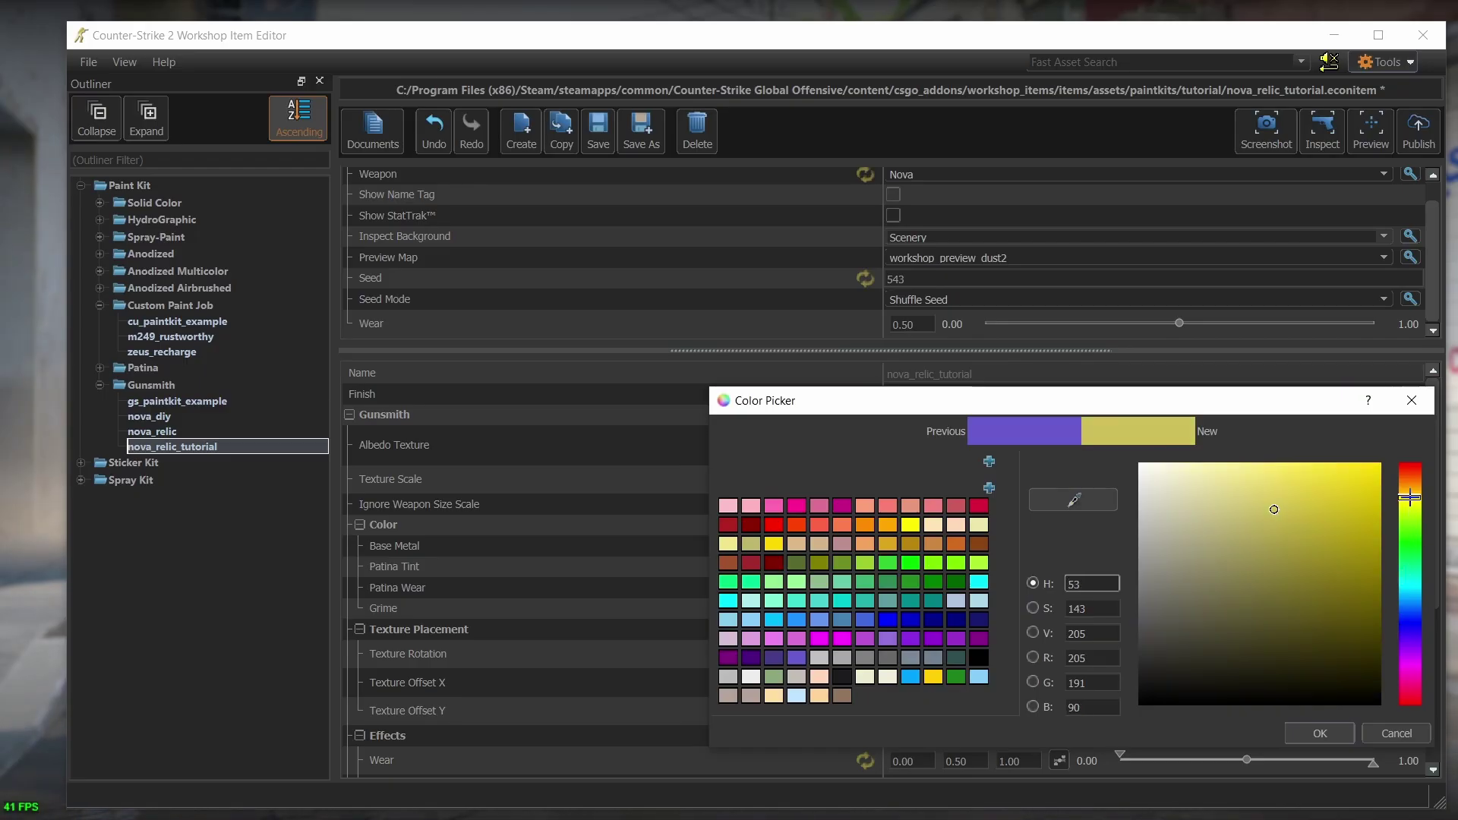
{"action": "left_click_drag", "start_coordinate": [1353, 592], "coordinate": [1381, 618]}
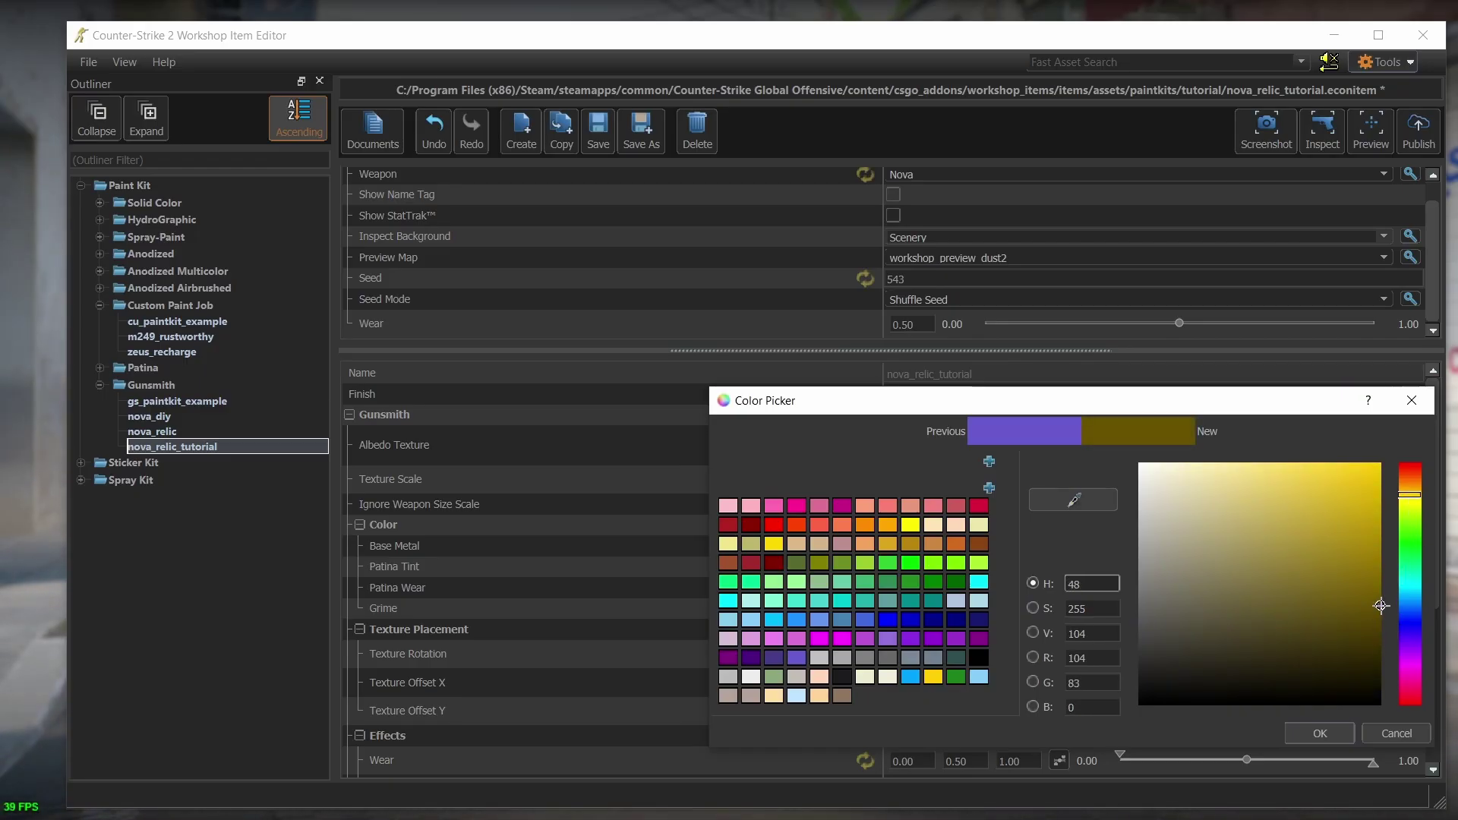
{"action": "left_click", "coordinate": [1305, 741]}
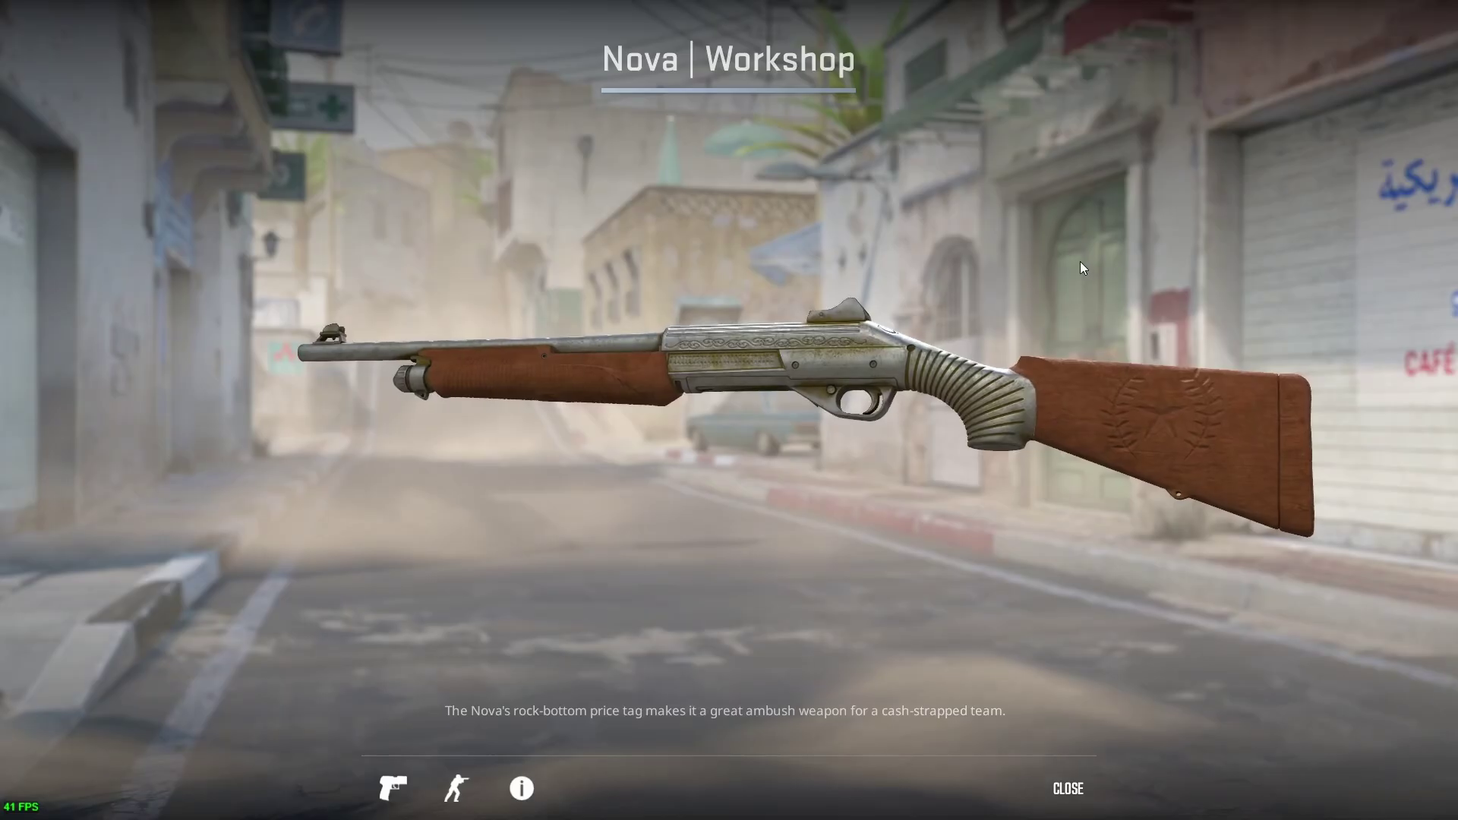
{"action": "left_click_drag", "start_coordinate": [1080, 261], "coordinate": [1176, 53]}
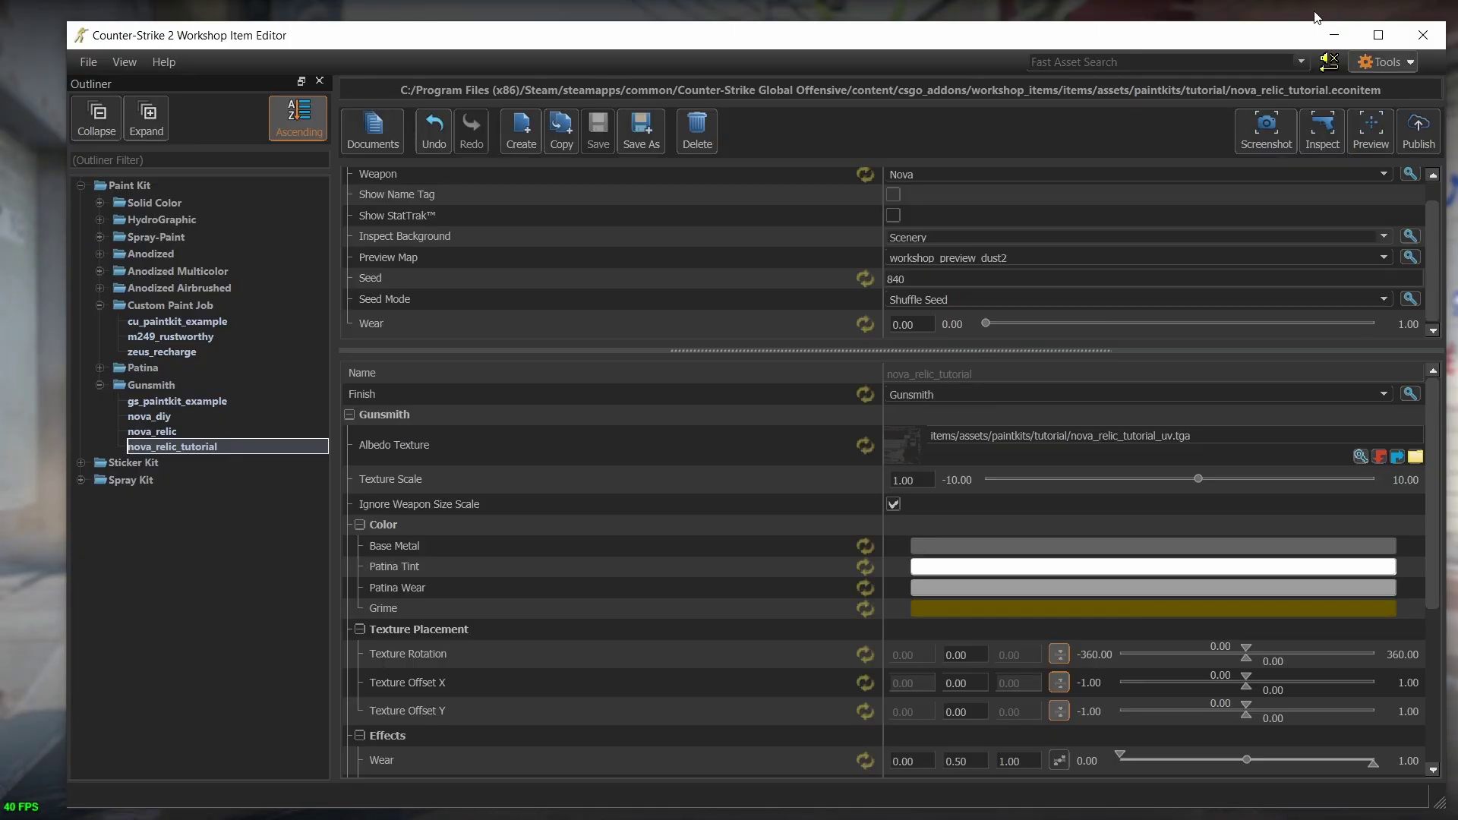
- Bring the Nova game preview forward and launch VConsole2 showing the nova_relic_tutorial build log
{"action": "left_click", "coordinate": [1316, 17]}
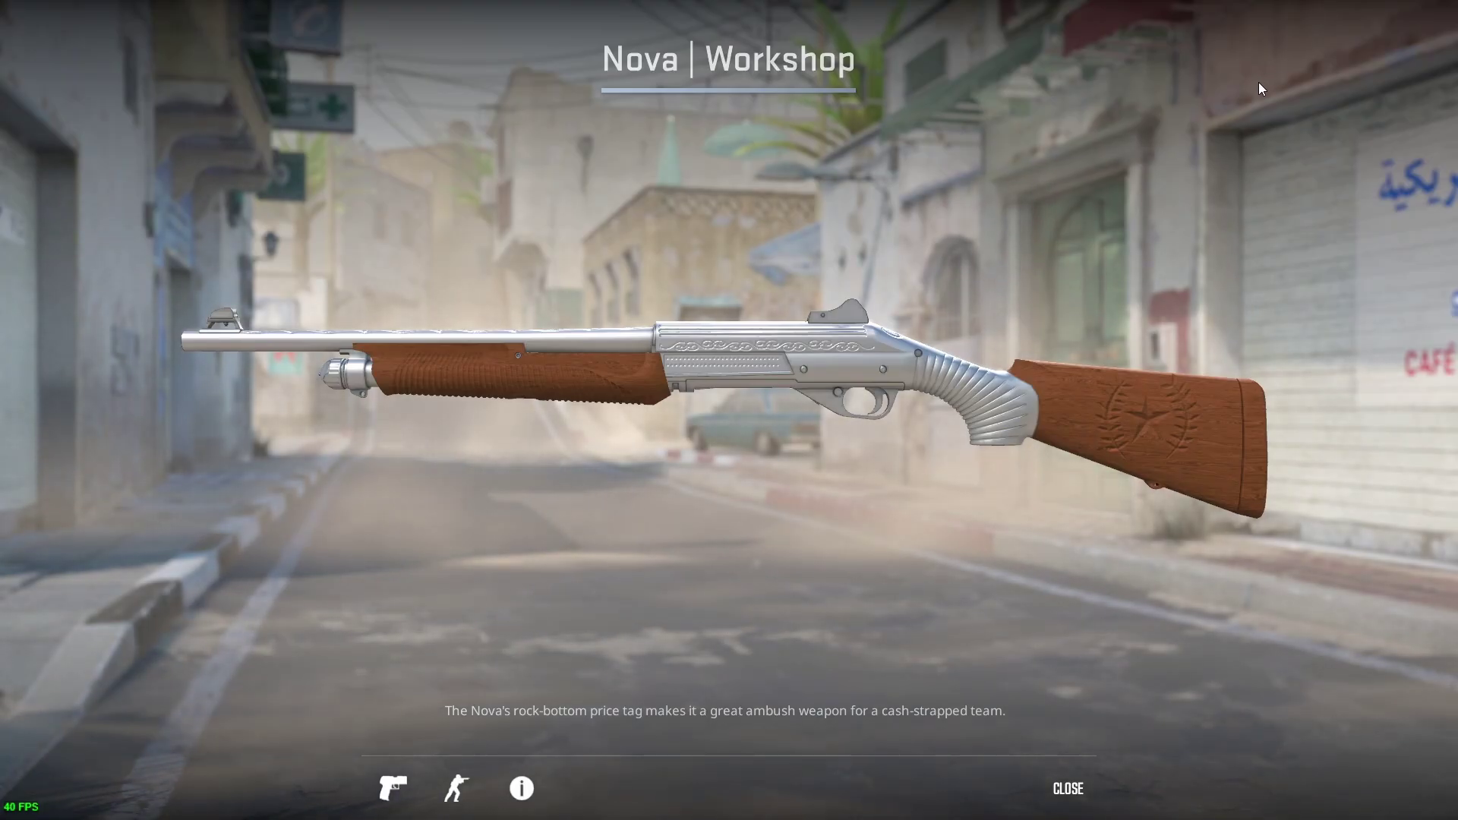
{"action": "key", "text": "grave"}
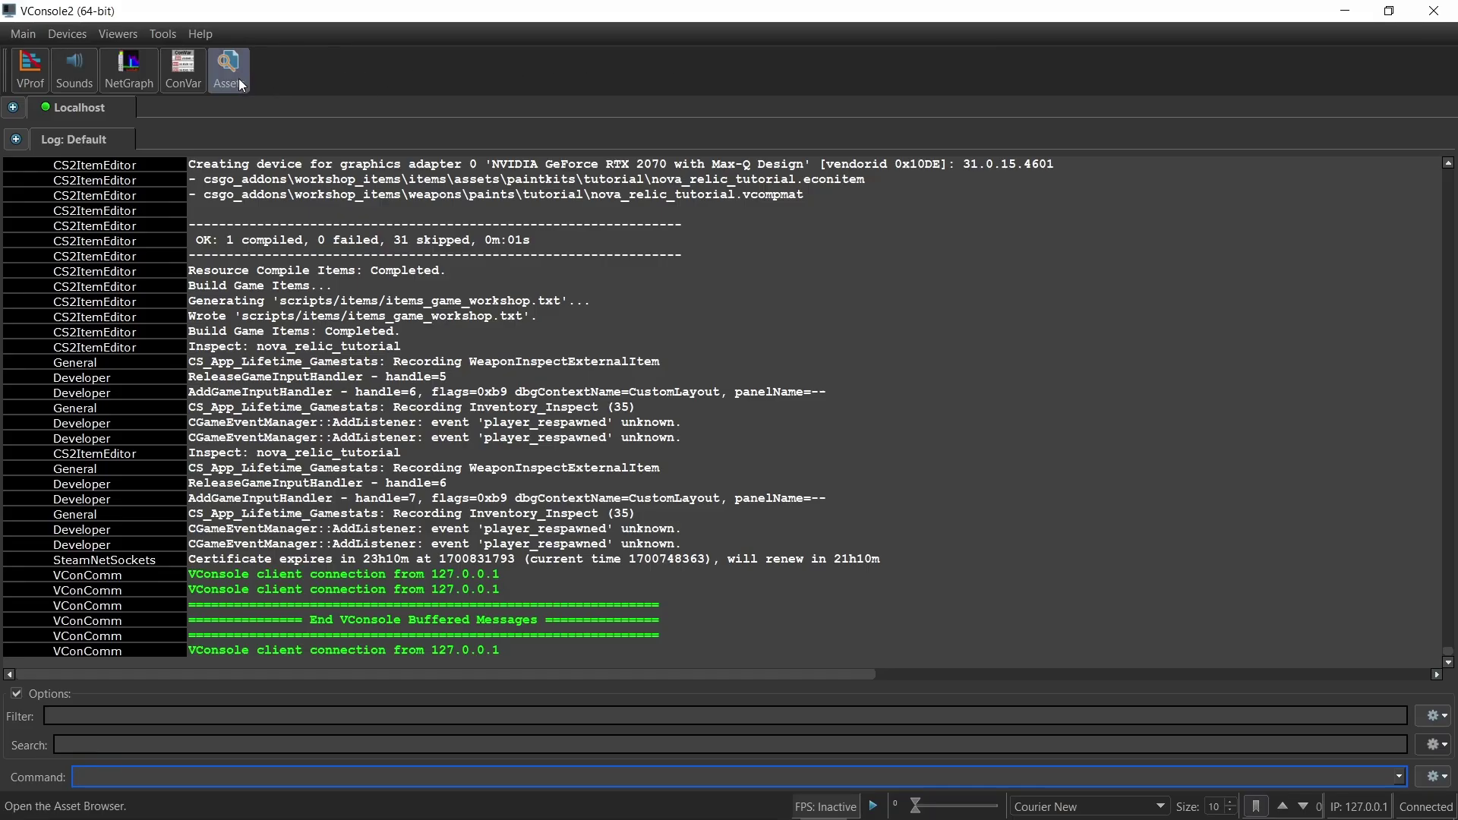
- In ConVar Helper's cs2 workshop page, enable the Albedo view (mat_fullbright 10) and check the game
{"action": "left_click", "coordinate": [185, 71]}
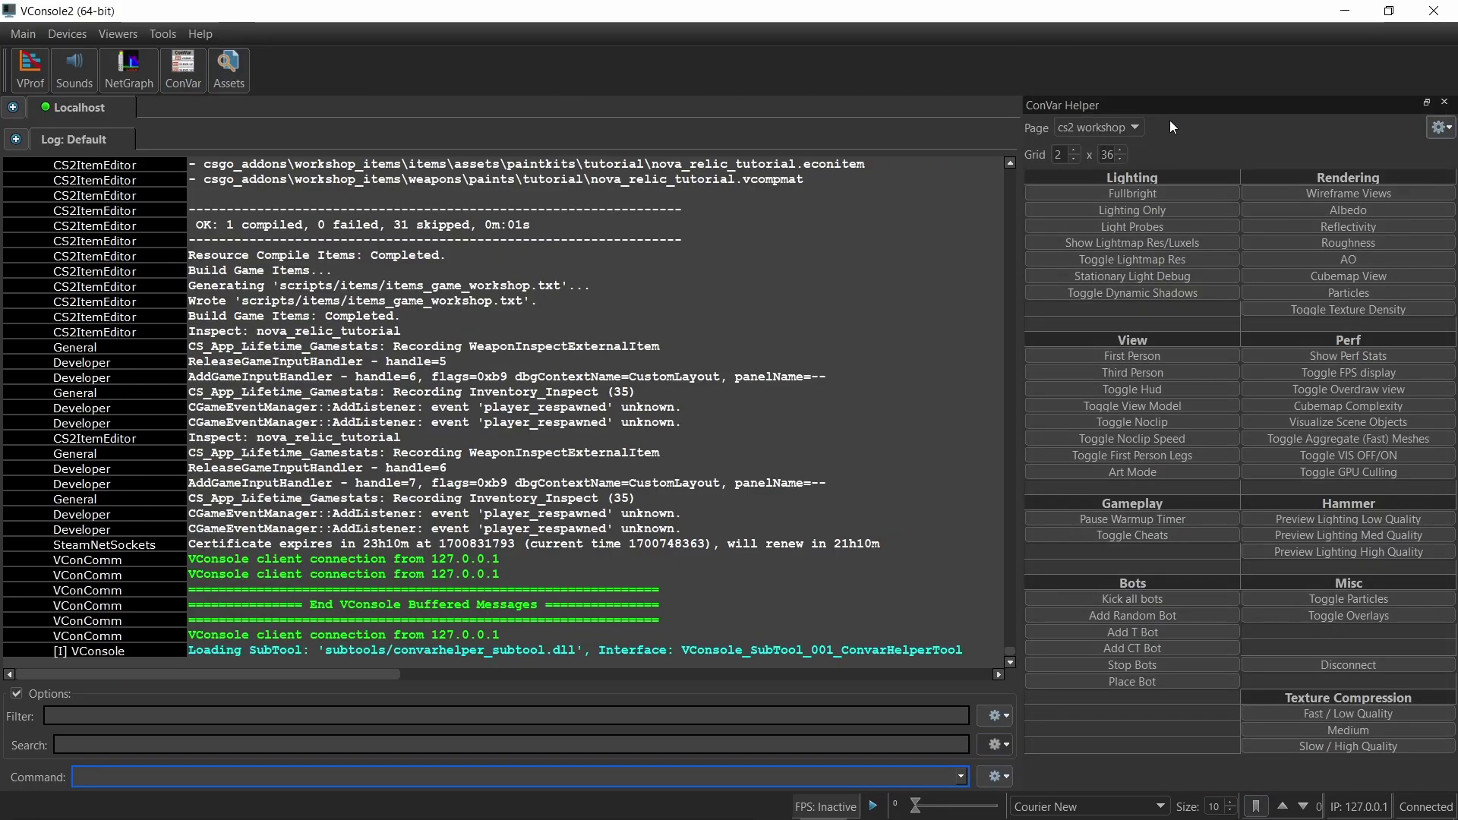
{"action": "left_click", "coordinate": [1135, 129]}
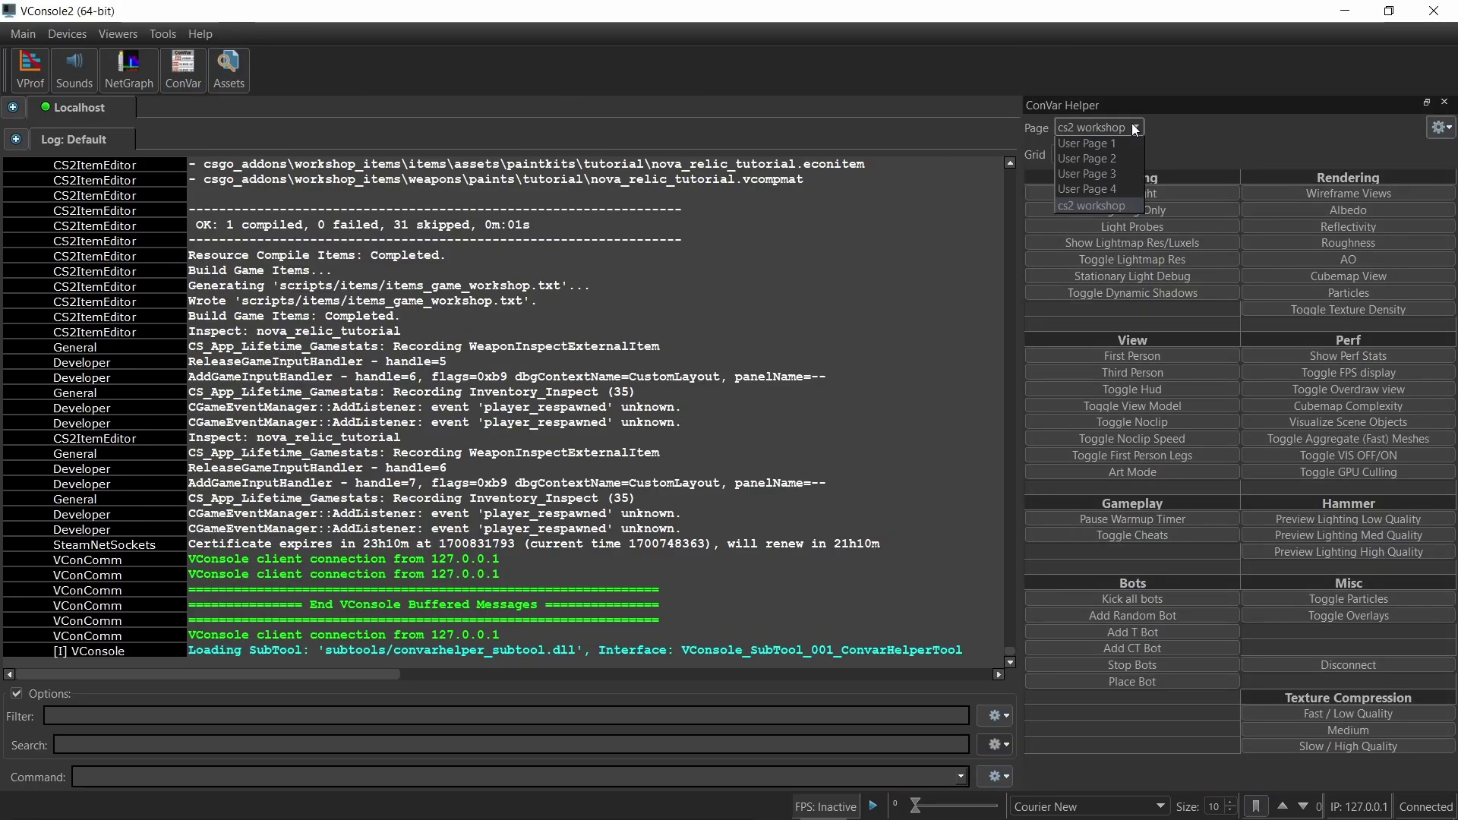
{"action": "left_click", "coordinate": [1091, 207]}
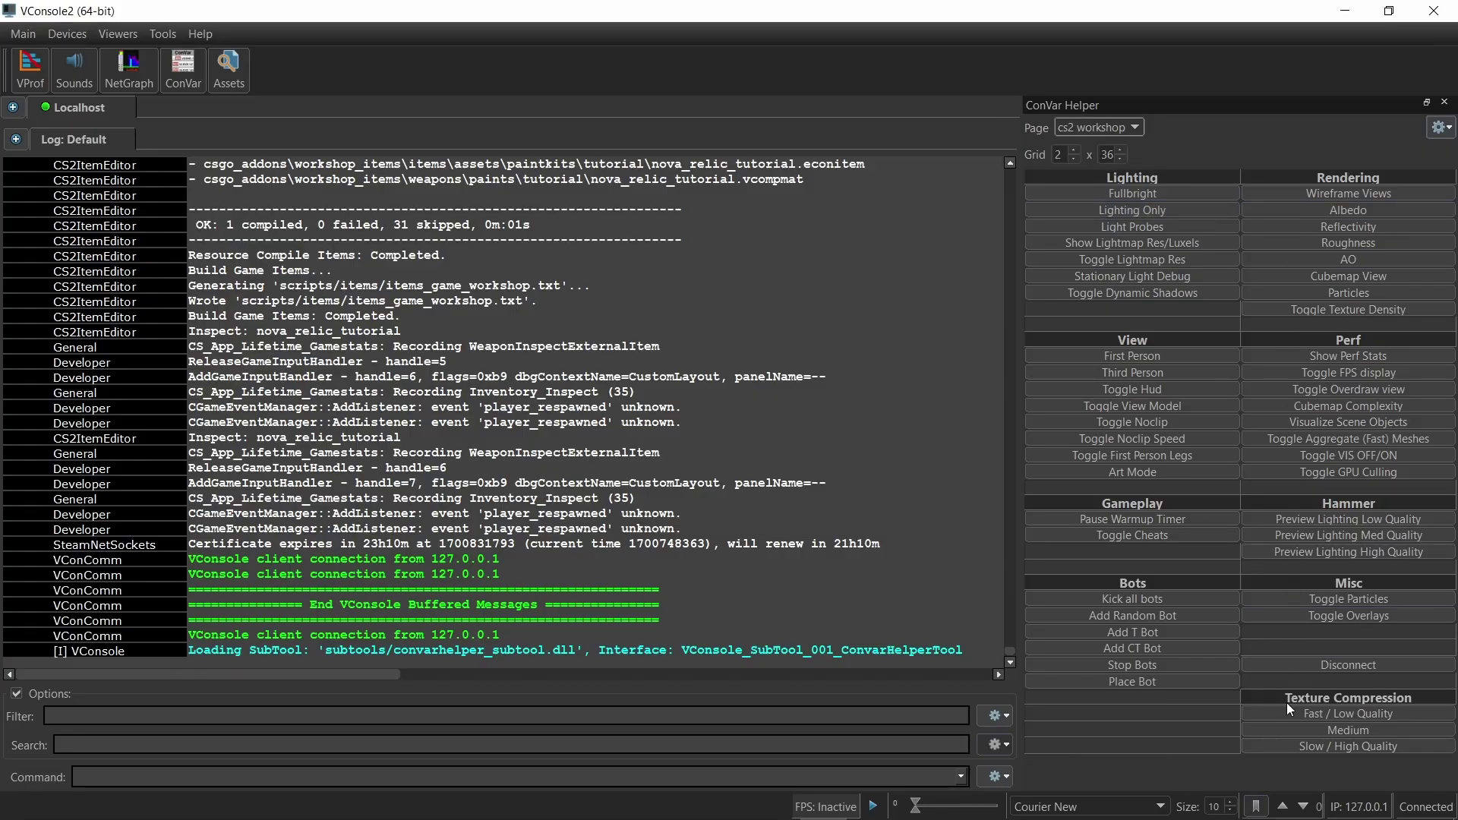
{"action": "left_click", "coordinate": [1330, 213]}
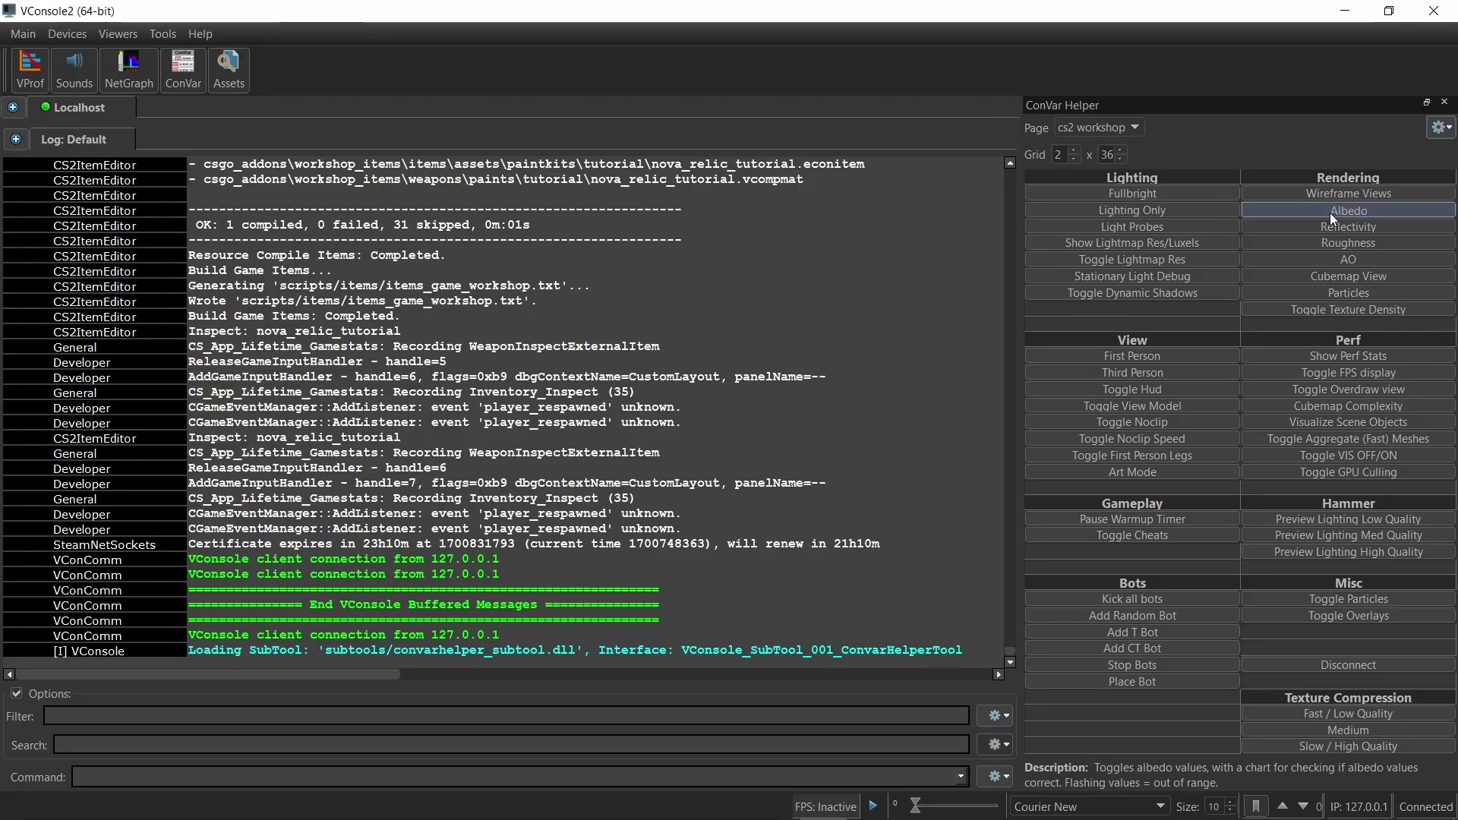
{"action": "key", "text": "alt+Tab"}
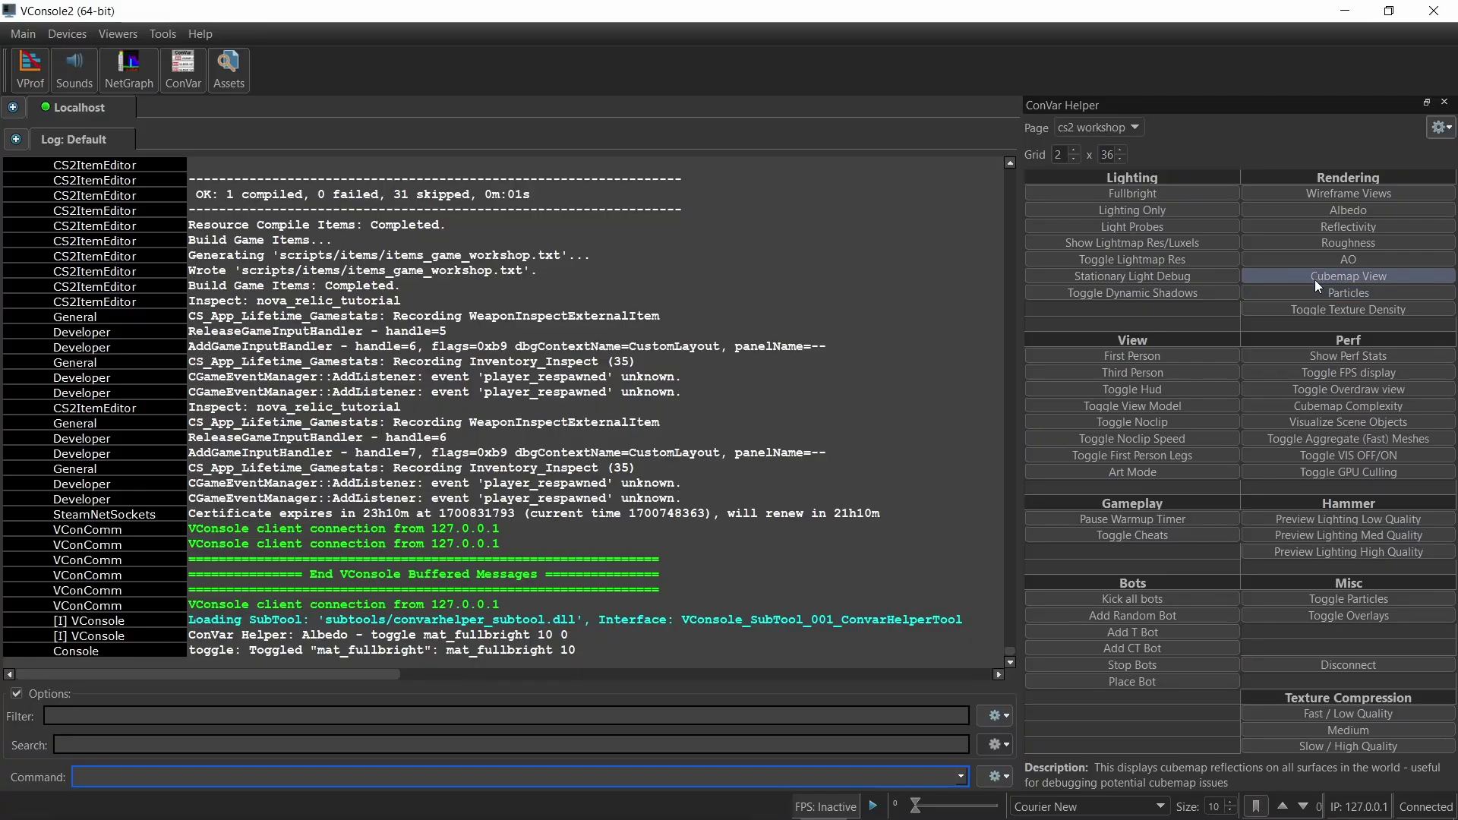
- Toggle Albedo off so the Nova shades normally, then return to the Workshop Item Editor
{"action": "left_click", "coordinate": [1342, 210]}
{"action": "key", "text": "alt+Tab"}
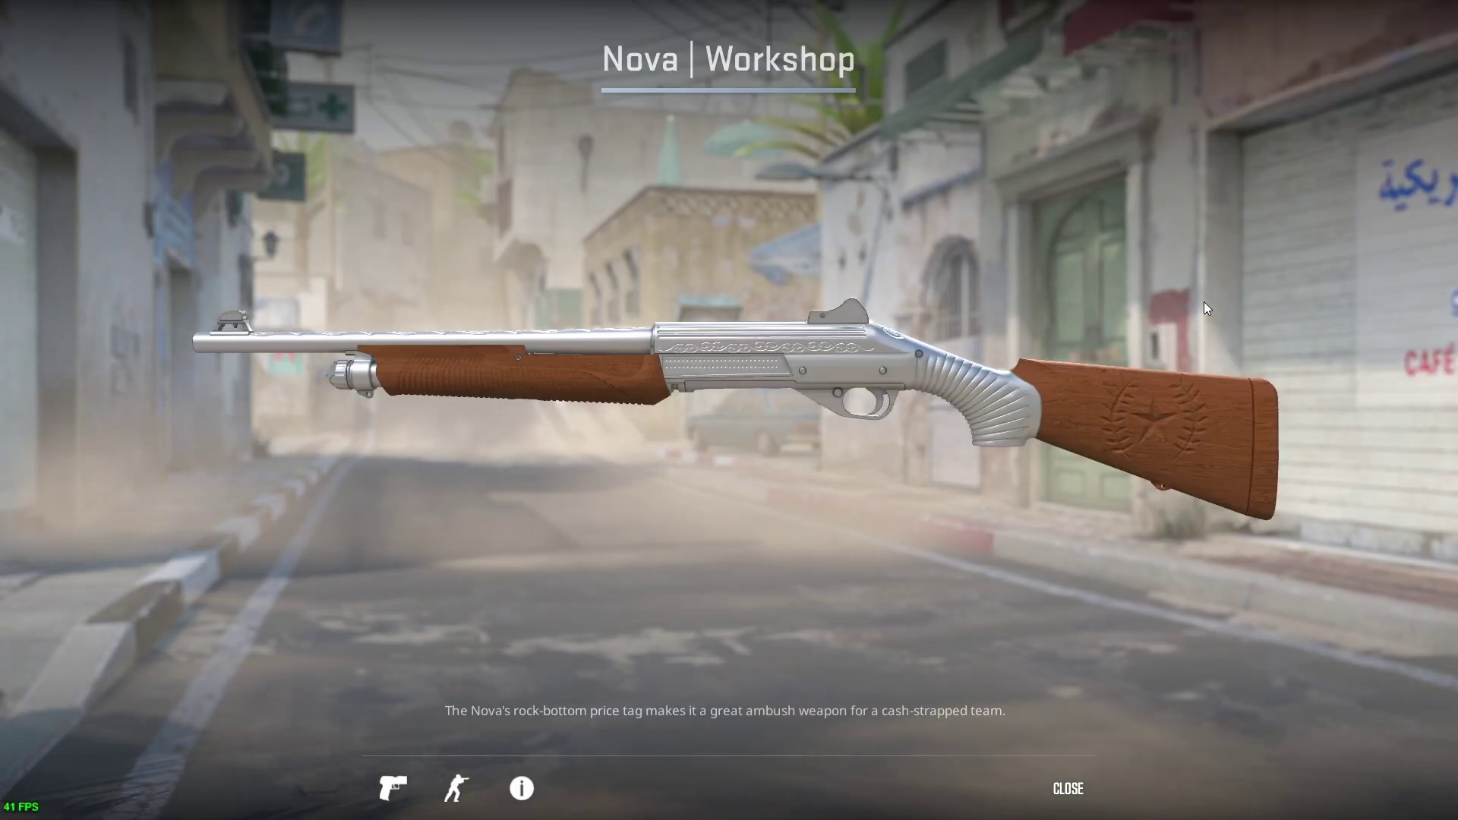
{"action": "key", "text": "alt+Tab"}
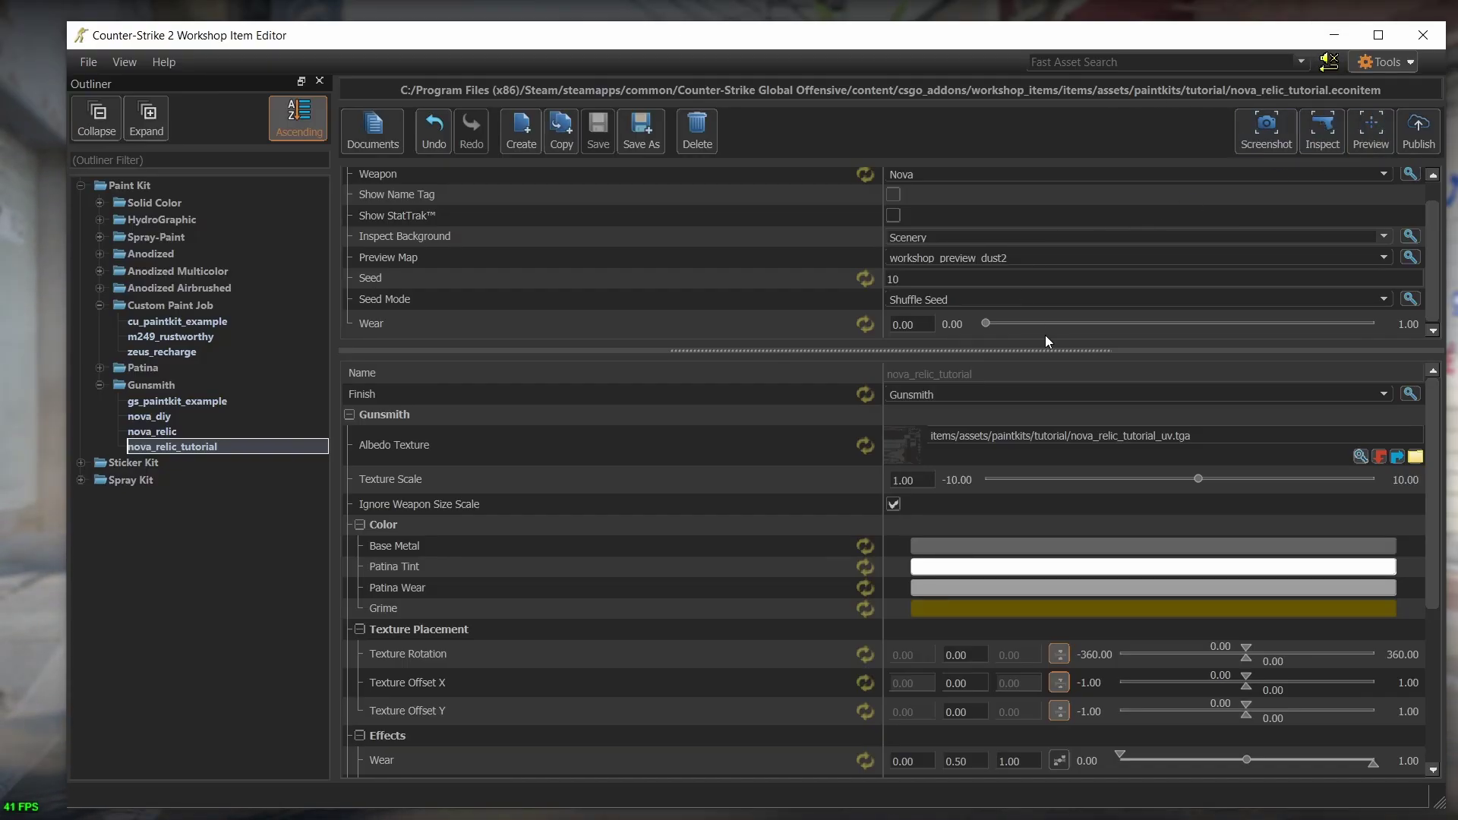
- Preview the Nova at wear 0.06 on the workshop_preview_inferno map
{"action": "mouse_move", "coordinate": [987, 324]}
{"action": "left_mouse_down"}
{"action": "mouse_move", "coordinate": [1092, 322]}
{"action": "mouse_move", "coordinate": [1007, 335]}
{"action": "left_mouse_up"}
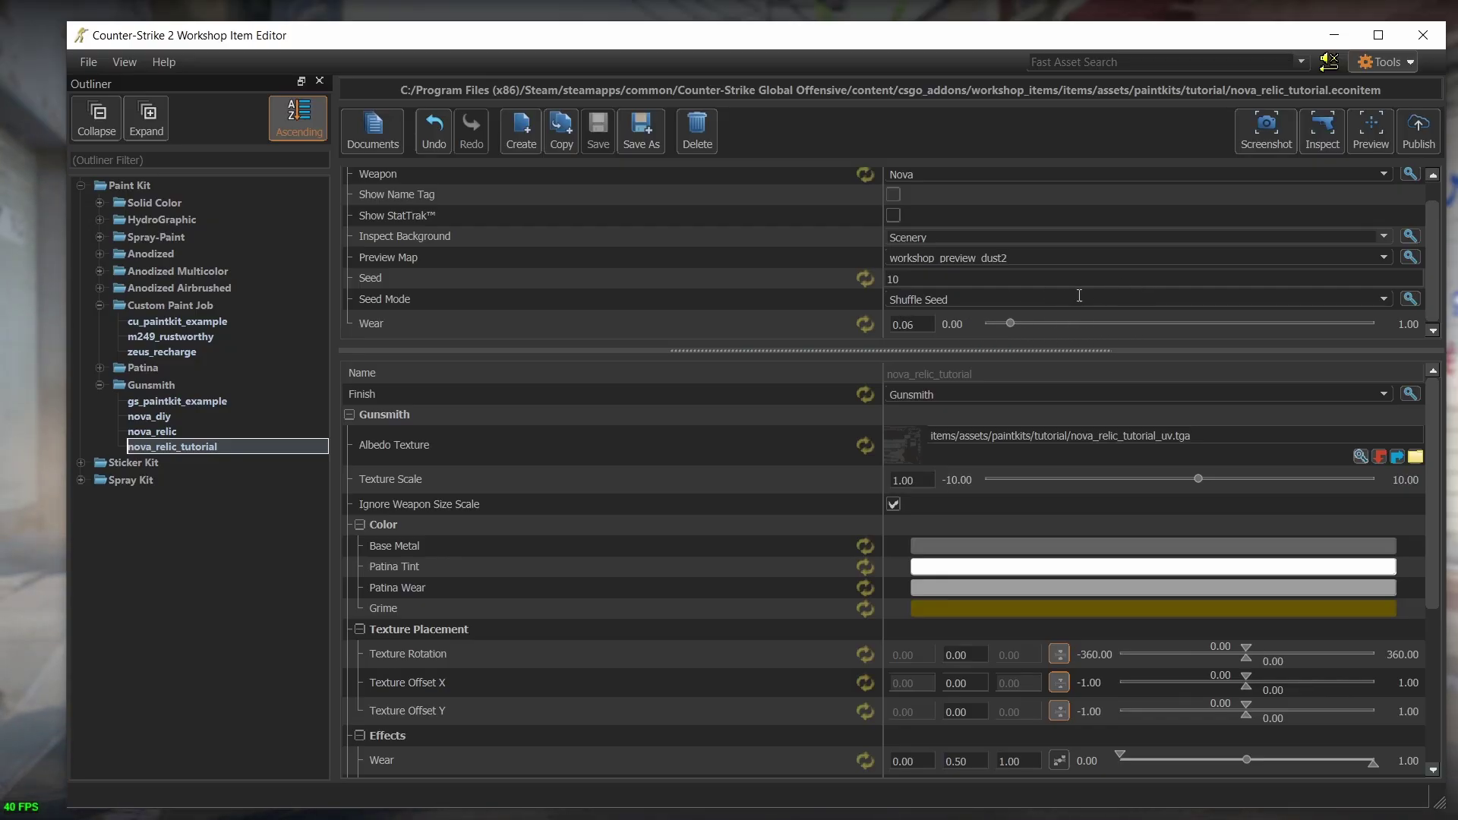
{"action": "left_click", "coordinate": [1384, 257]}
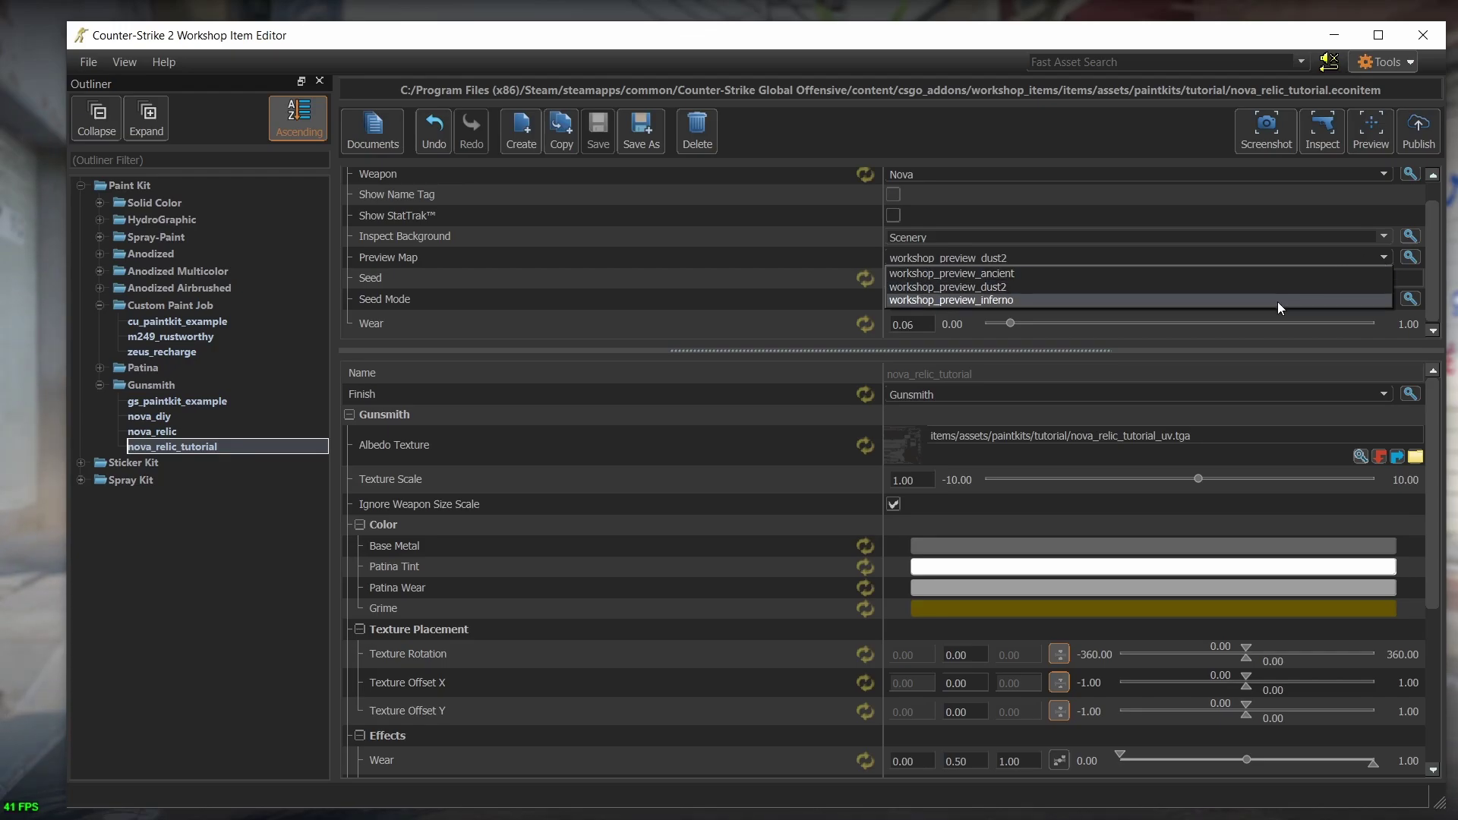
{"action": "left_click", "coordinate": [1274, 302]}
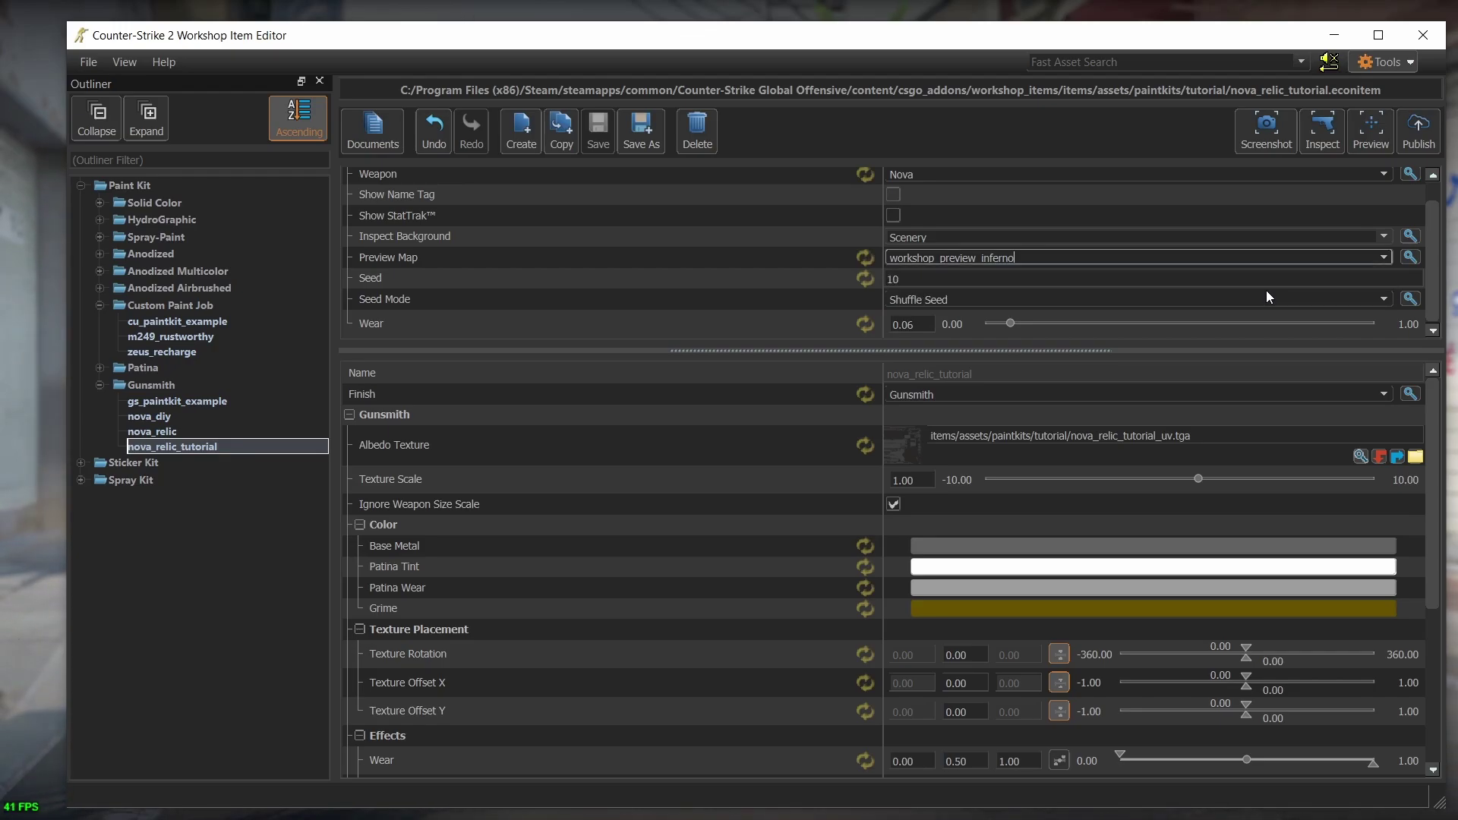
{"action": "left_click", "coordinate": [1375, 135]}
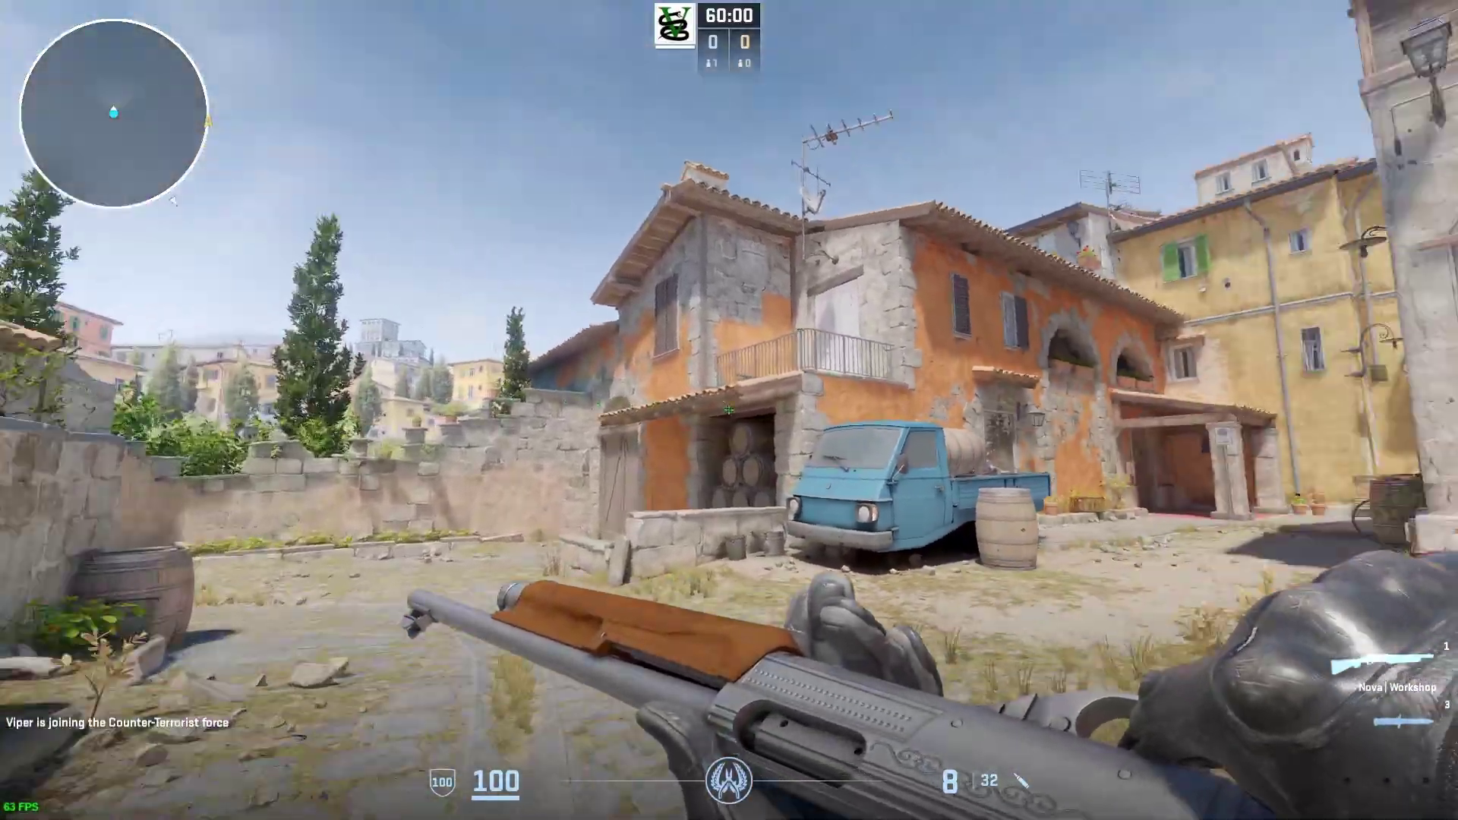
- Walk the Nova through Inferno's courtyard, barrel cellar and street to the yellow-house alley
{"action": "key", "text": "w"}
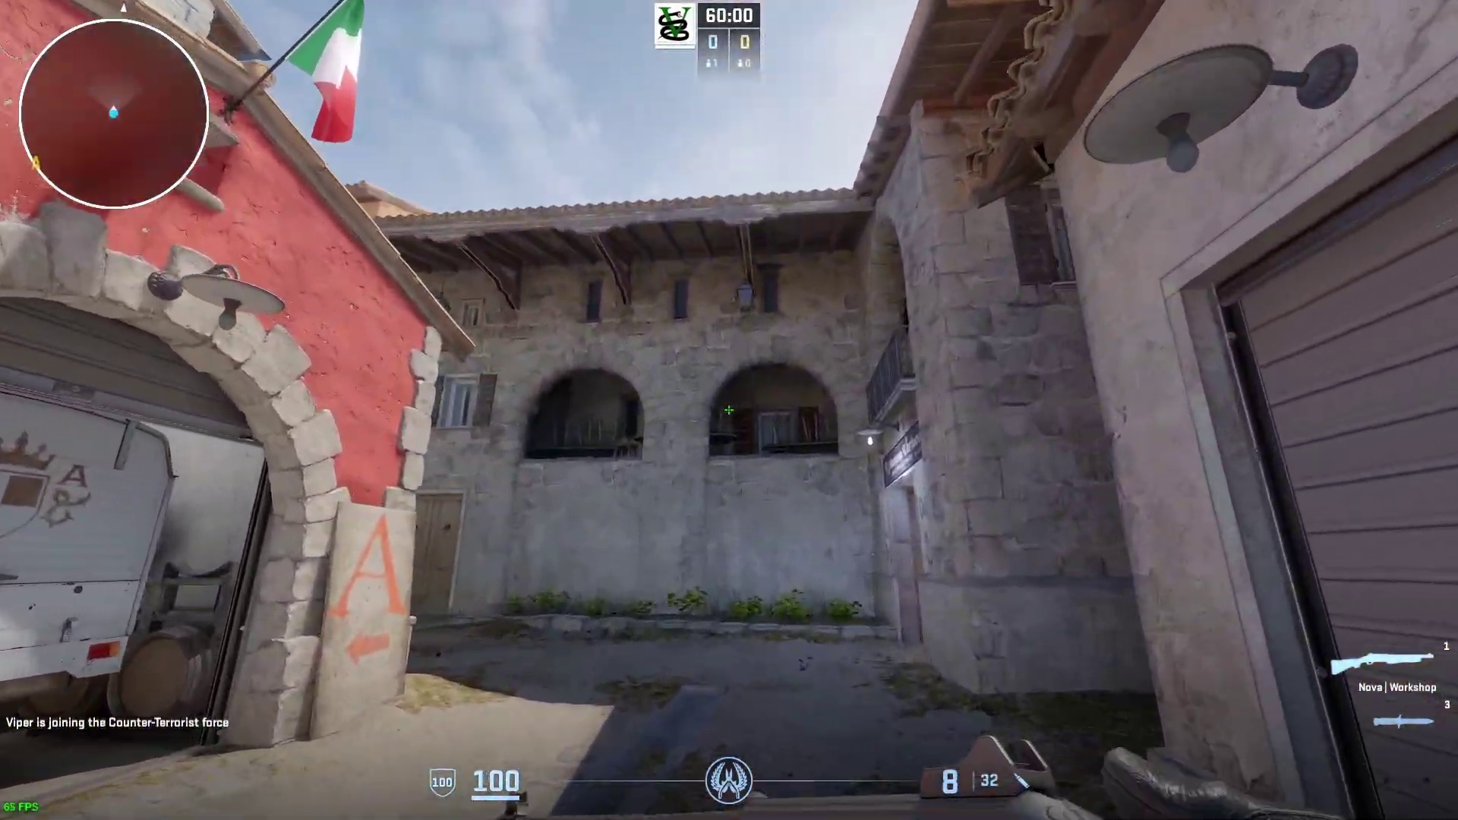
{"action": "key", "text": "w"}
{"action": "key", "text": "w"}
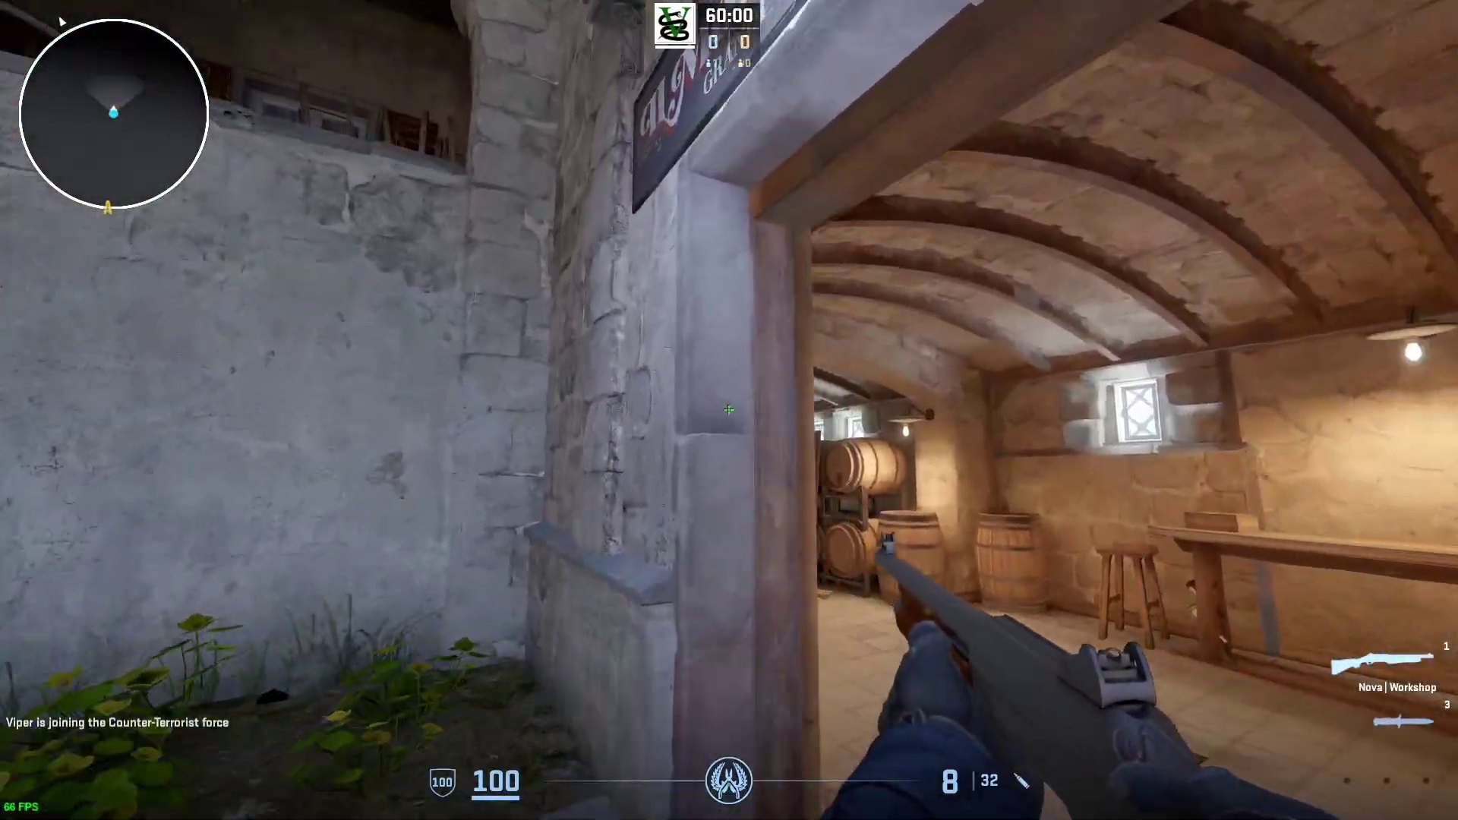
{"action": "key", "text": "w"}
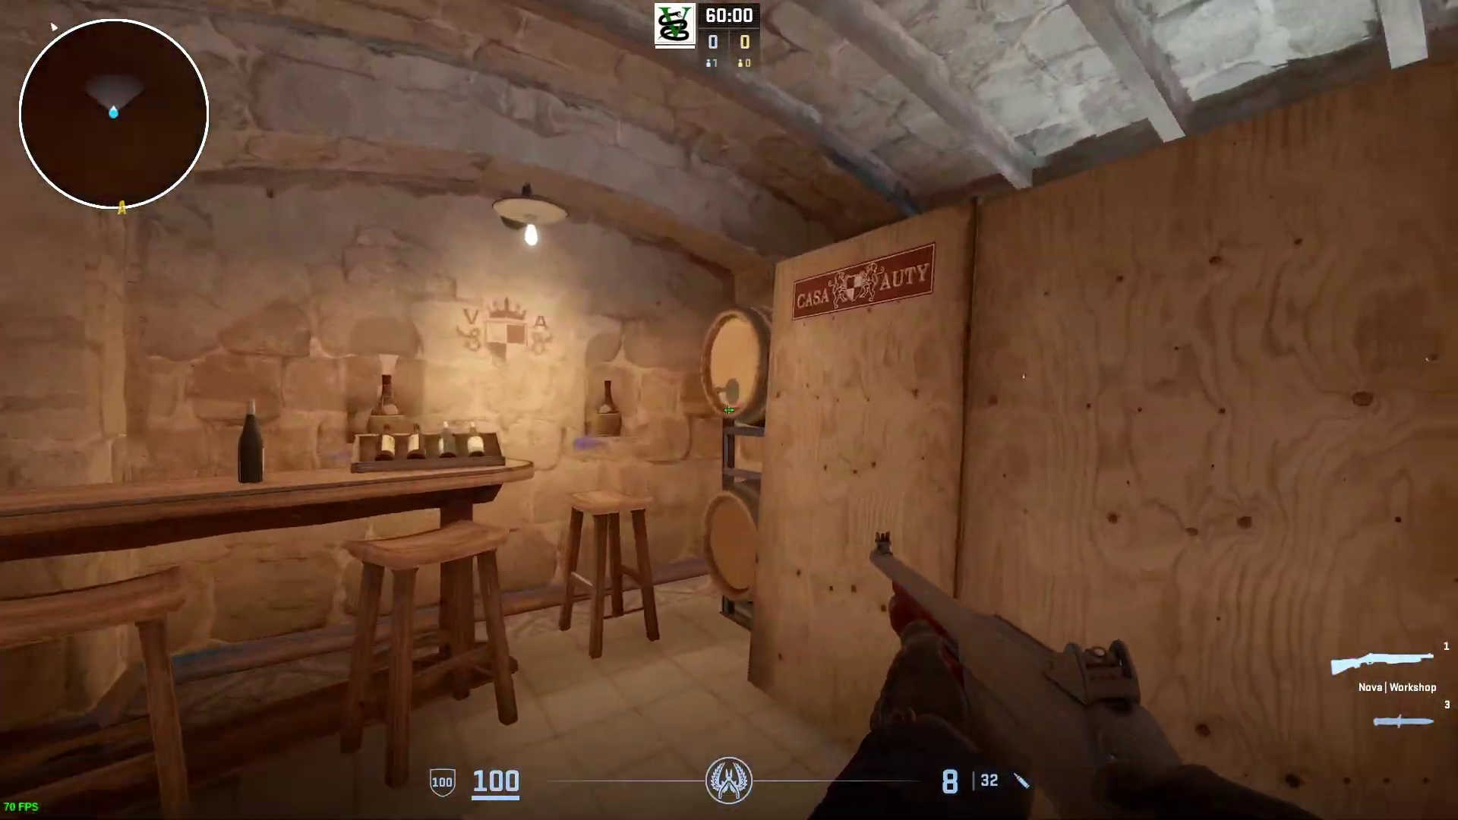
{"action": "key", "text": "w"}
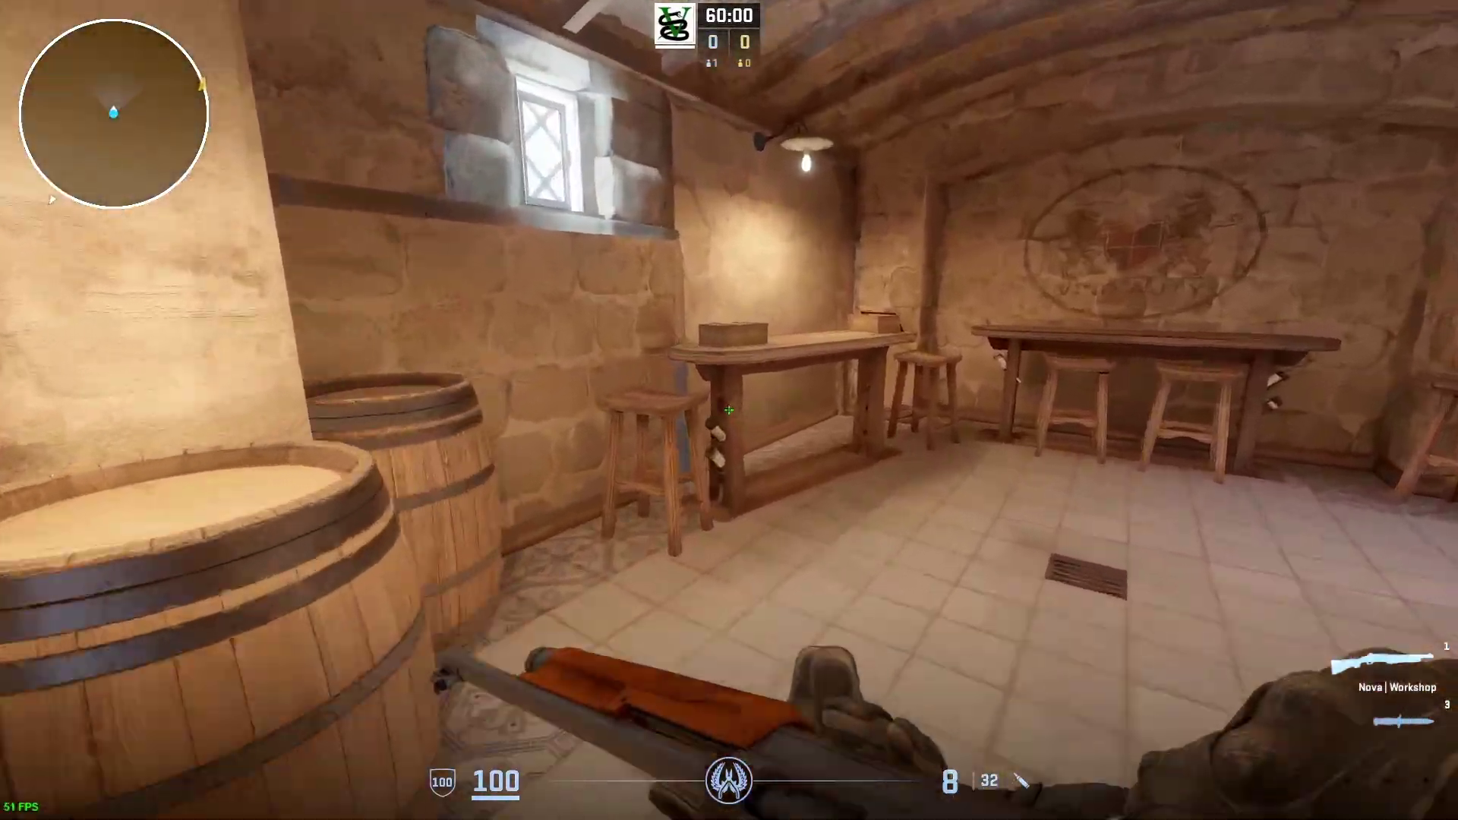
{"action": "key", "text": "w"}
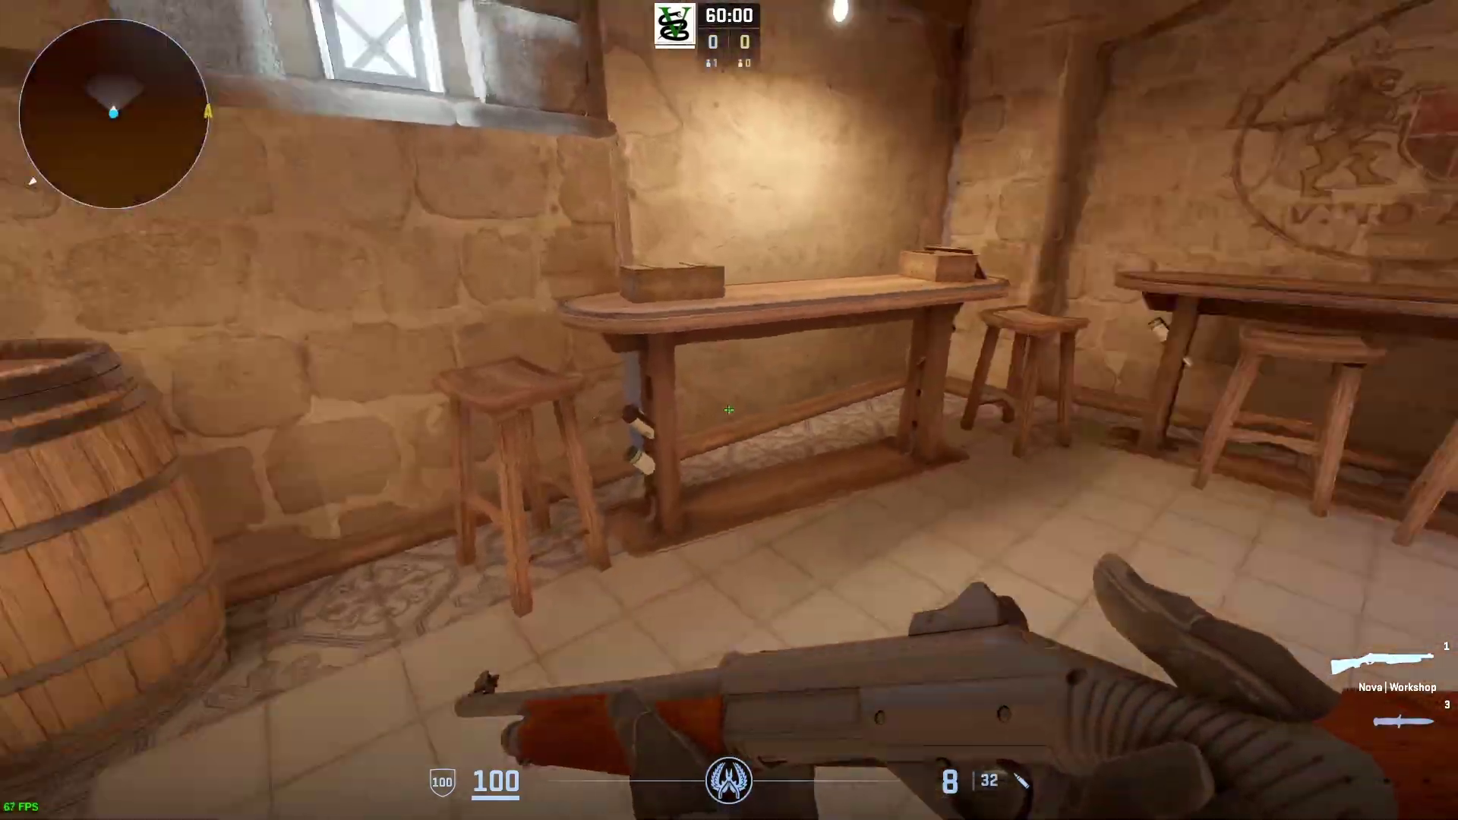
{"action": "key", "text": "w"}
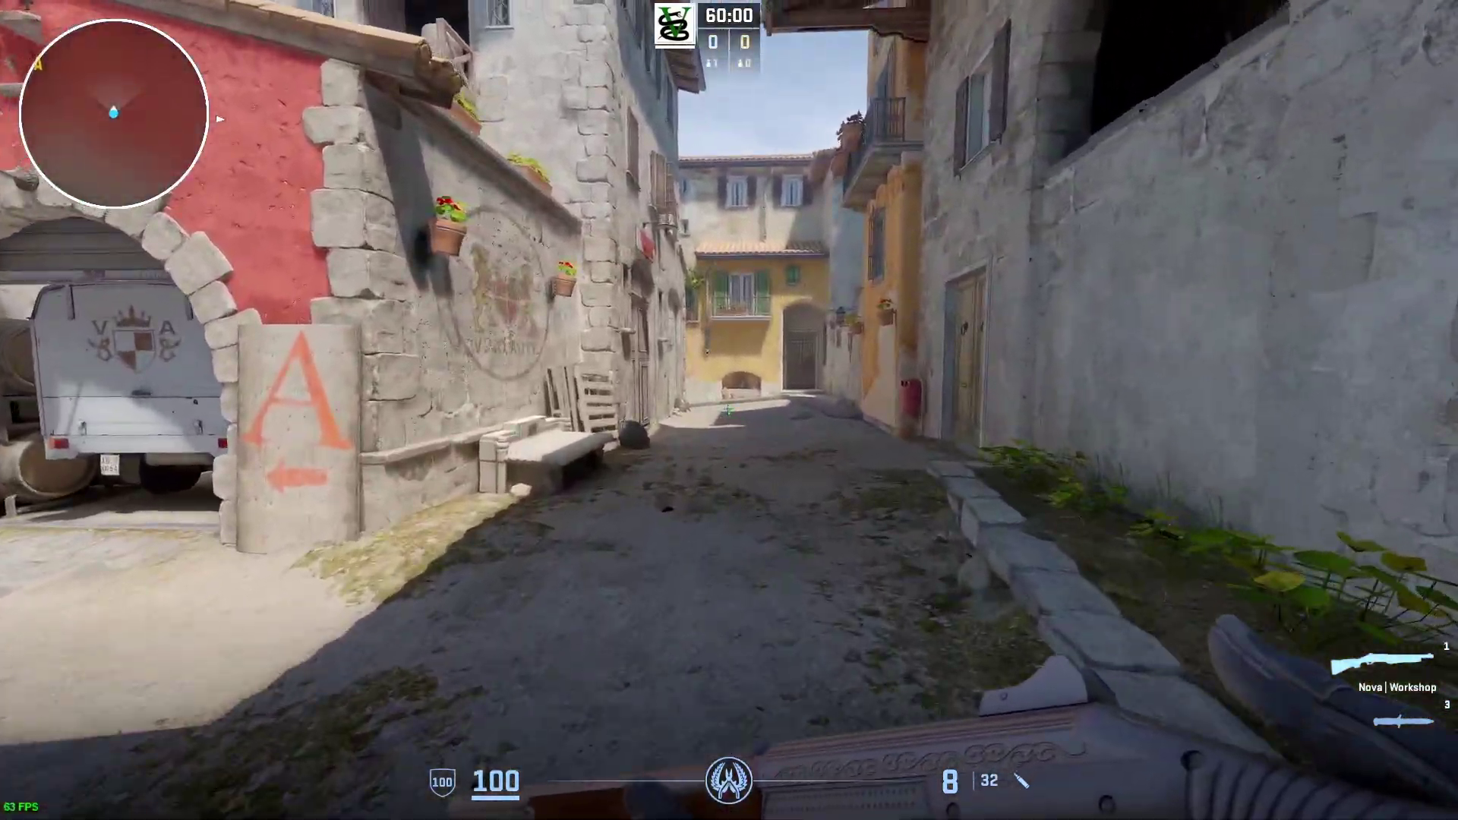
{"action": "key", "text": "w"}
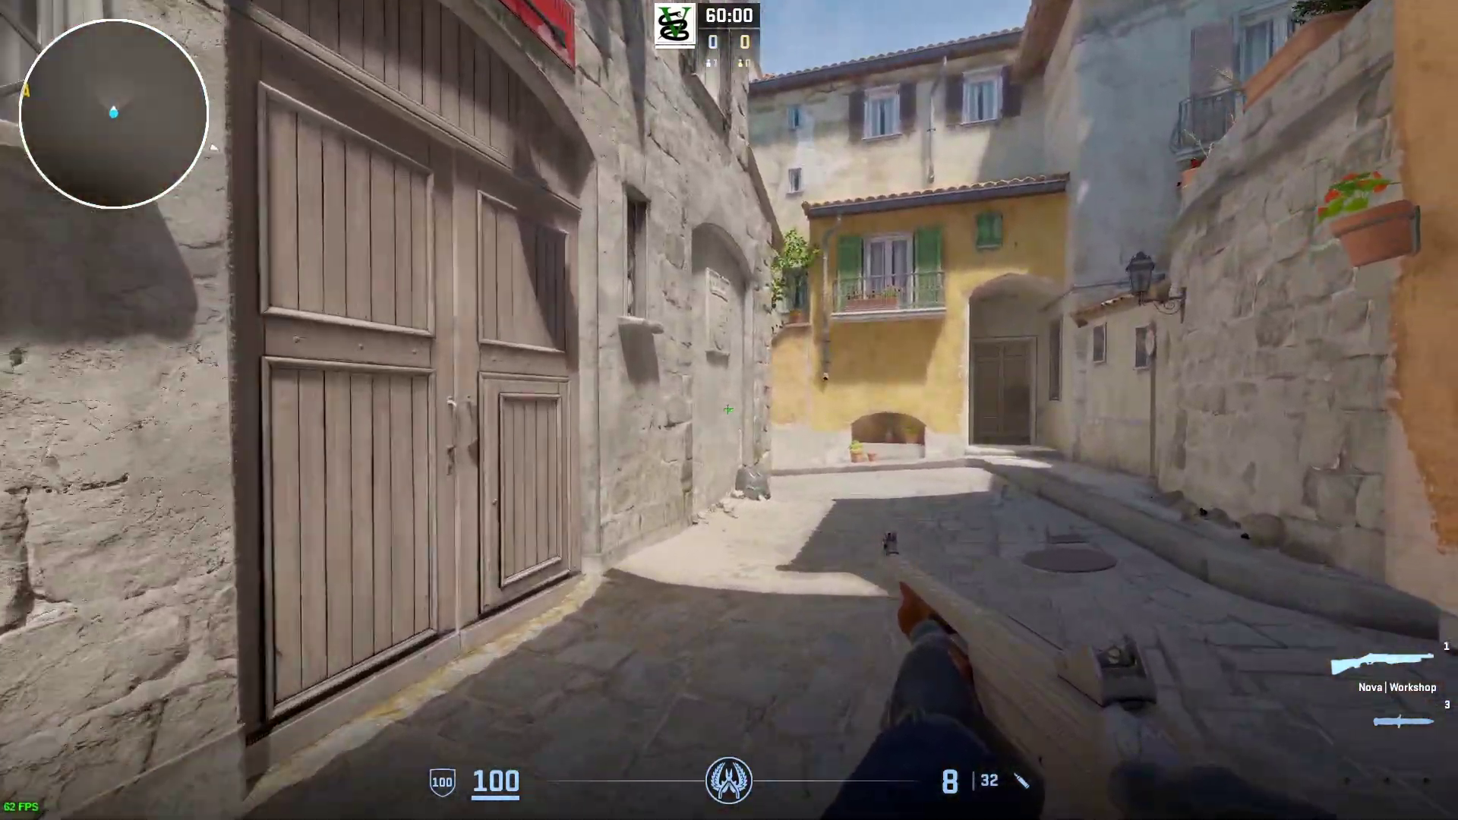
{"action": "key", "text": "w"}
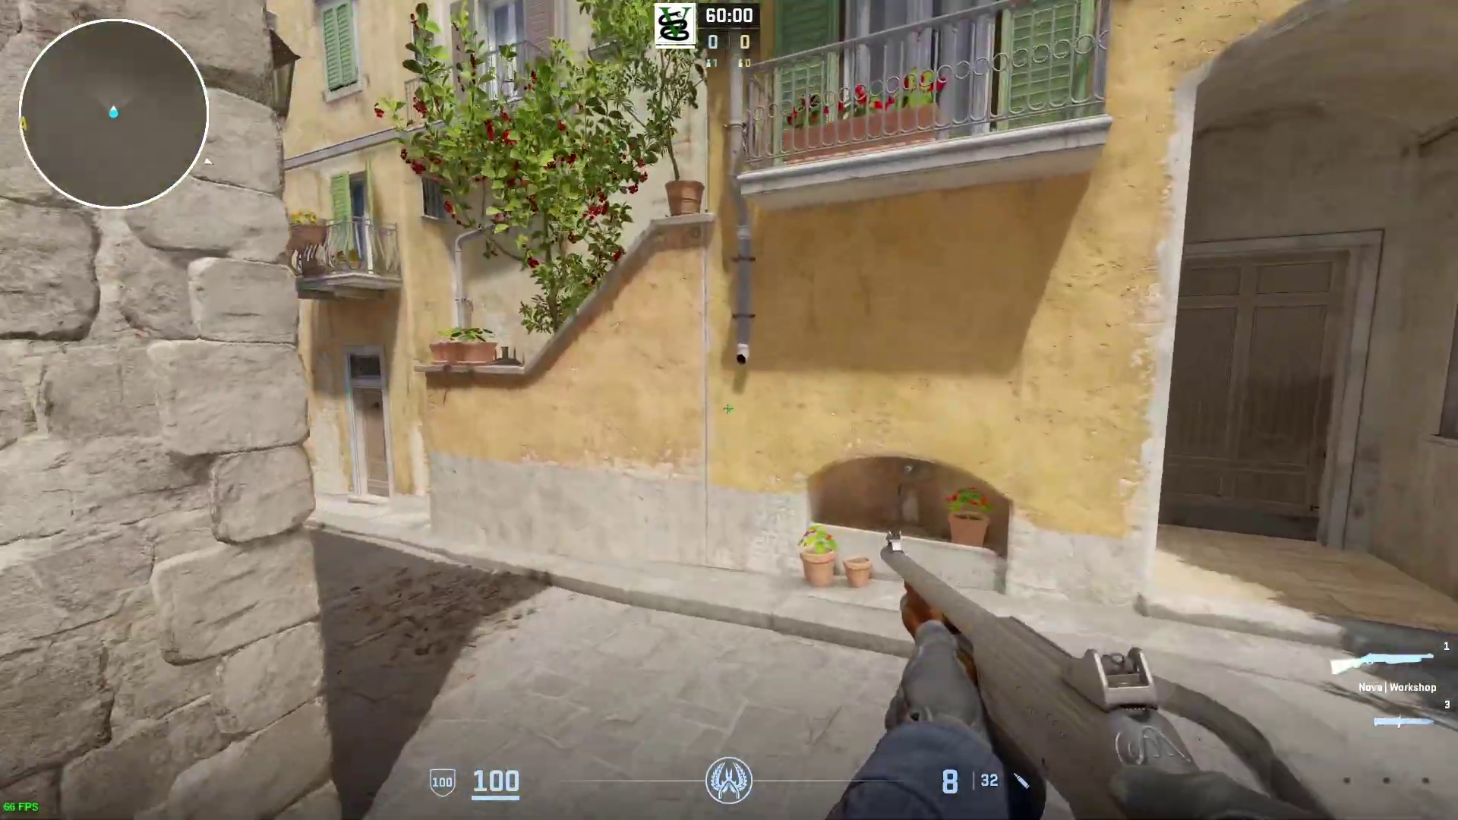
{"action": "key", "text": "w"}
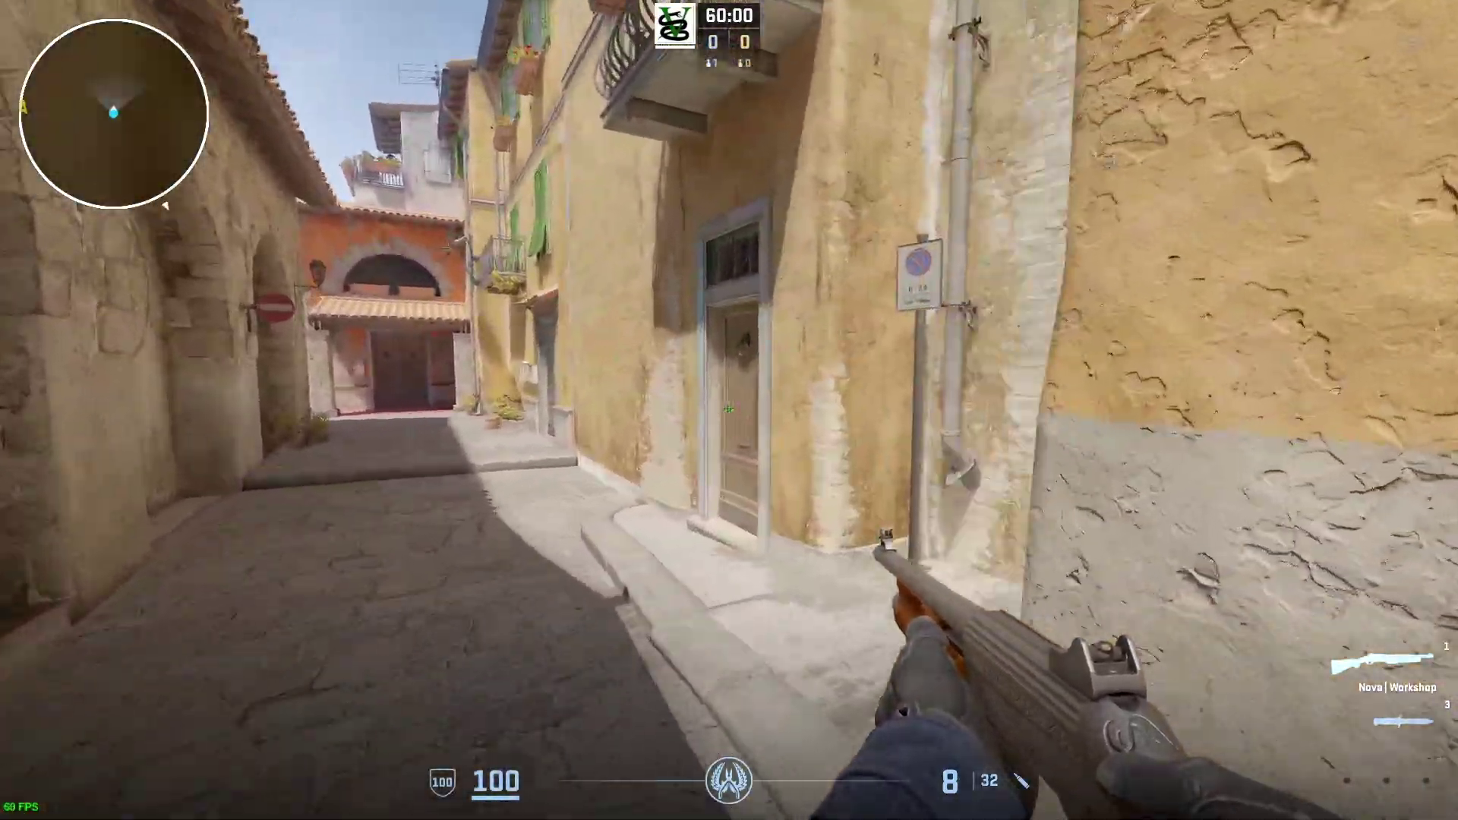
{"action": "key", "text": "w"}
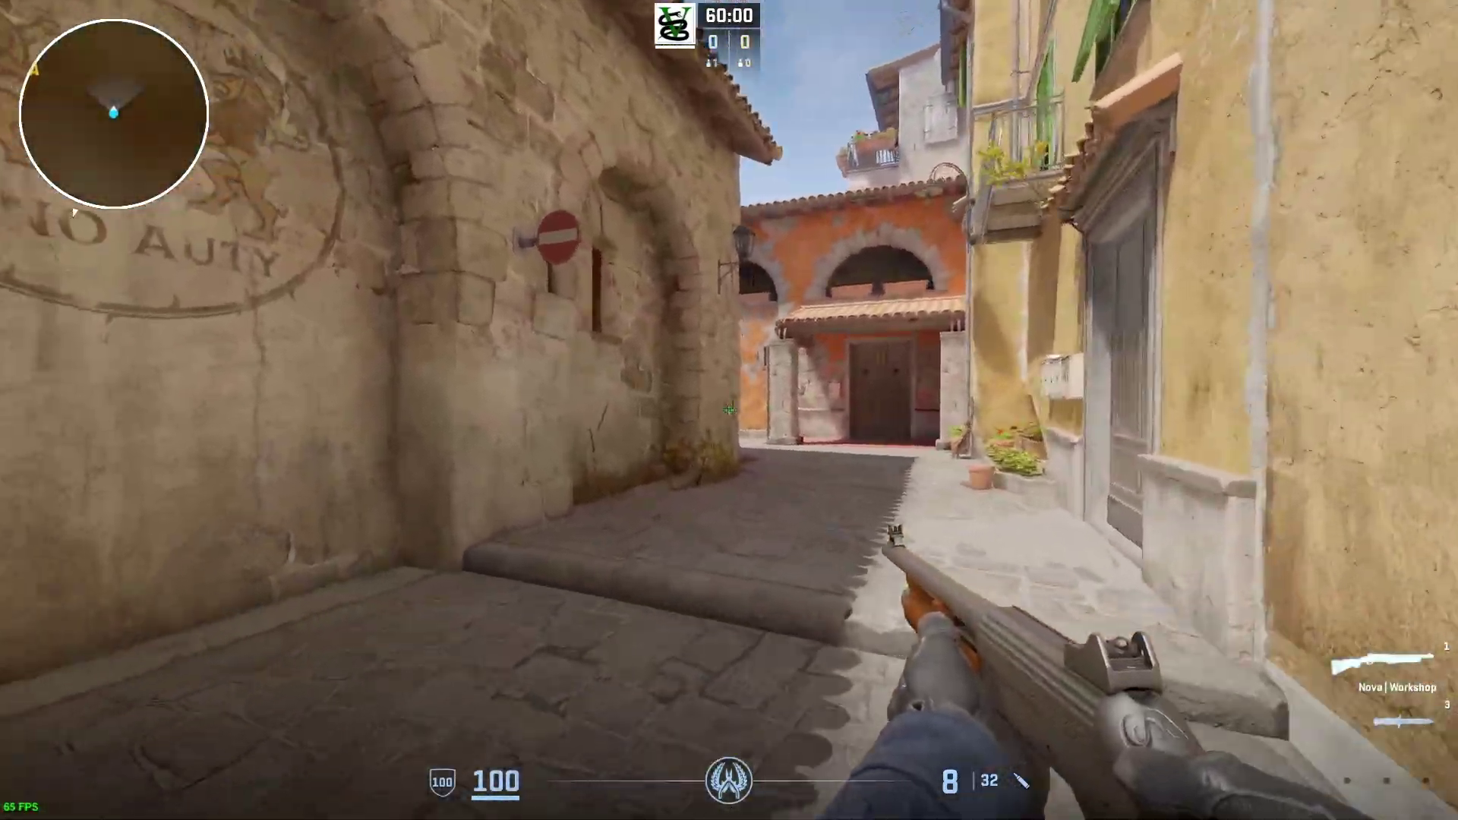
{"action": "key", "text": "w"}
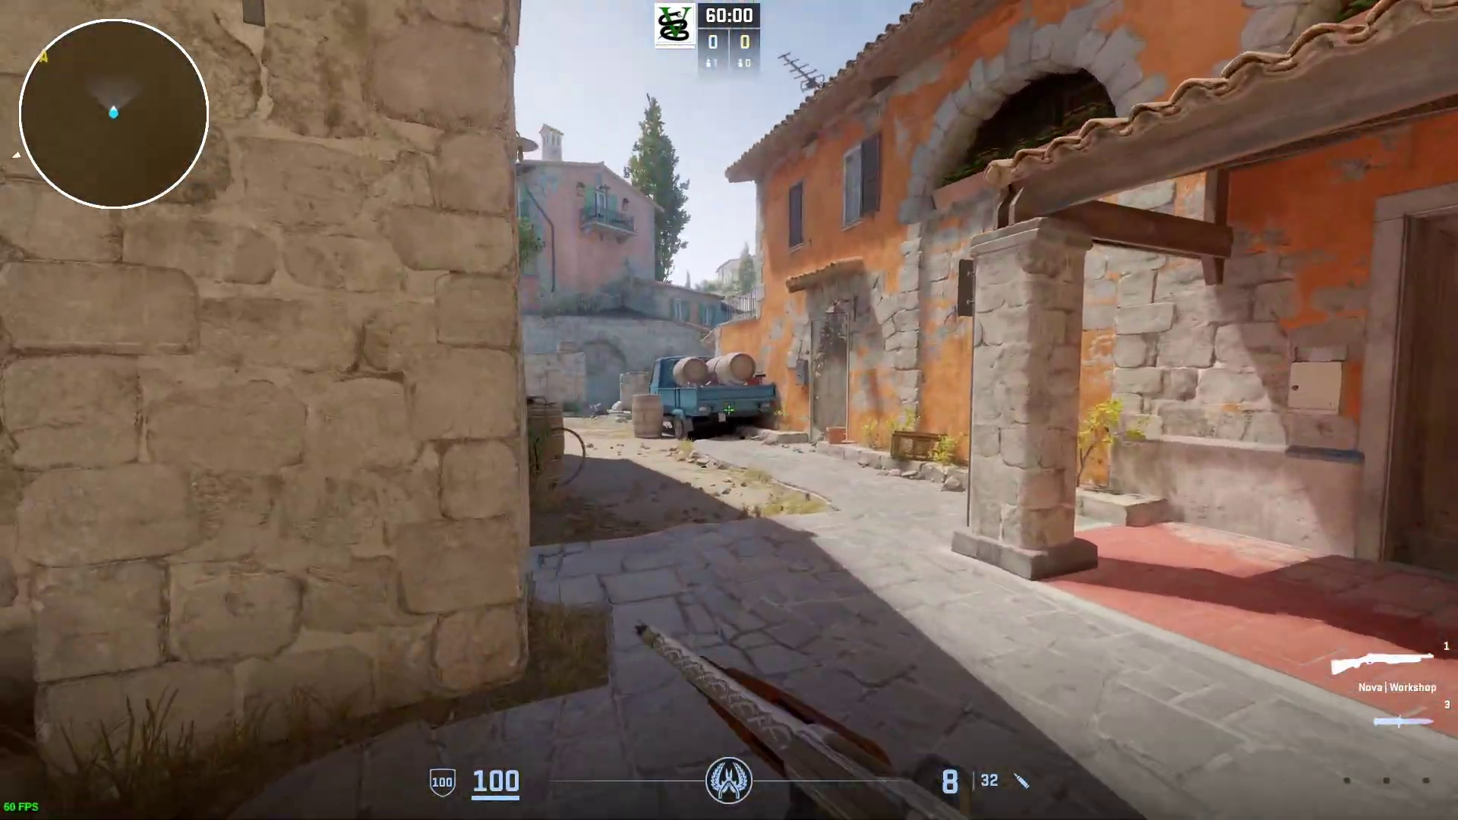